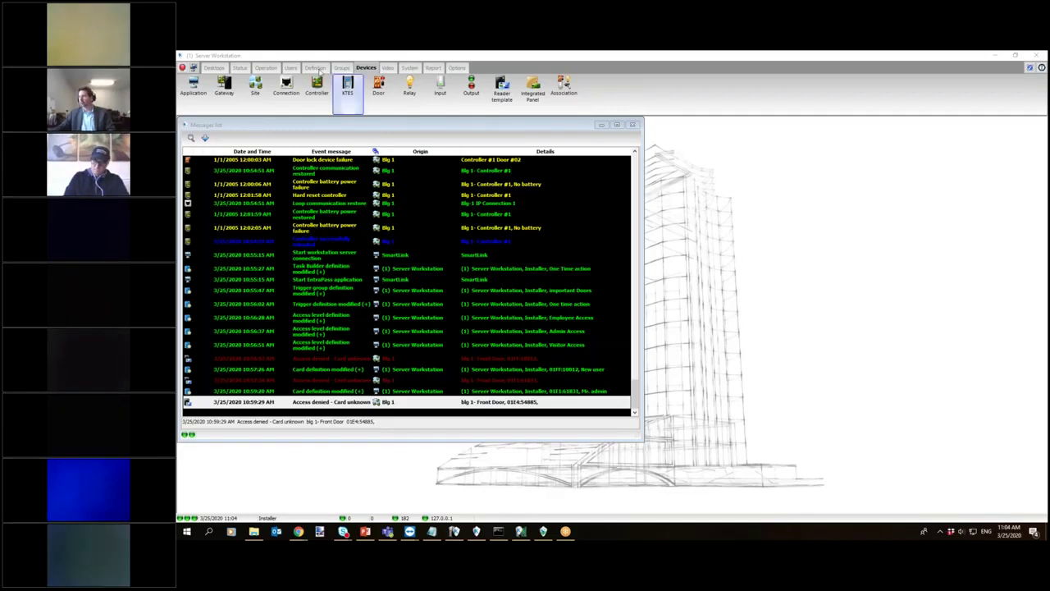
# Start a card batch operation targeting the Visitor card type.
pyautogui.click(291, 68)
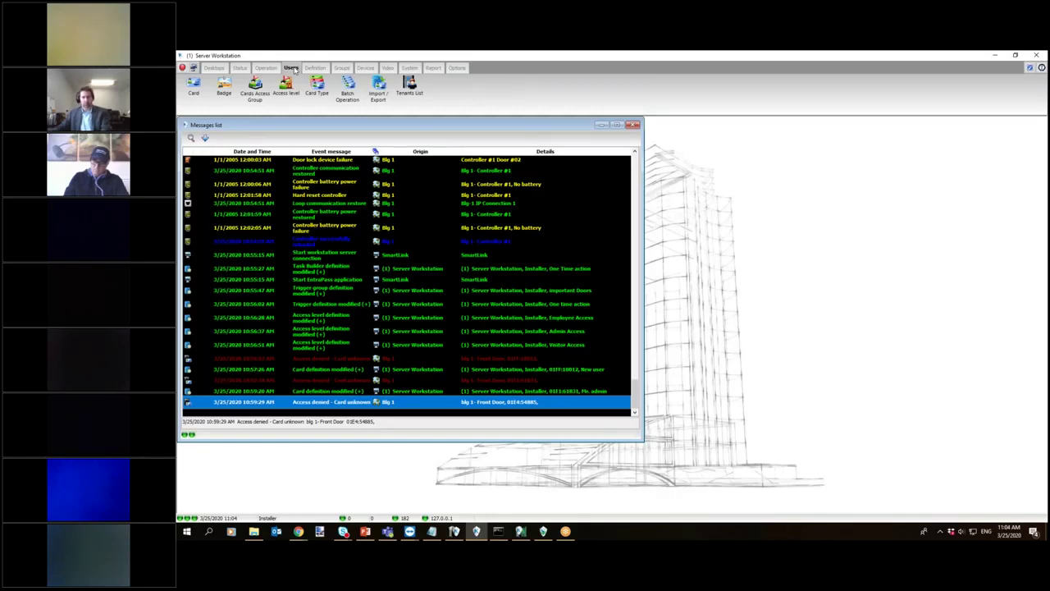
pyautogui.click(350, 92)
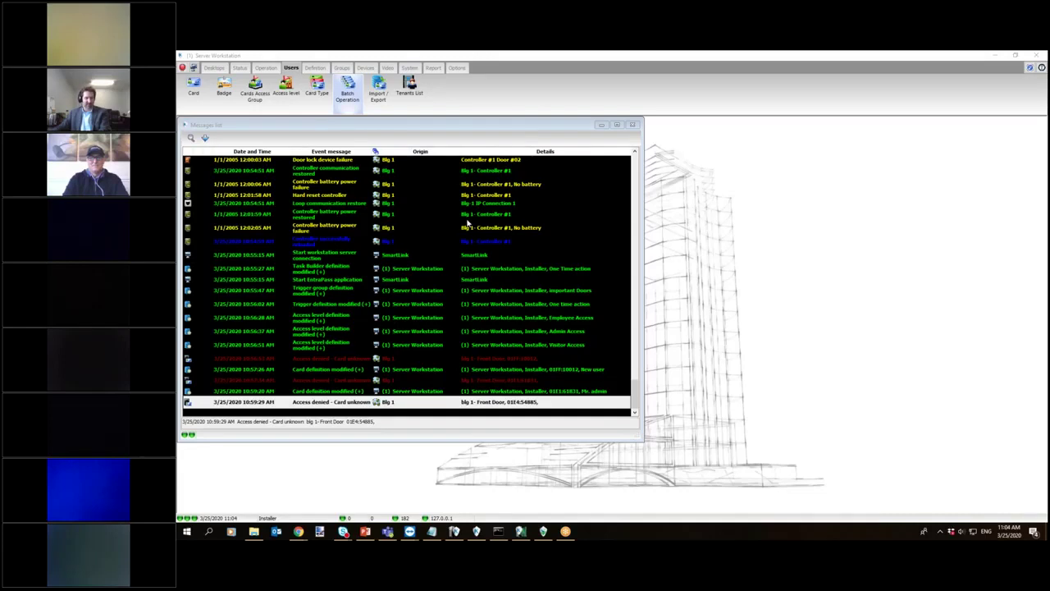
pyautogui.click(348, 102)
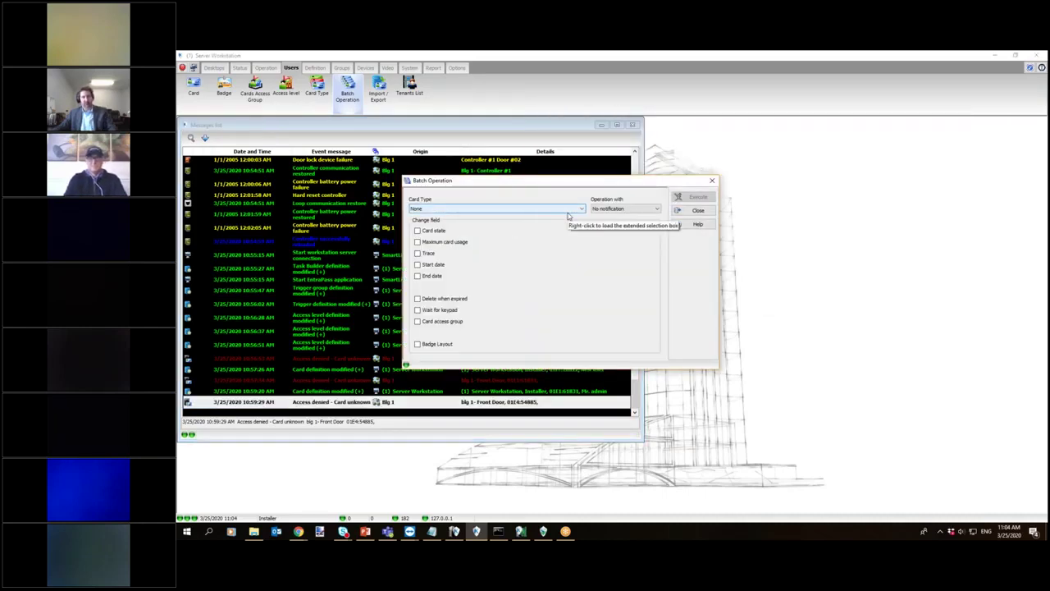
pyautogui.click(568, 215)
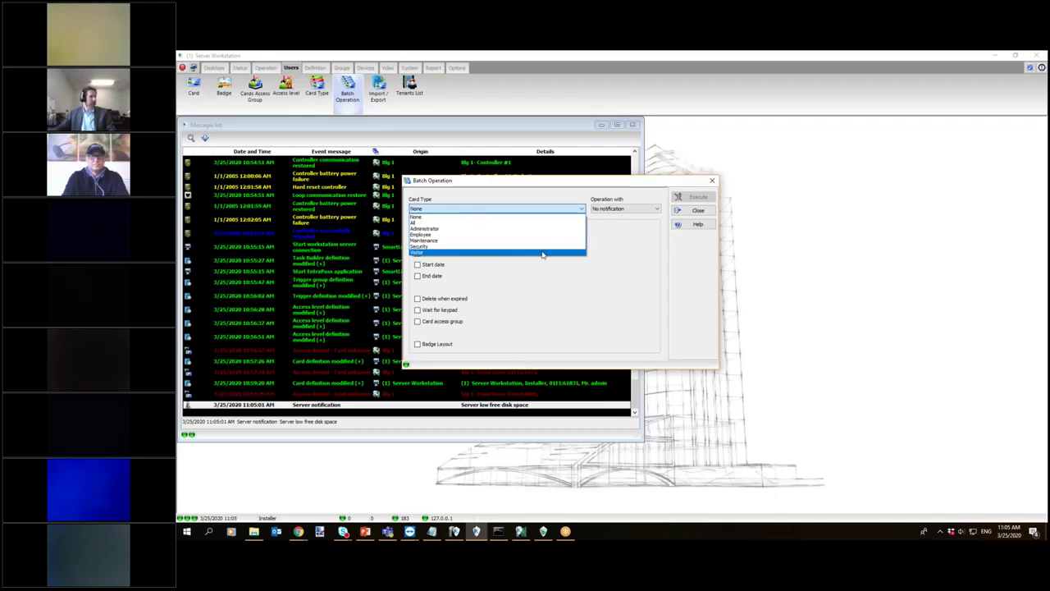
pyautogui.click(507, 253)
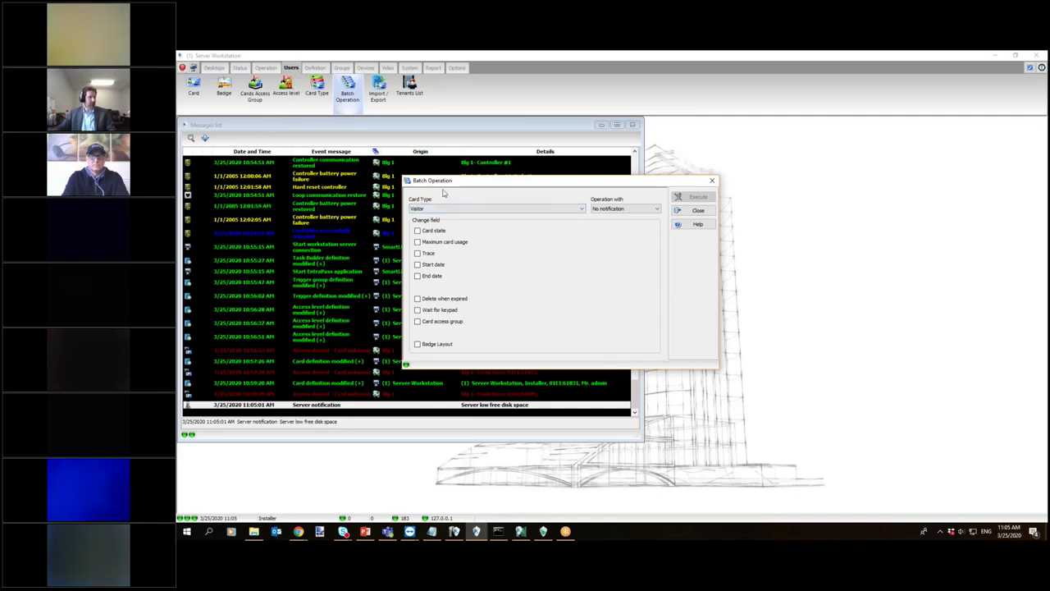
pyautogui.moveTo(456, 182); pyautogui.dragTo(479, 159)
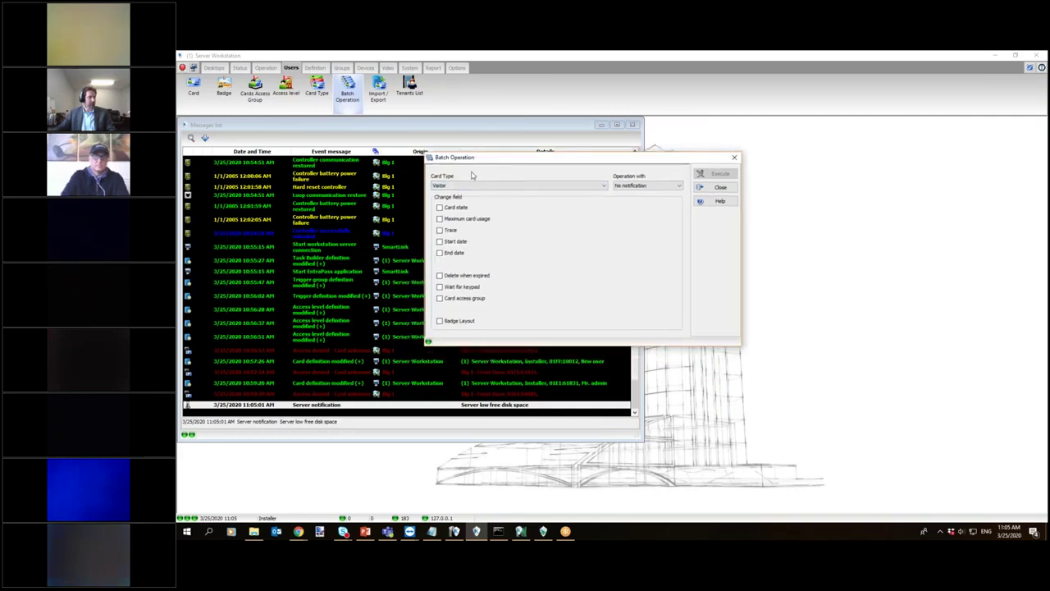
# Set the card state to Invalid for all Visitor cards and execute the batch change.
pyautogui.click(439, 208)
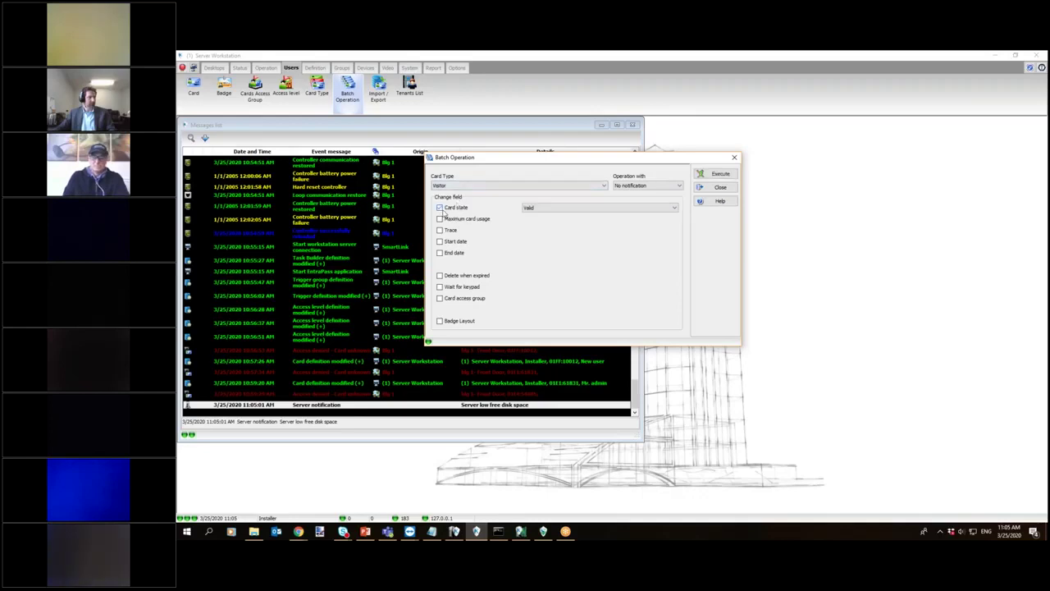
pyautogui.click(540, 210)
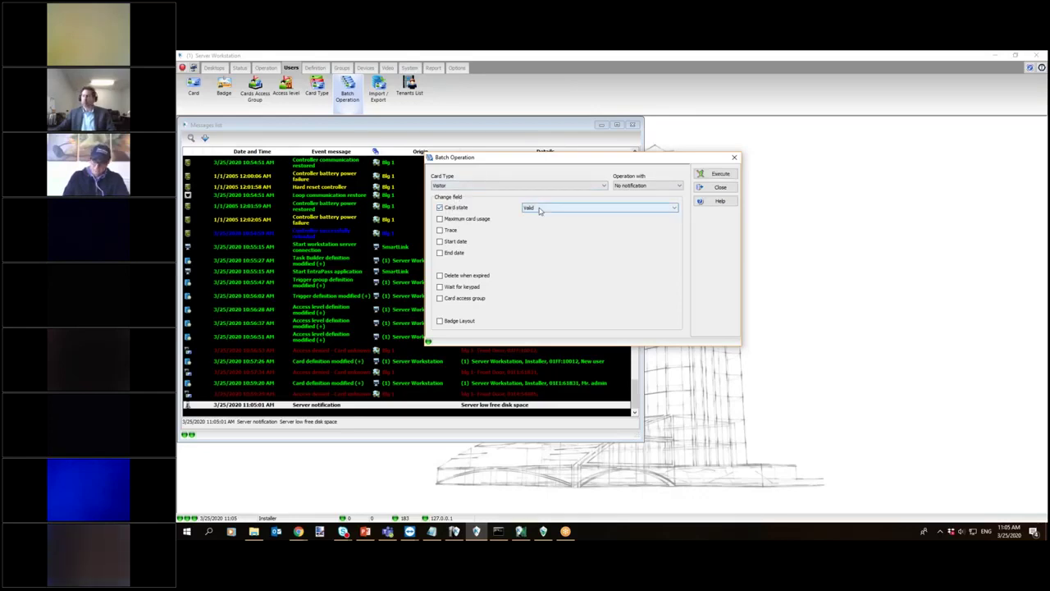
pyautogui.click(540, 209)
pyautogui.click(534, 221)
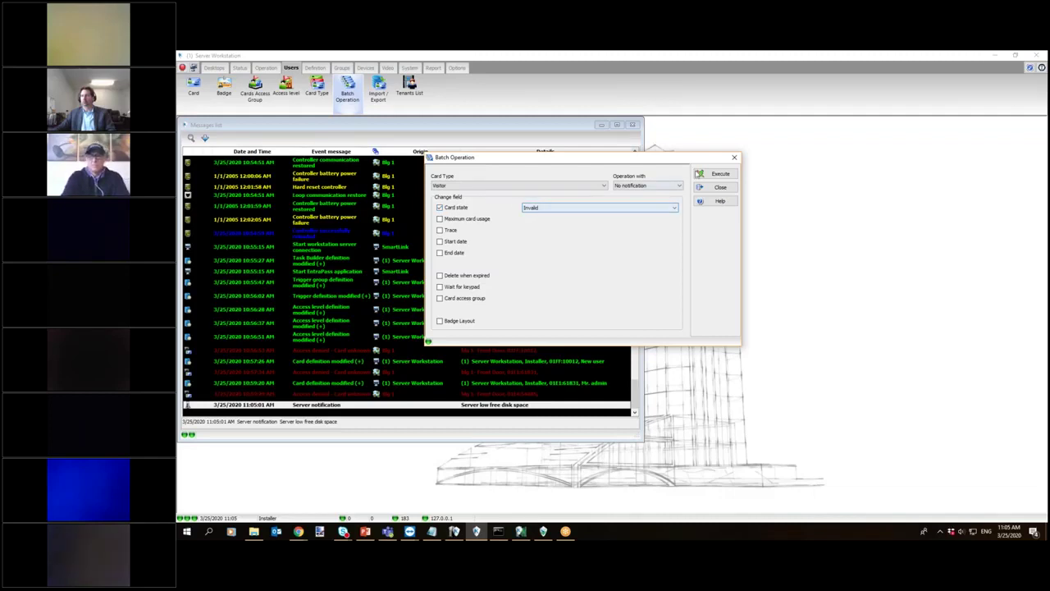
pyautogui.click(722, 175)
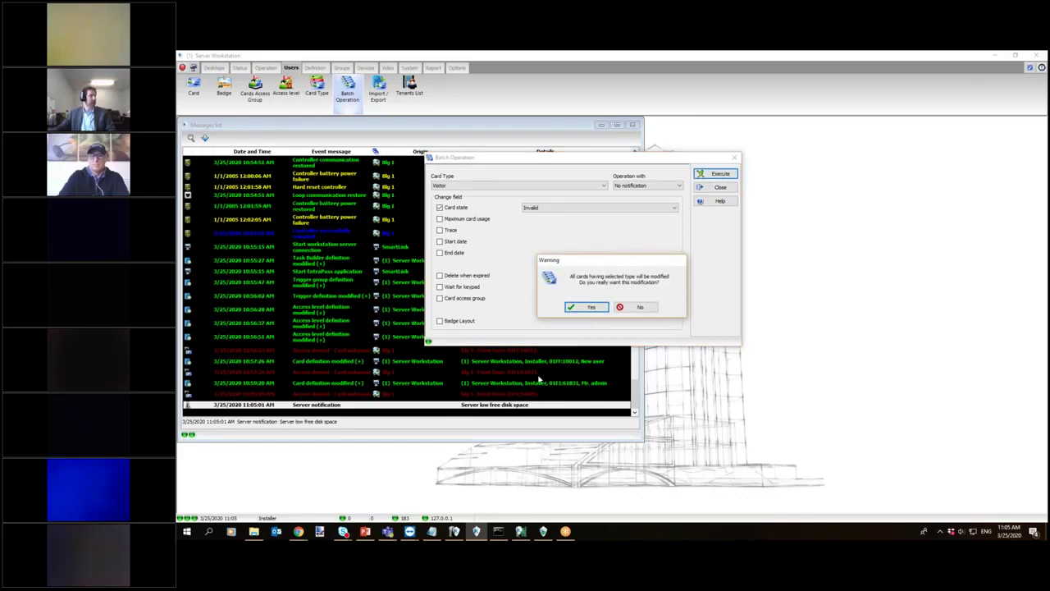
pyautogui.click(592, 307)
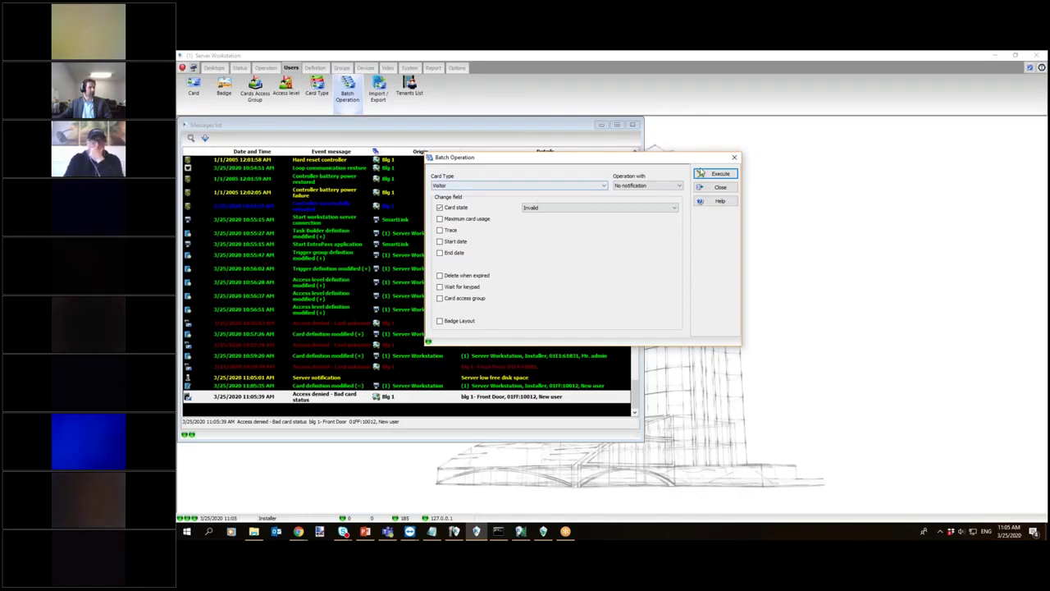
# Switch the batch operation to the Employee card type and execute the Invalid card state change.
pyautogui.click(580, 185)
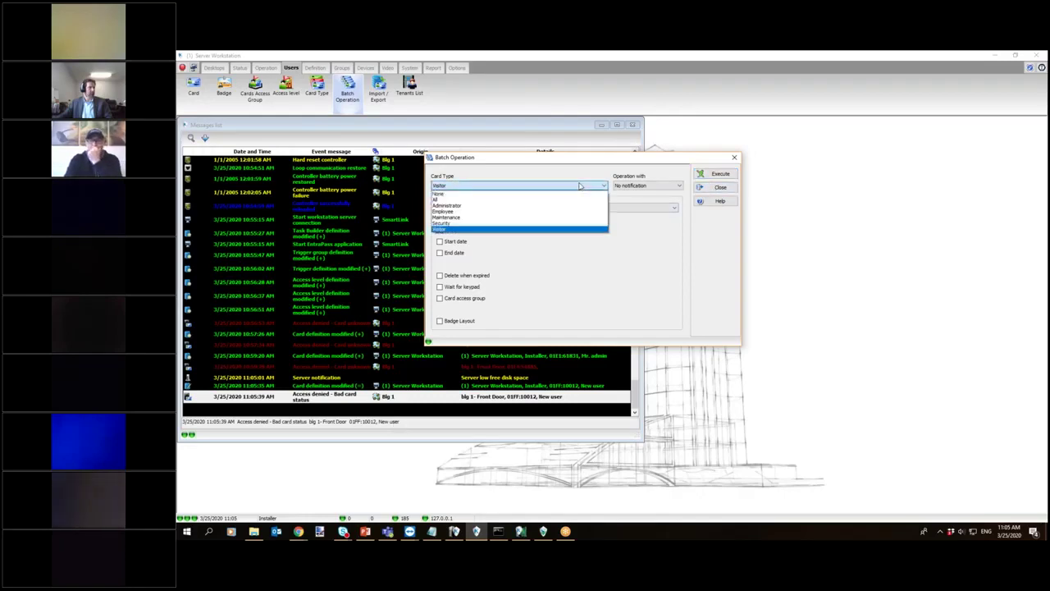
pyautogui.click(543, 215)
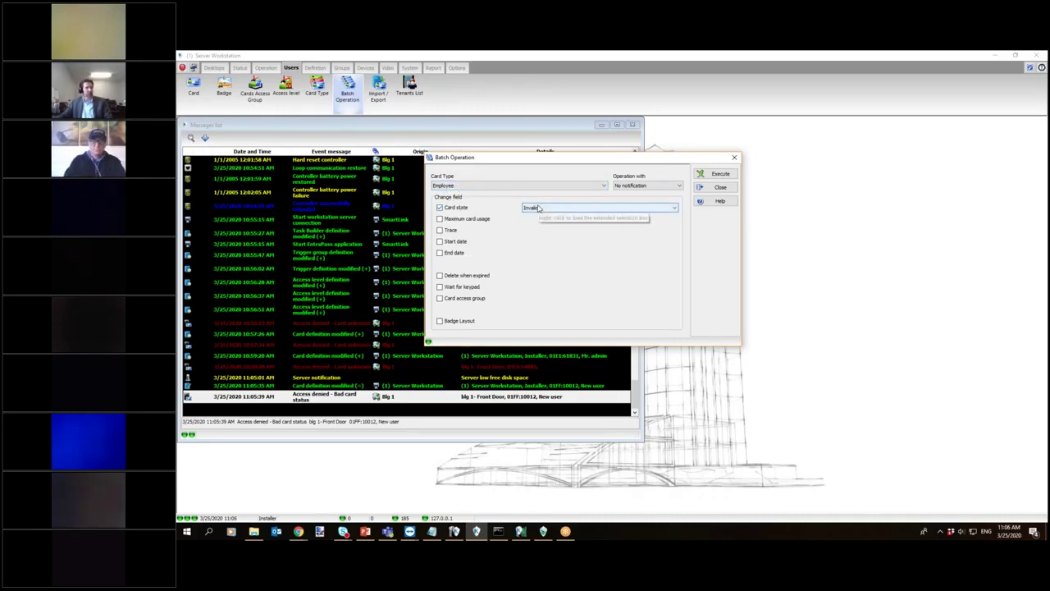
pyautogui.click(713, 174)
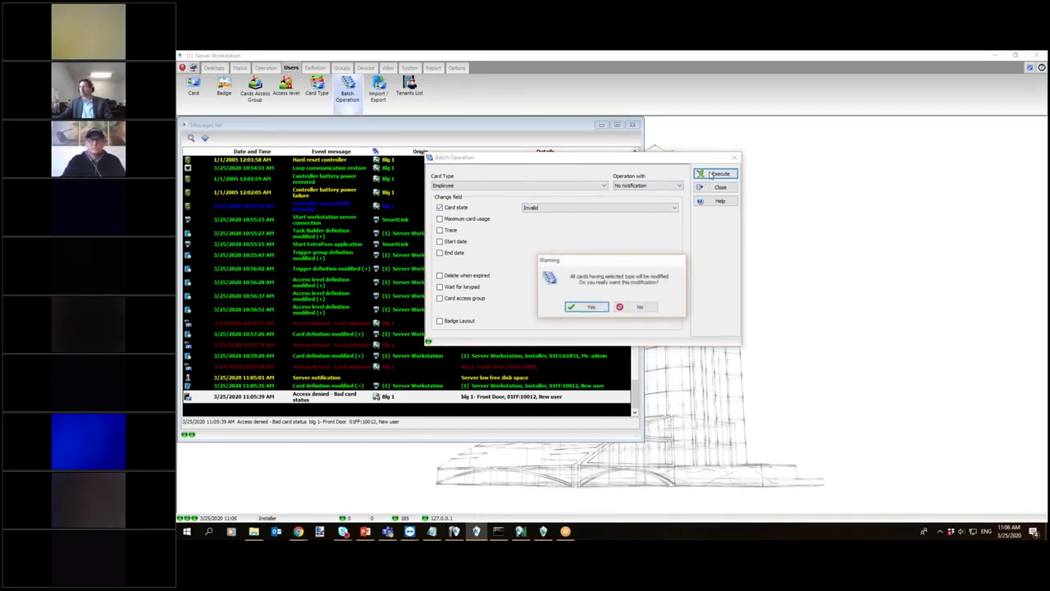
pyautogui.click(588, 309)
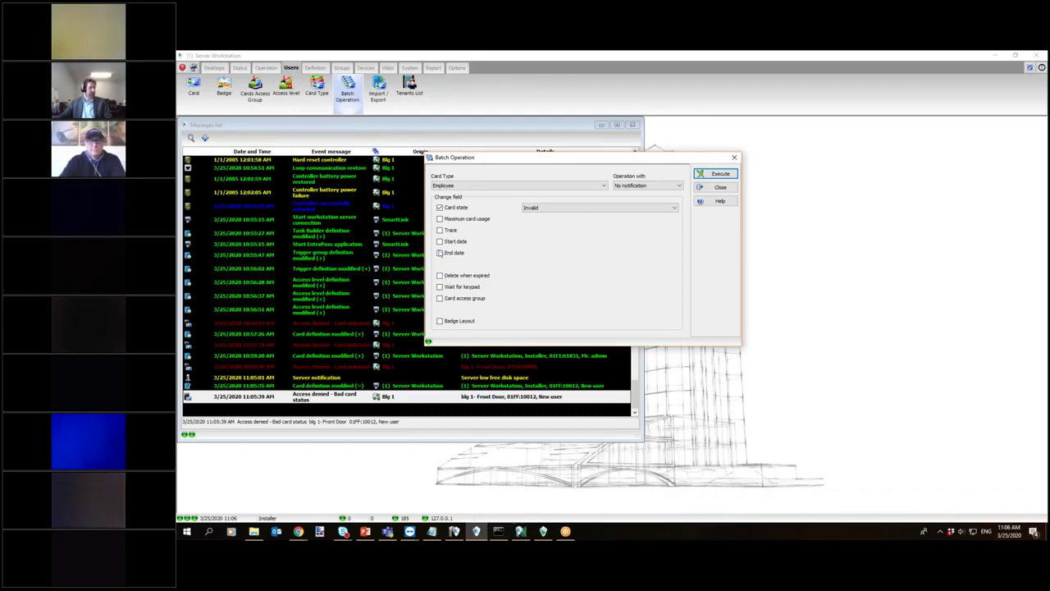
pyautogui.click(440, 252)
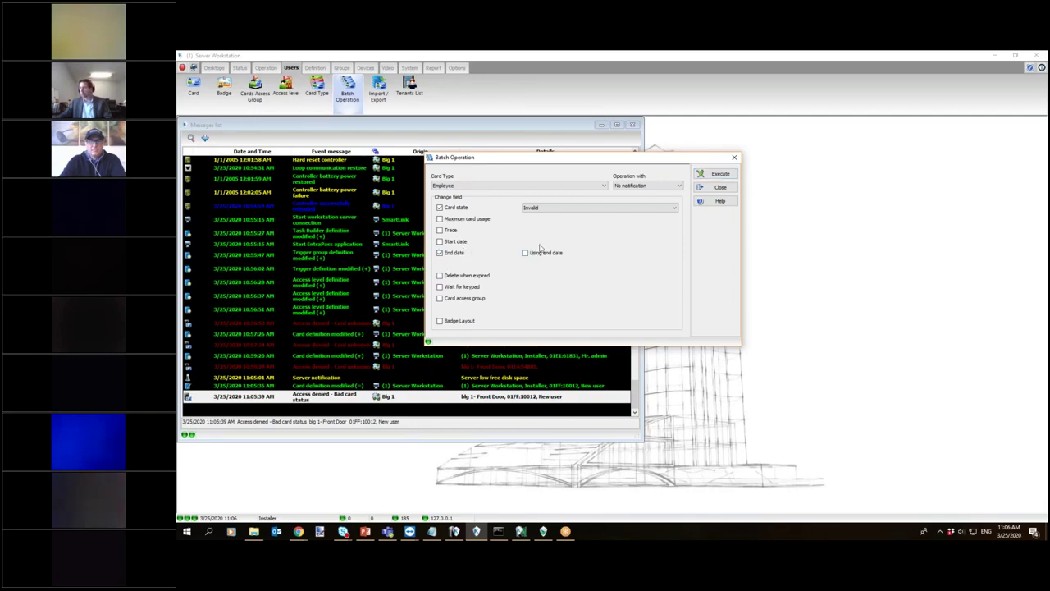
pyautogui.click(440, 298)
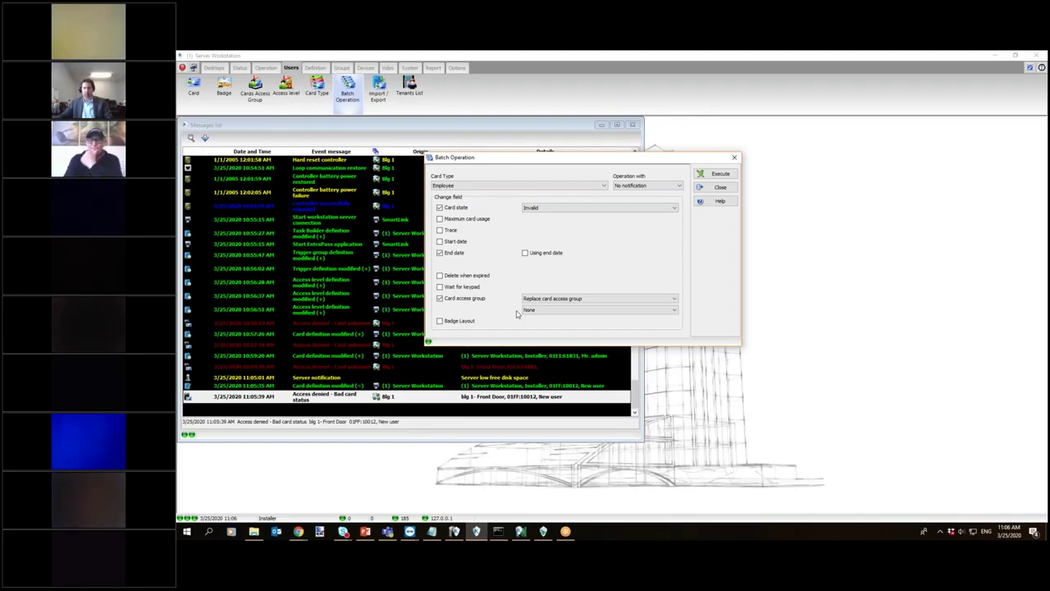
pyautogui.click(441, 299)
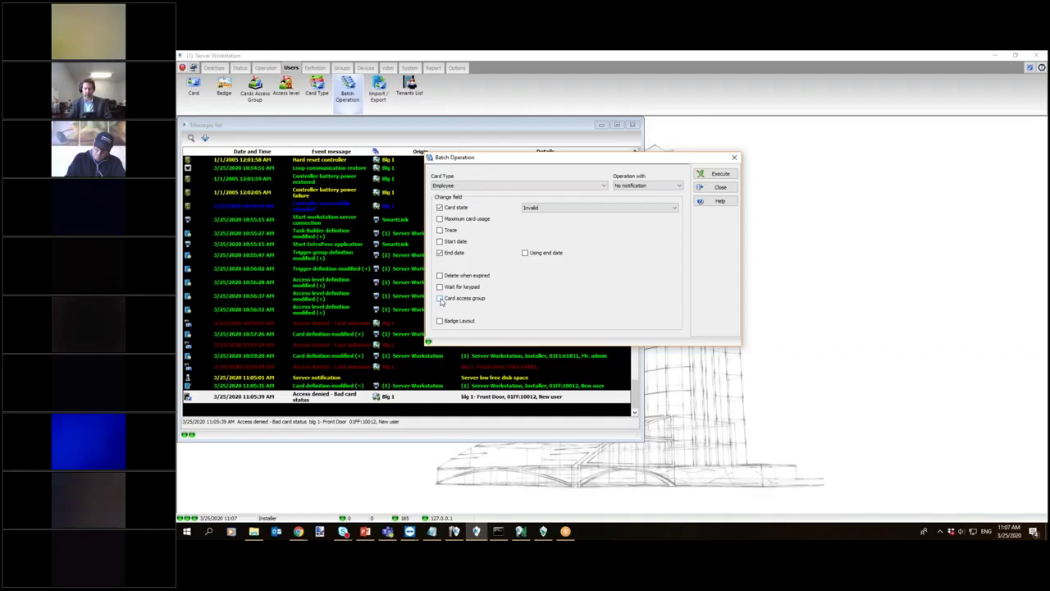
pyautogui.click(729, 188)
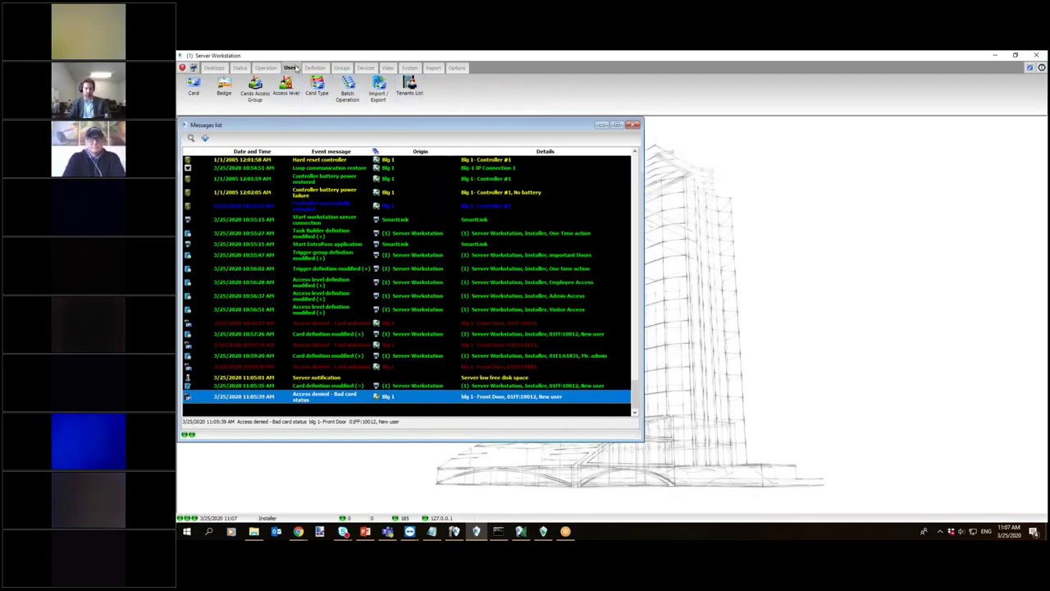
# Run a new batch operation that sets the card state of all Visitor cards to Valid.
pyautogui.click(351, 94)
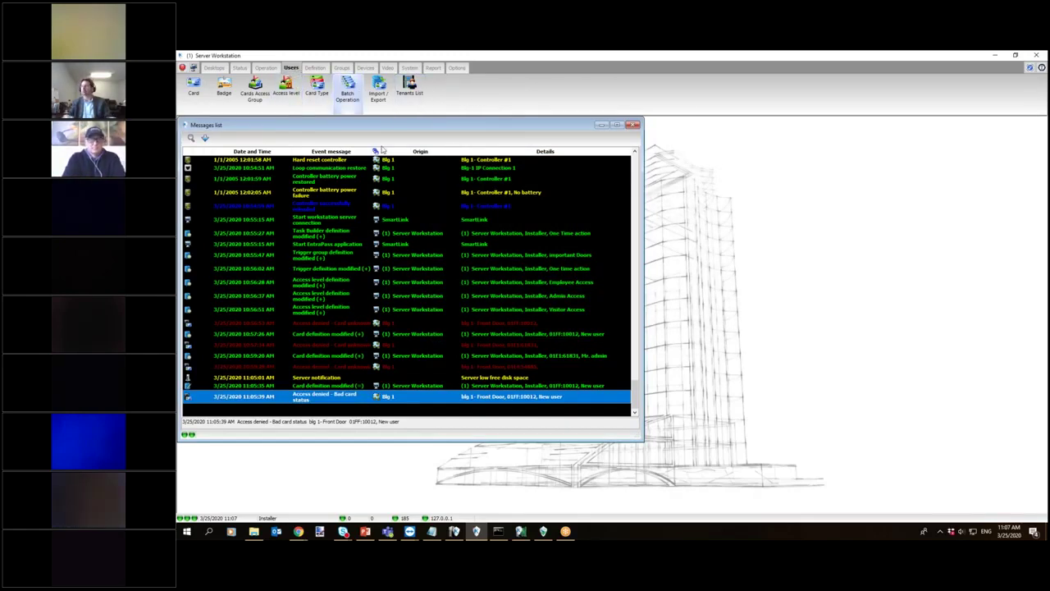
pyautogui.click(440, 186)
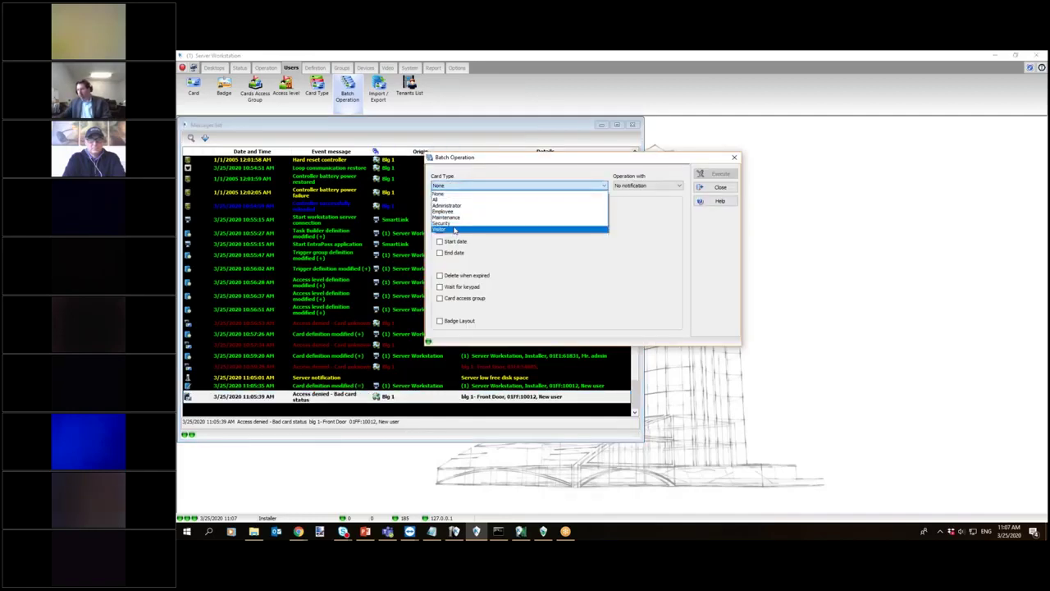
pyautogui.click(455, 230)
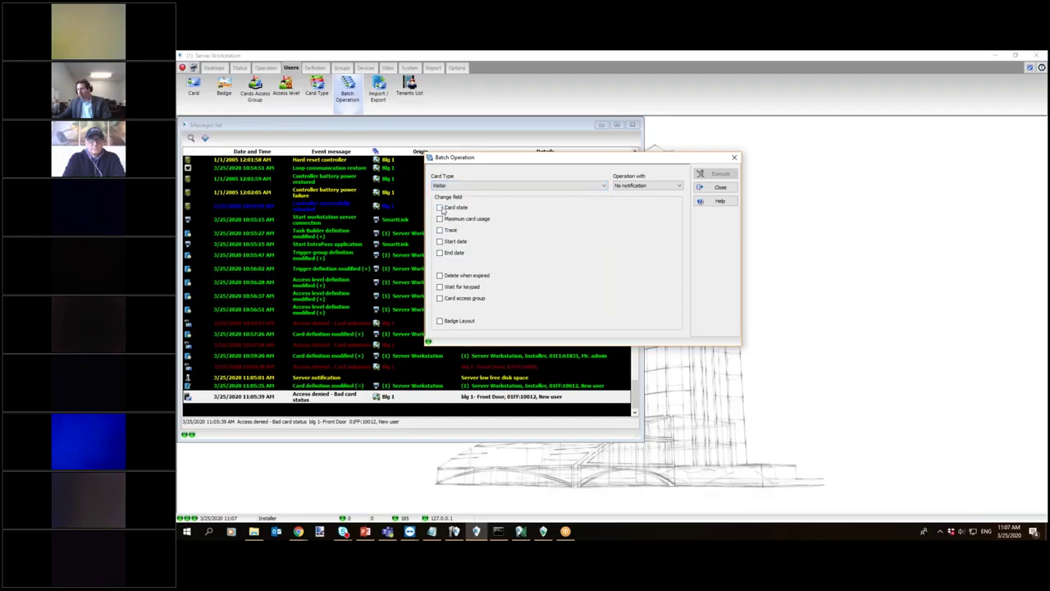
pyautogui.click(441, 208)
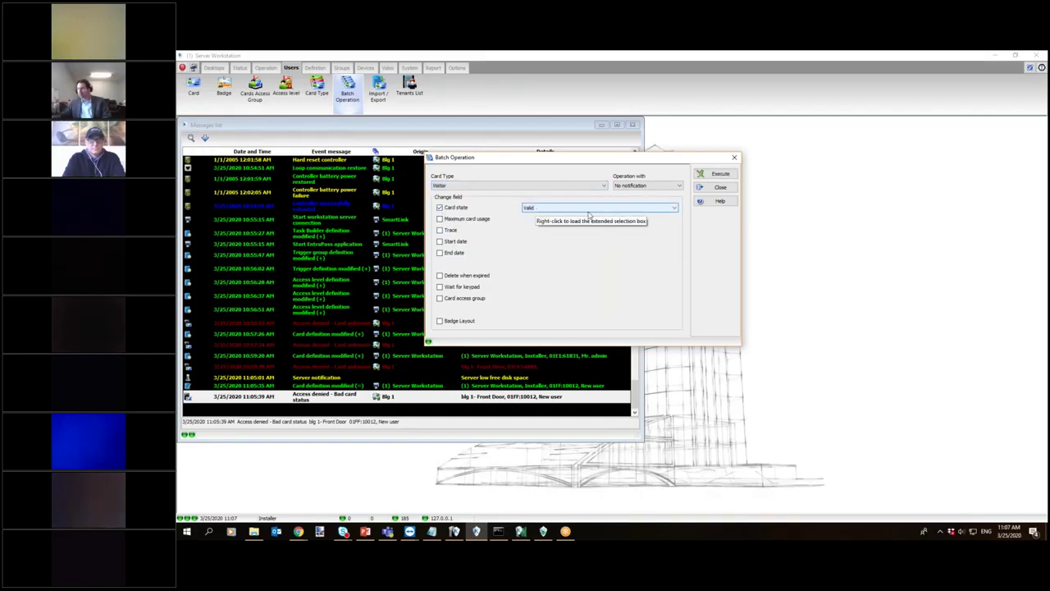
pyautogui.click(717, 174)
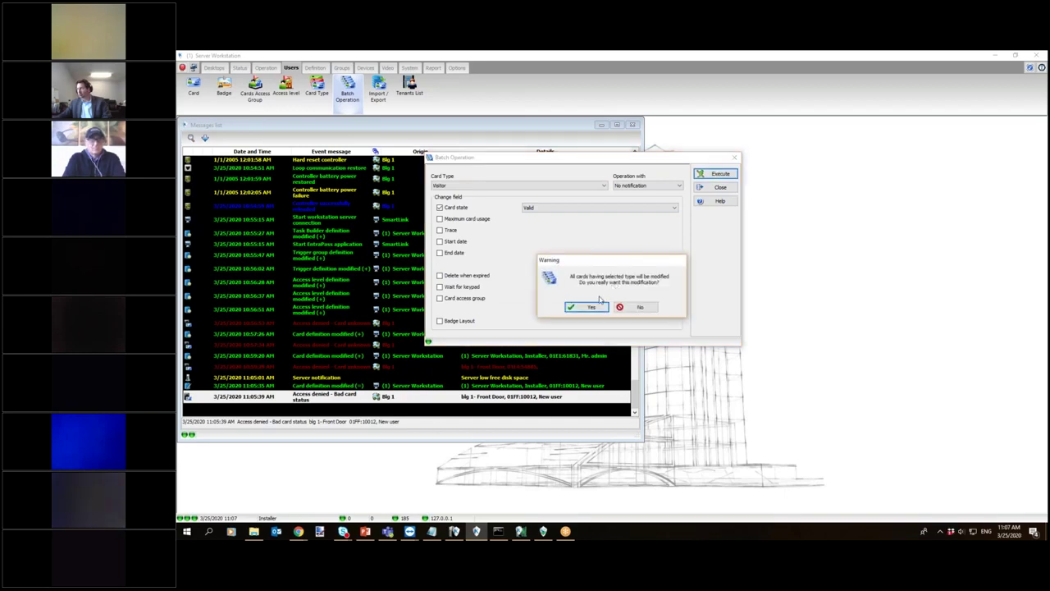
pyautogui.click(588, 309)
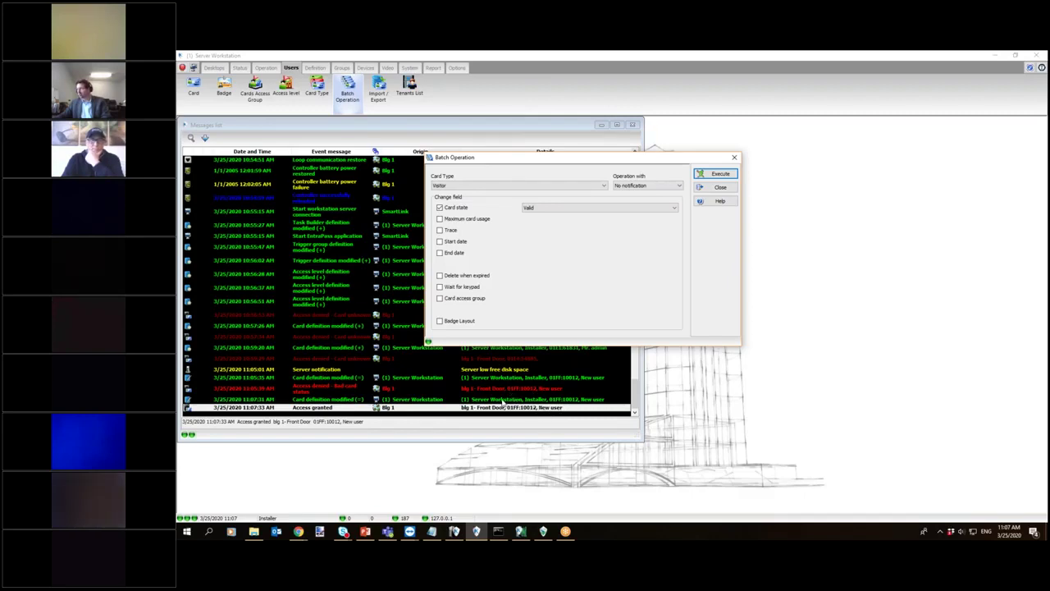
# Review the card types available for batch changes and close the batch operation.
pyautogui.click(707, 458)
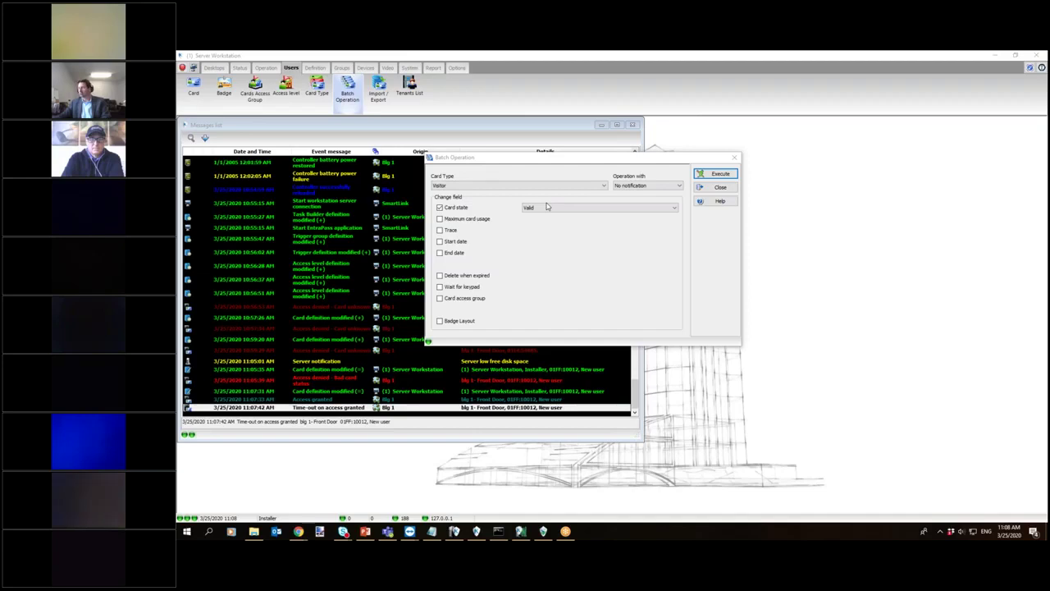
pyautogui.click(495, 186)
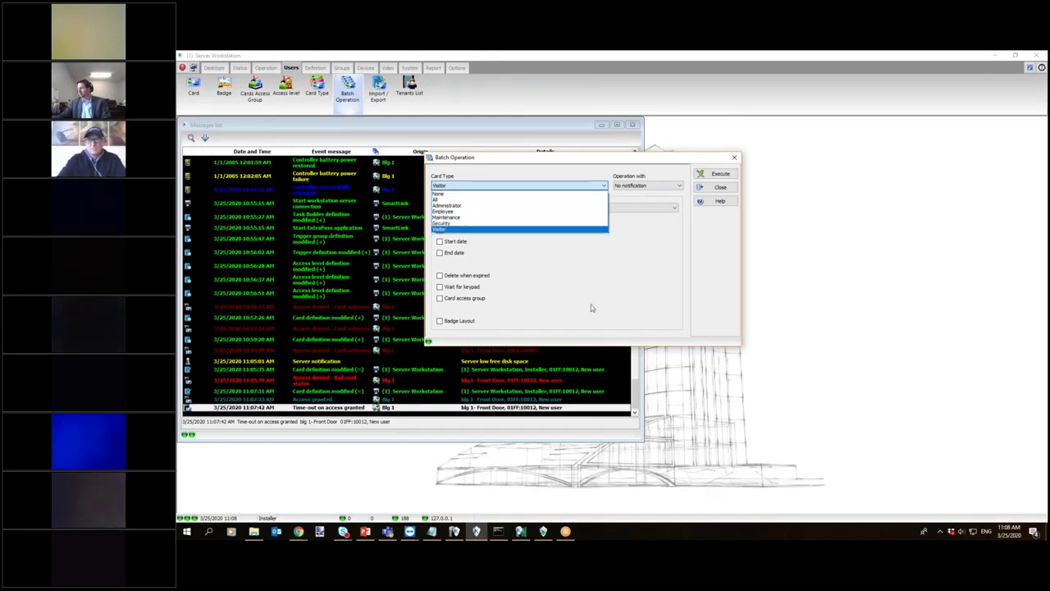
pyautogui.click(628, 299)
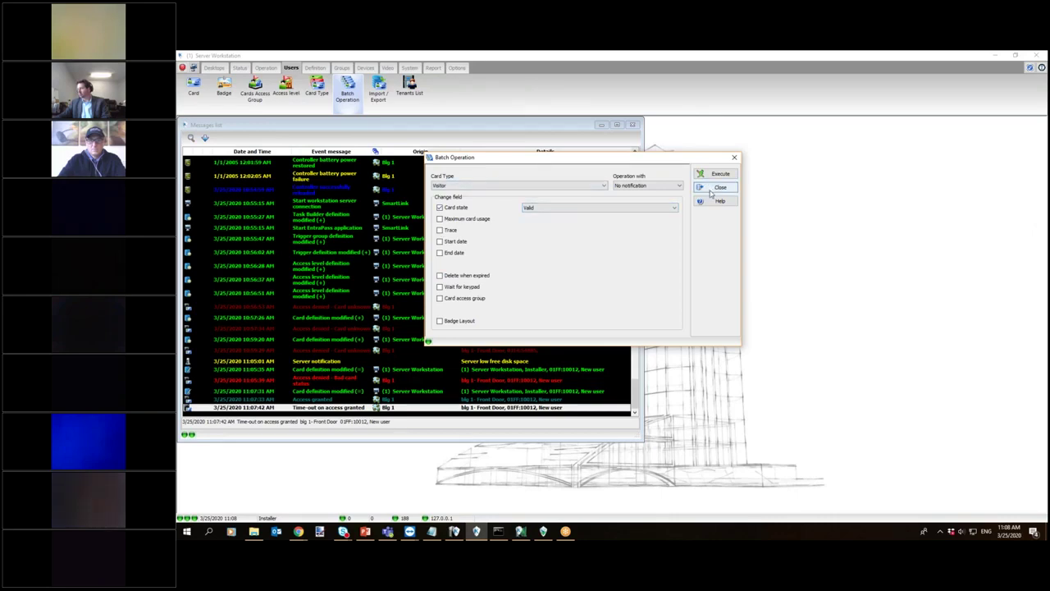
pyautogui.click(531, 215)
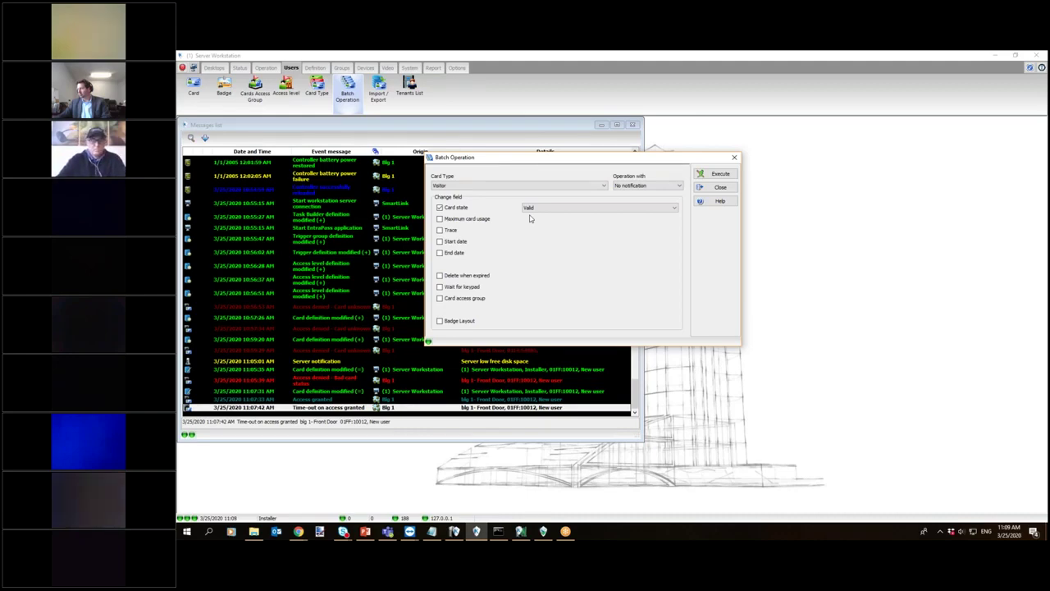
pyautogui.click(473, 186)
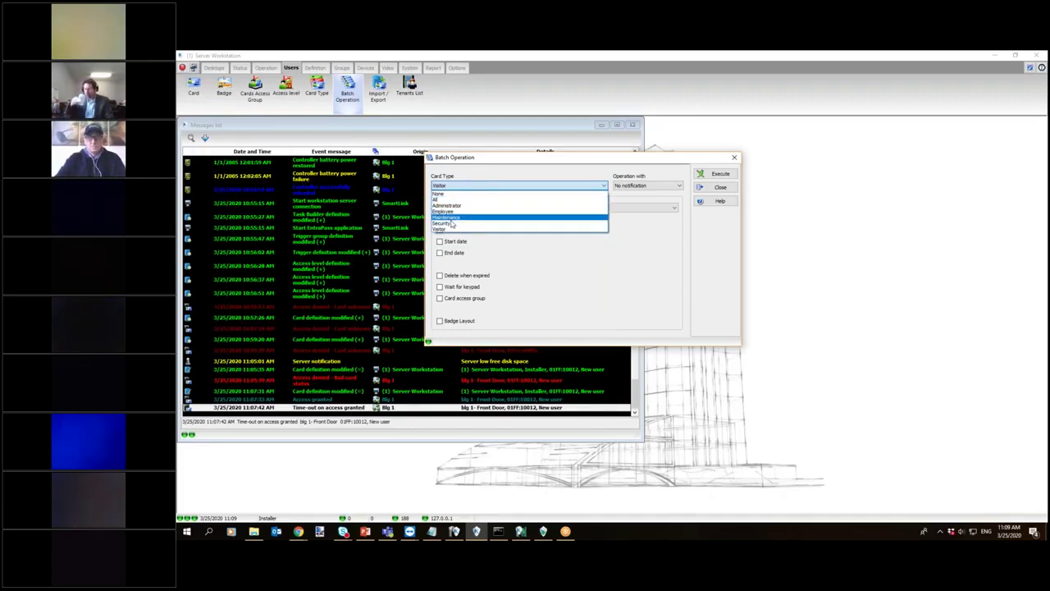
pyautogui.click(550, 284)
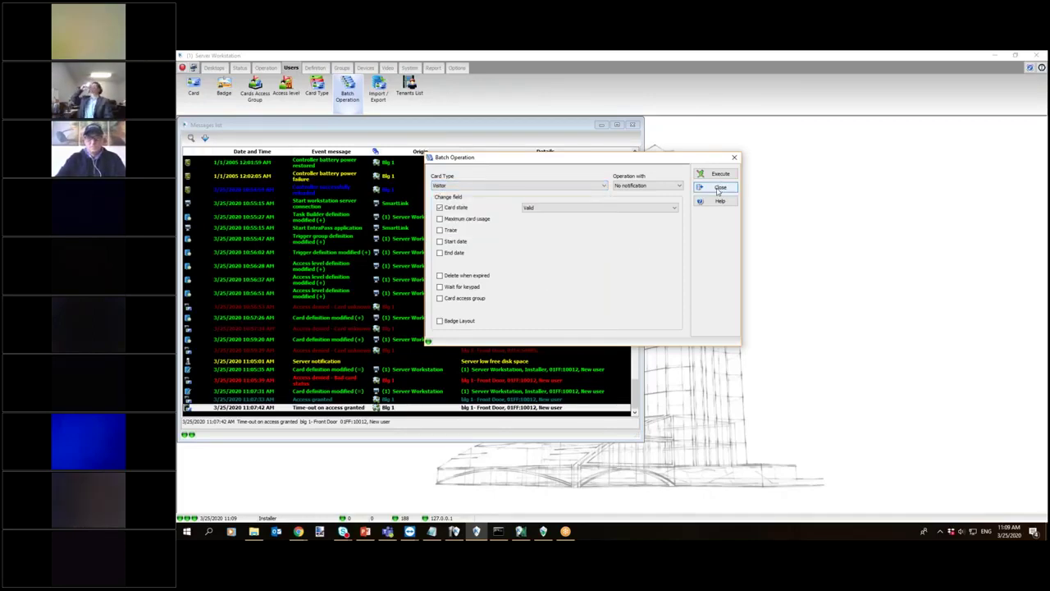
pyautogui.click(721, 187)
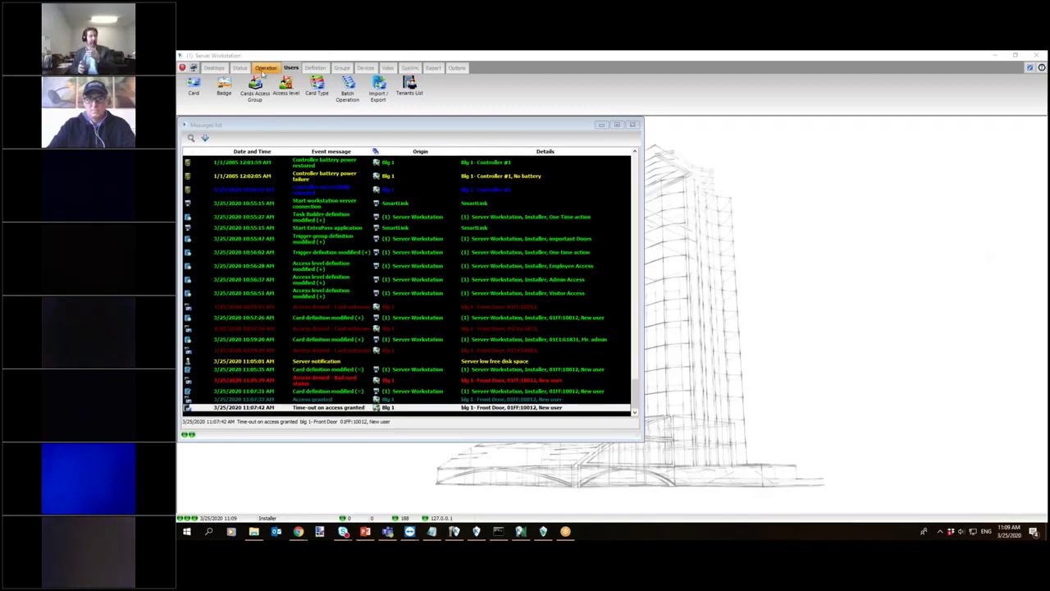
pyautogui.click(264, 68)
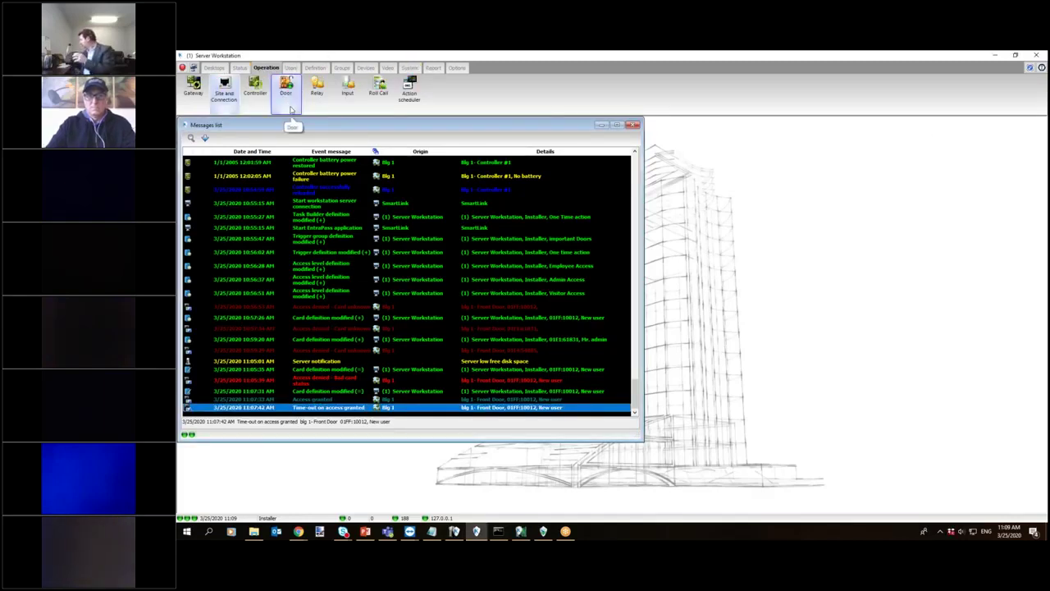
pyautogui.click(366, 68)
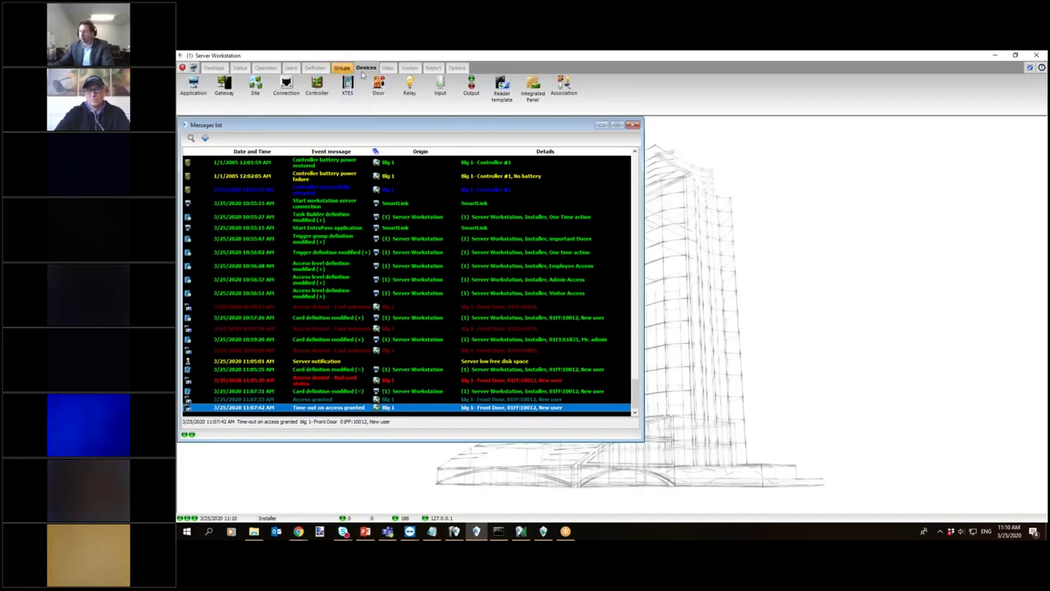
pyautogui.click(378, 93)
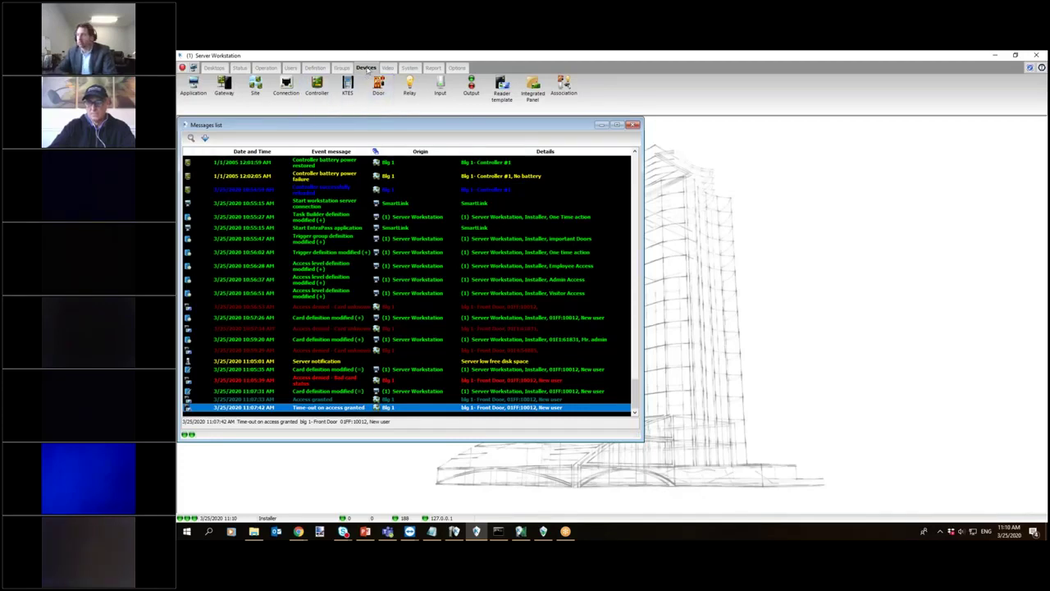
# Open the definition of Controller #1 Input #011 under Multi-site Gateway 1, Blg-1 IP Connection 1, Blg 1- Controller #1.
pyautogui.click(440, 92)
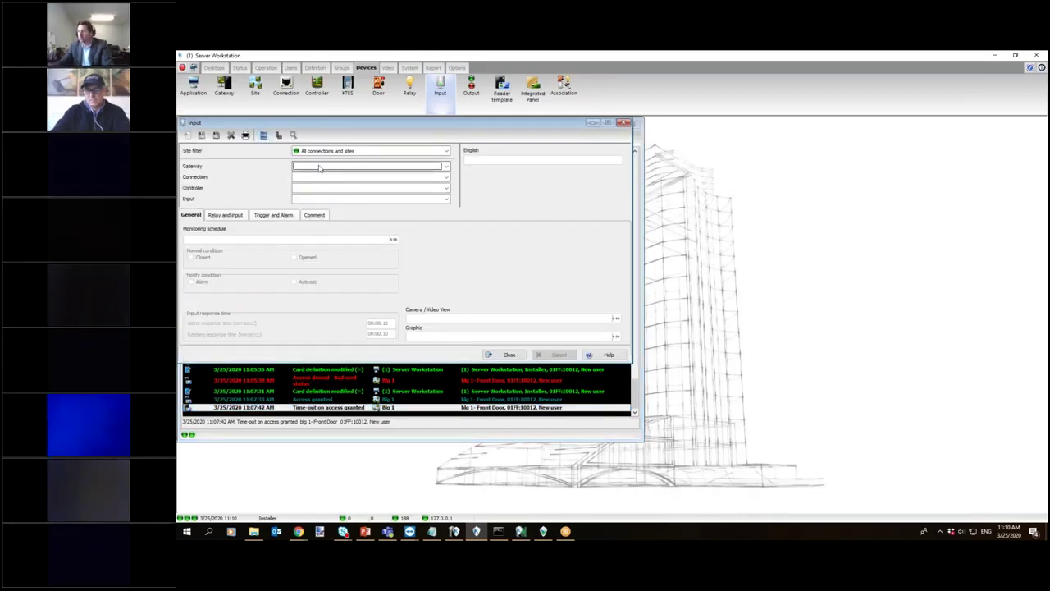
pyautogui.click(318, 167)
pyautogui.click(316, 176)
pyautogui.click(316, 178)
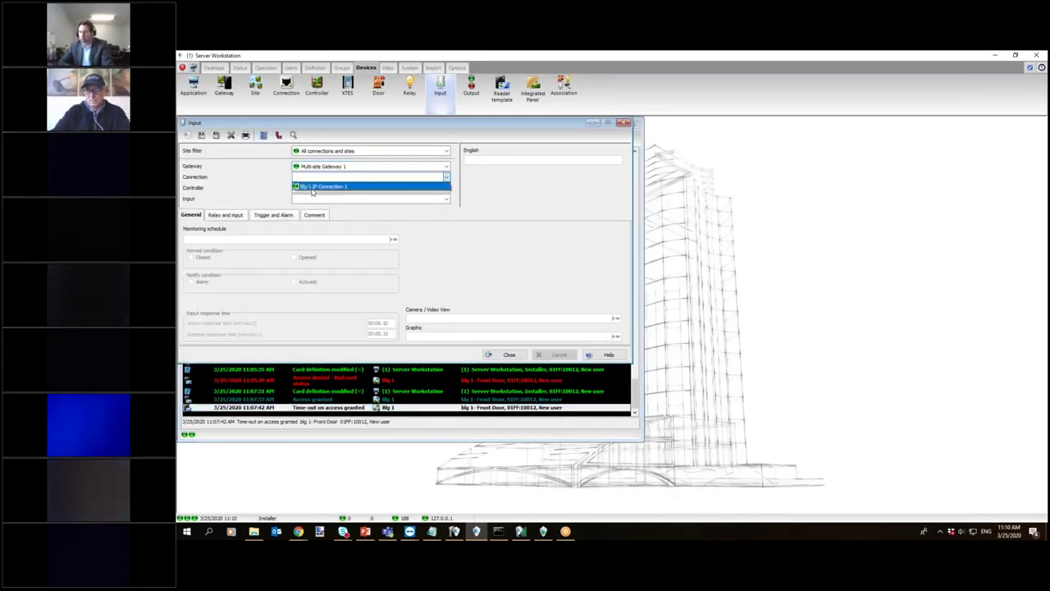
pyautogui.click(311, 188)
pyautogui.click(311, 191)
pyautogui.click(312, 198)
pyautogui.click(311, 199)
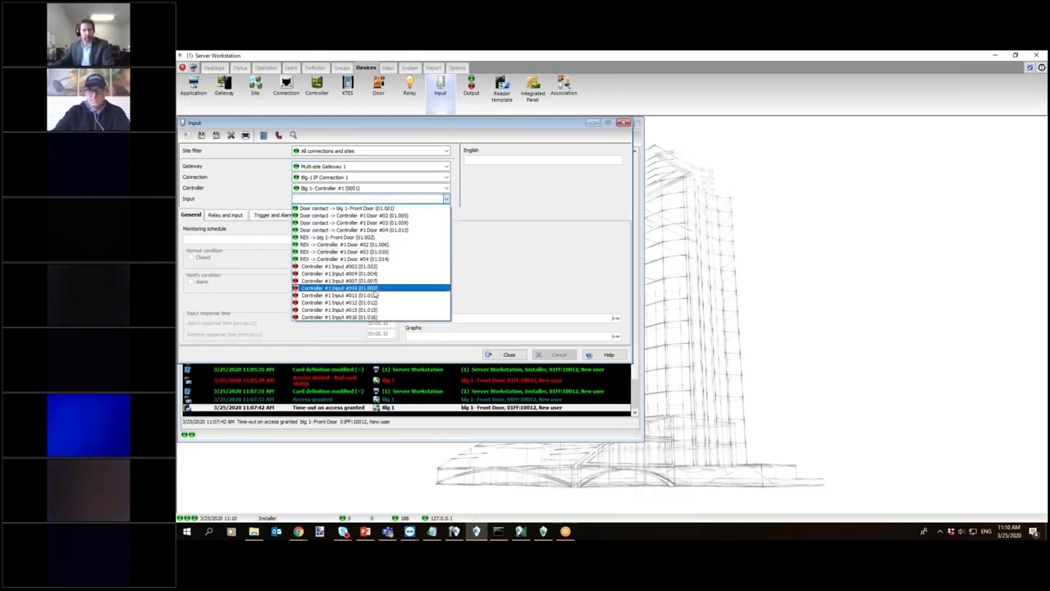
pyautogui.click(368, 295)
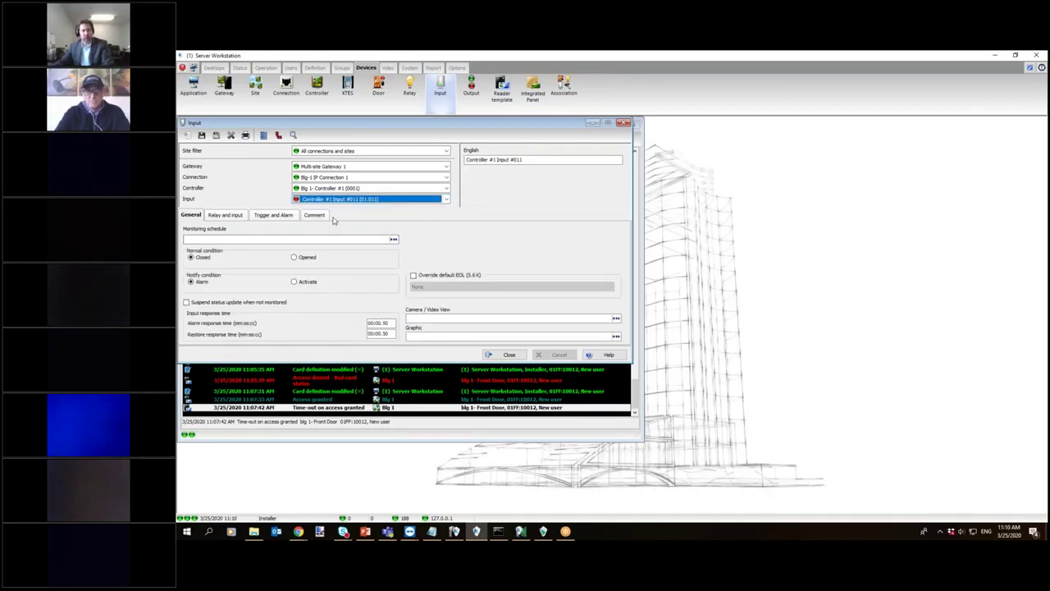
# Rename the input as Virtual Lock down, set its monitoring schedule to Always valid, and save the definition.
pyautogui.moveTo(564, 160); pyautogui.dragTo(446, 174)
pyautogui.write('WH')
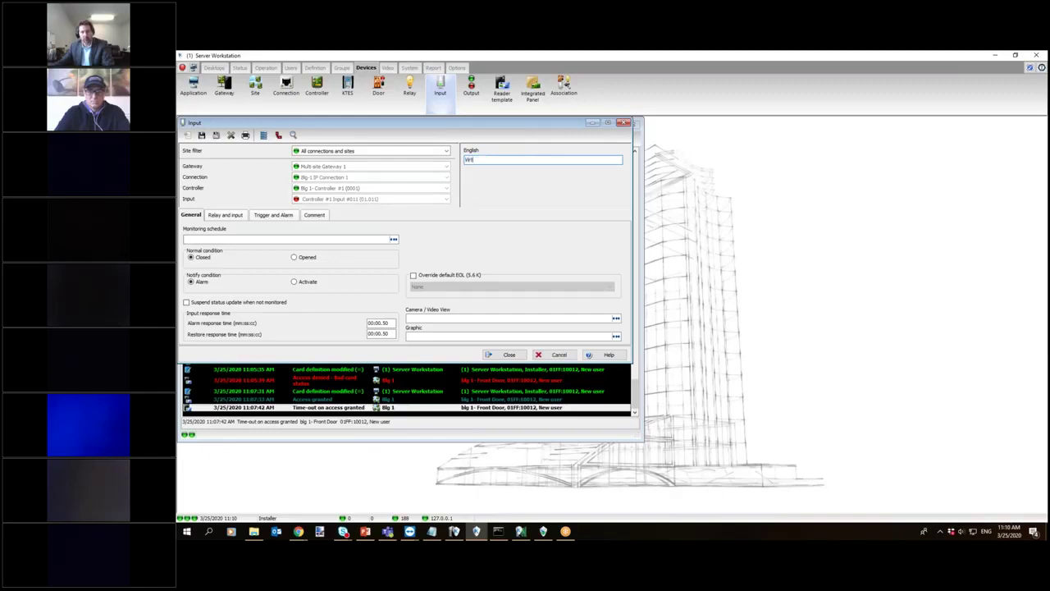
pyautogui.write('Lock down')
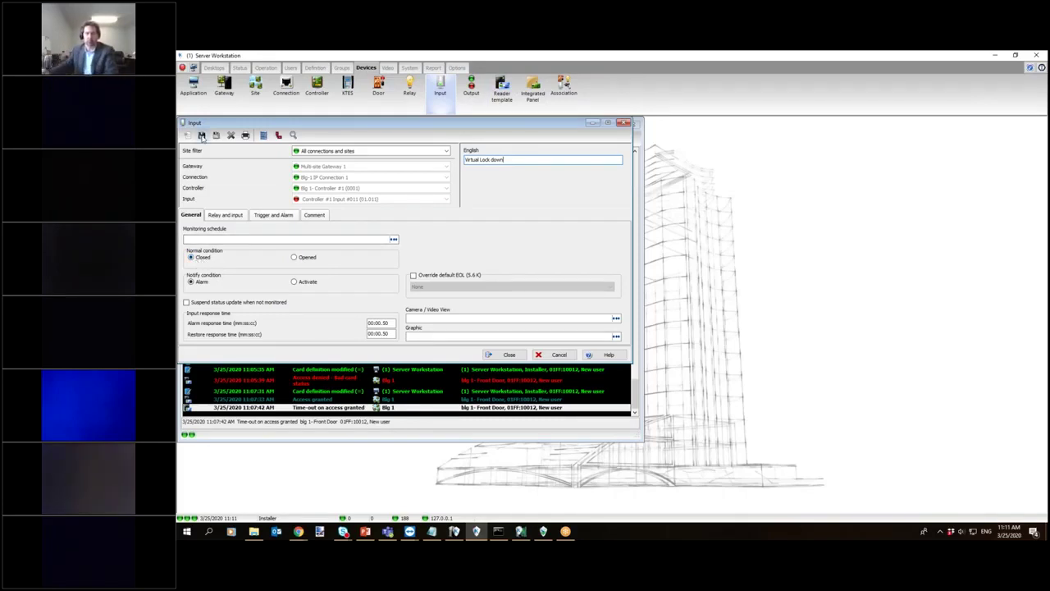
pyautogui.click(201, 137)
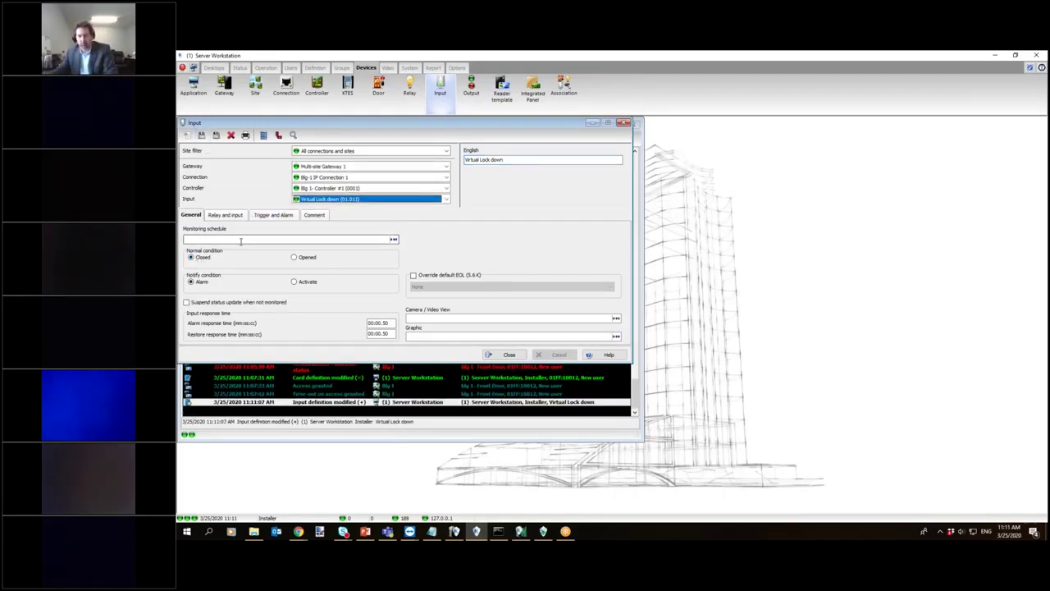
pyautogui.click(393, 240)
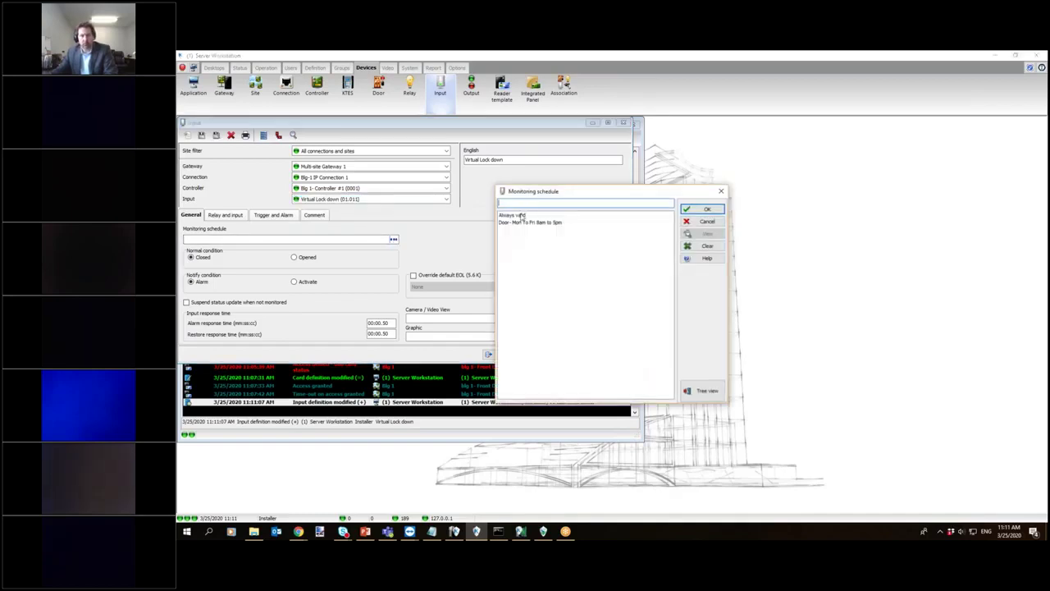
pyautogui.doubleClick(521, 215)
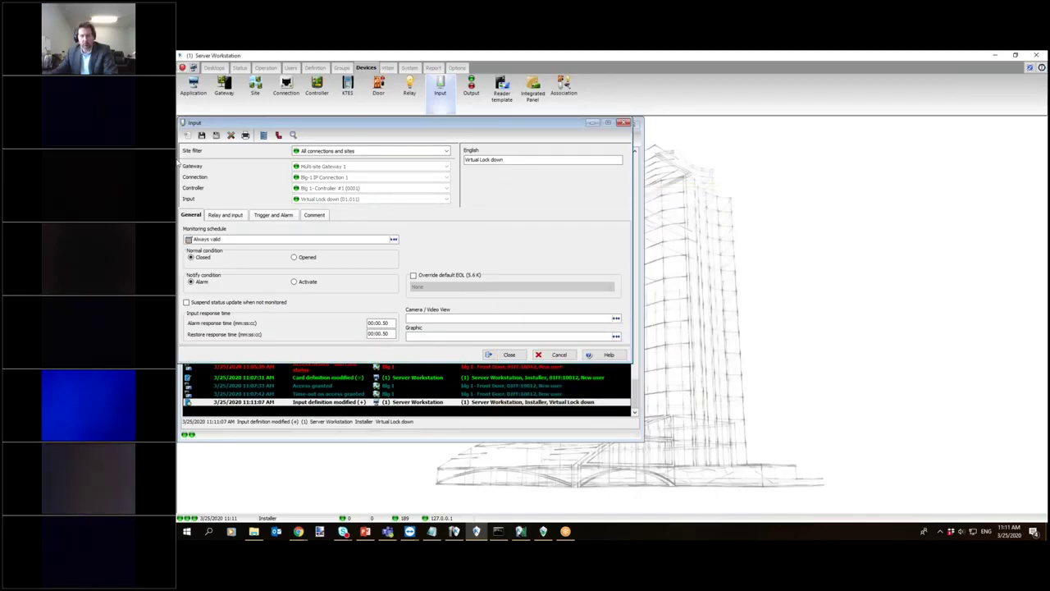
pyautogui.click(201, 135)
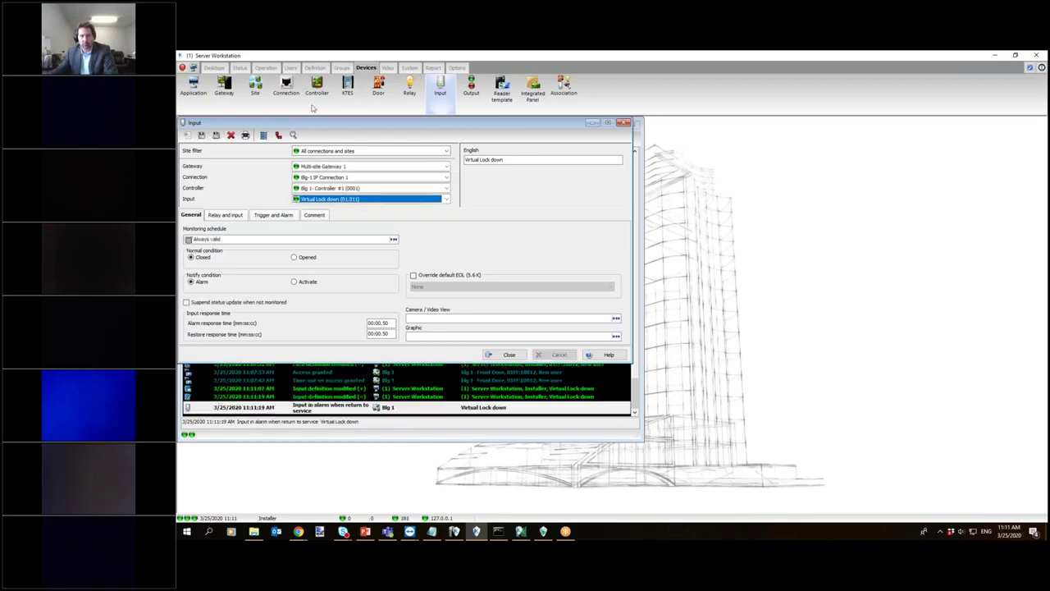
# Open the door definition of blg 1- Front Door and disable First Person In for its unlock schedule.
pyautogui.click(381, 97)
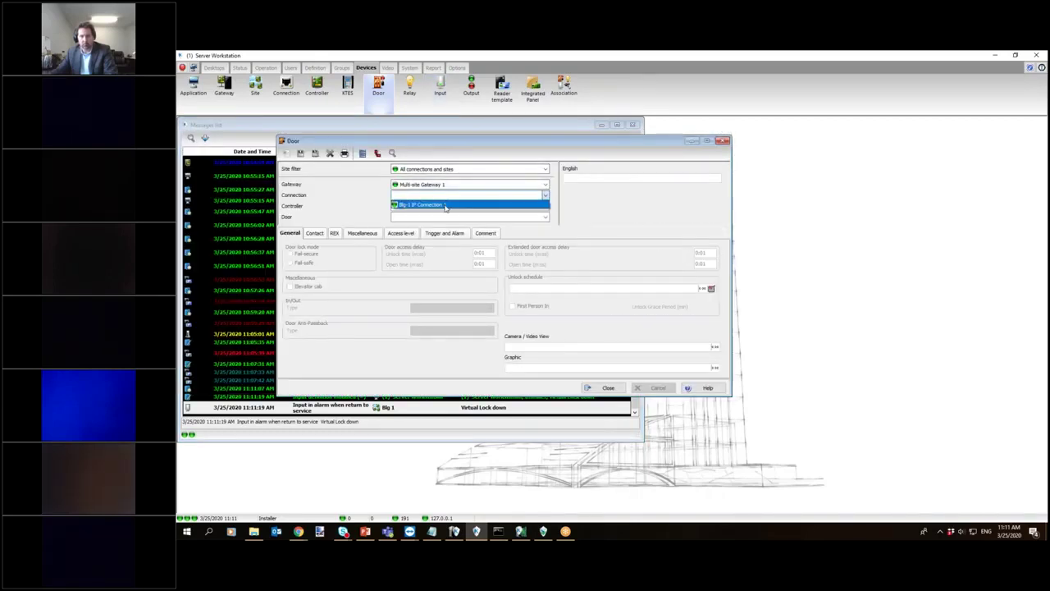
pyautogui.click(444, 209)
pyautogui.click(444, 216)
pyautogui.click(444, 216)
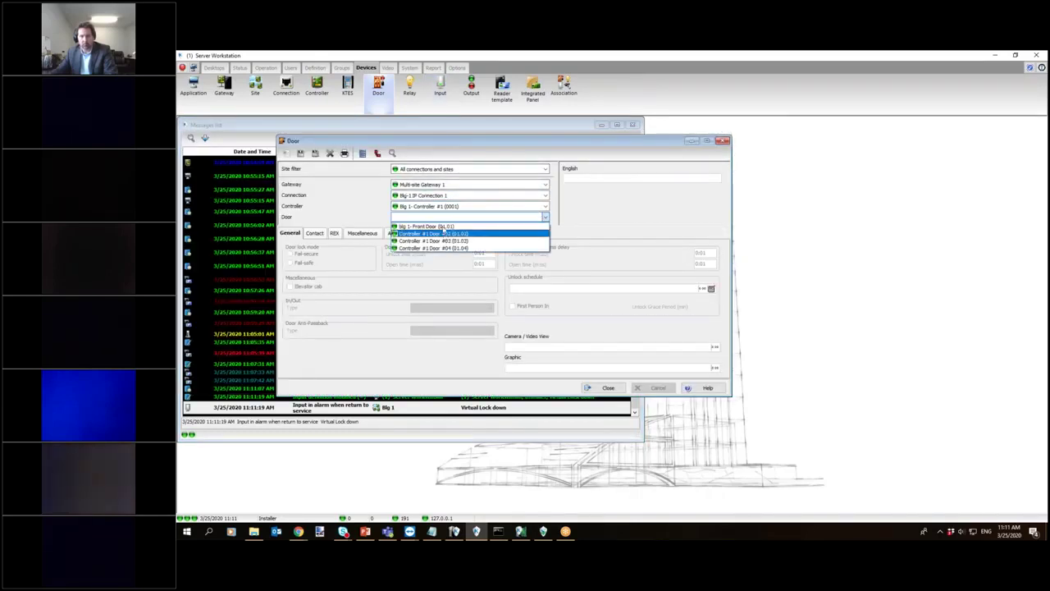
pyautogui.click(443, 226)
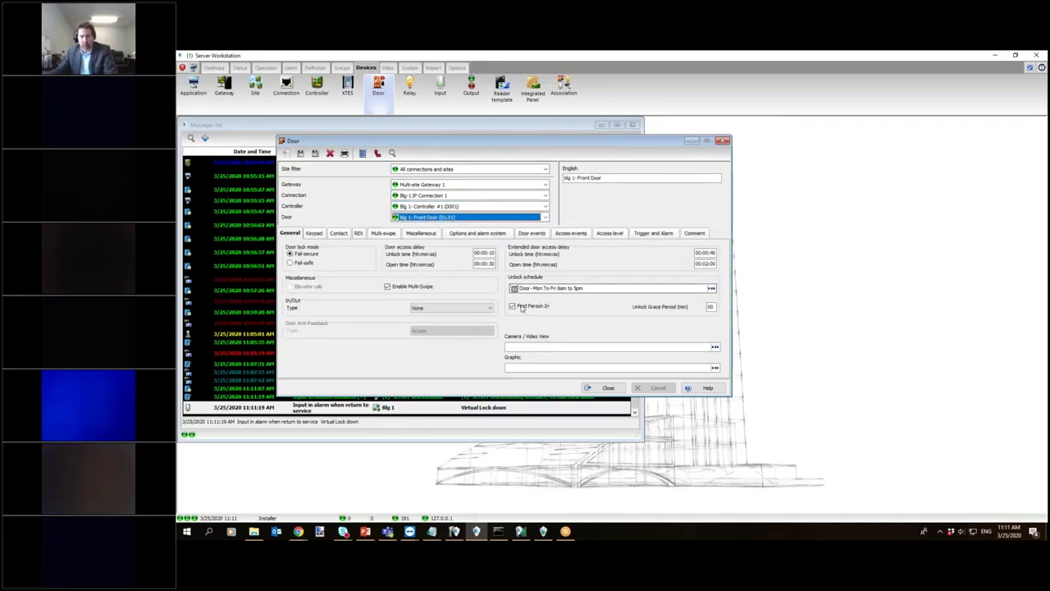
pyautogui.click(512, 307)
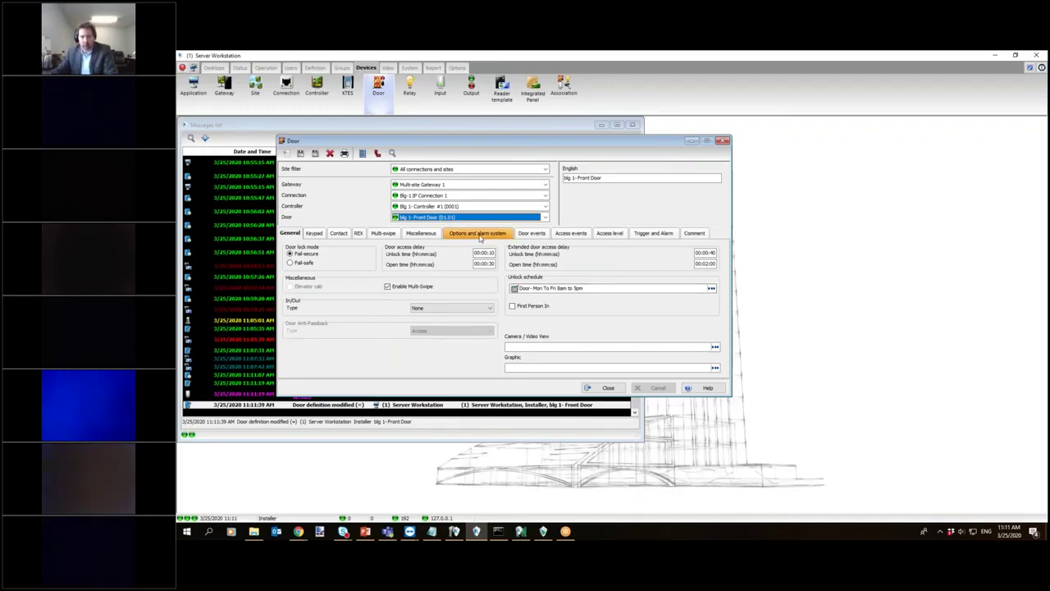
# In the front door's external alarm system options, assign the Virtual Lock down input as the external alarm system panel status.
pyautogui.click(481, 237)
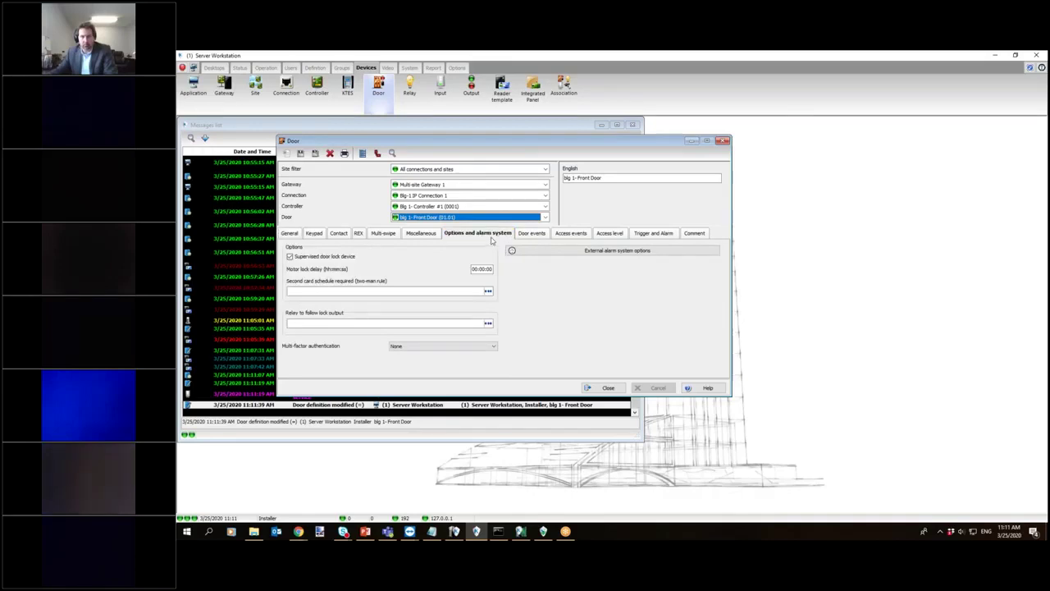
pyautogui.click(580, 255)
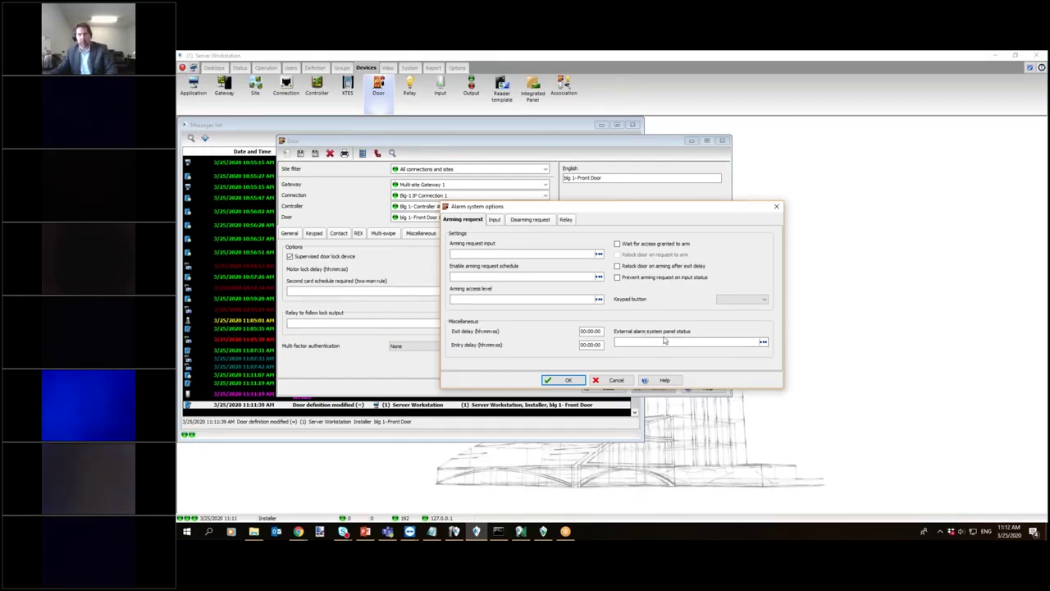
pyautogui.click(763, 343)
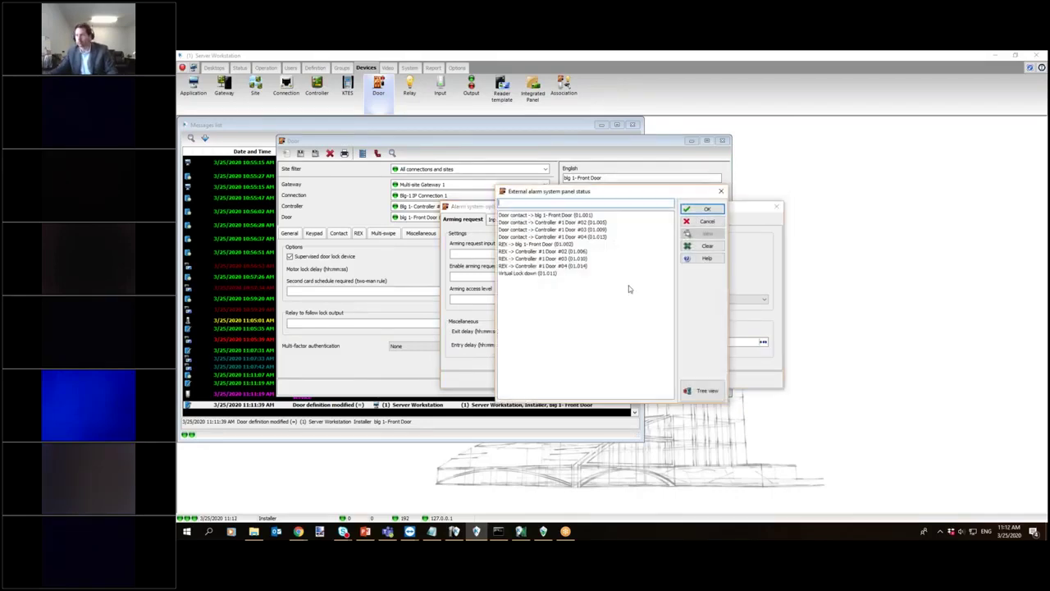
pyautogui.doubleClick(545, 274)
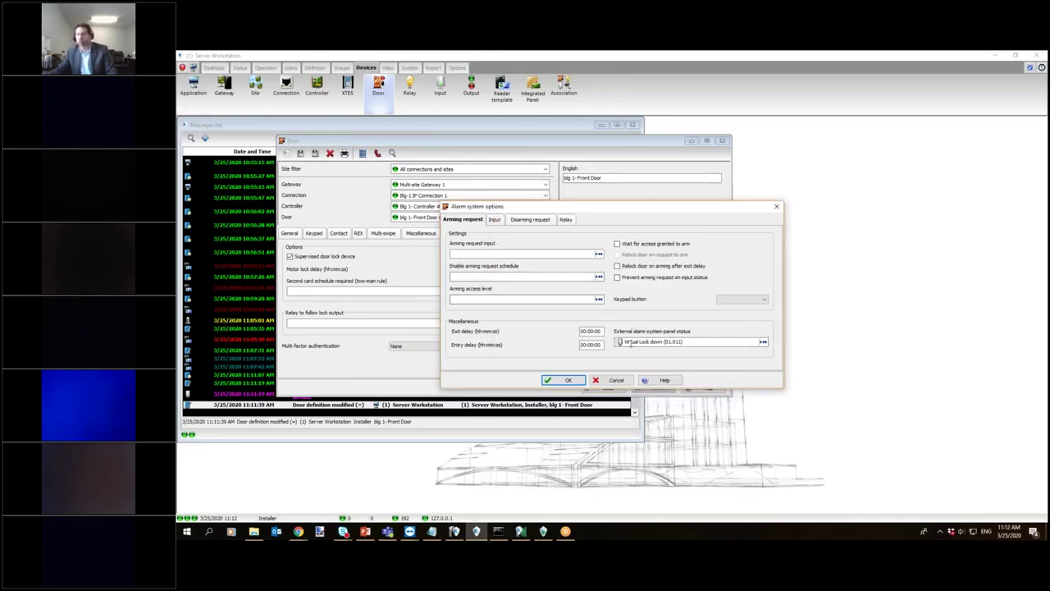
pyautogui.click(689, 343)
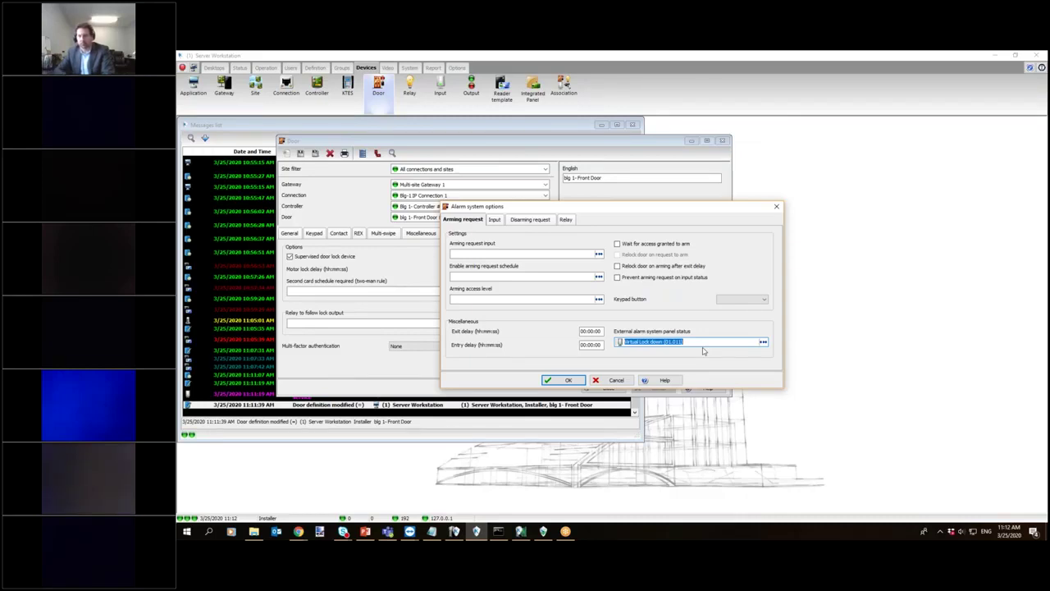
# Set the front door's postpone or disarm access level to Admin Access, then save and close the door definition.
pyautogui.click(530, 220)
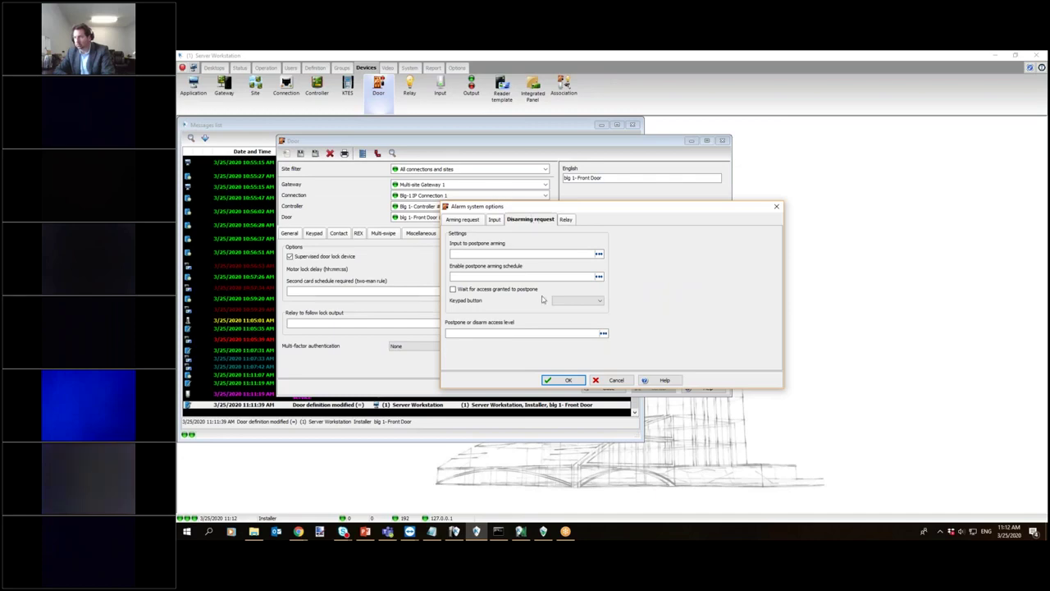
pyautogui.click(603, 333)
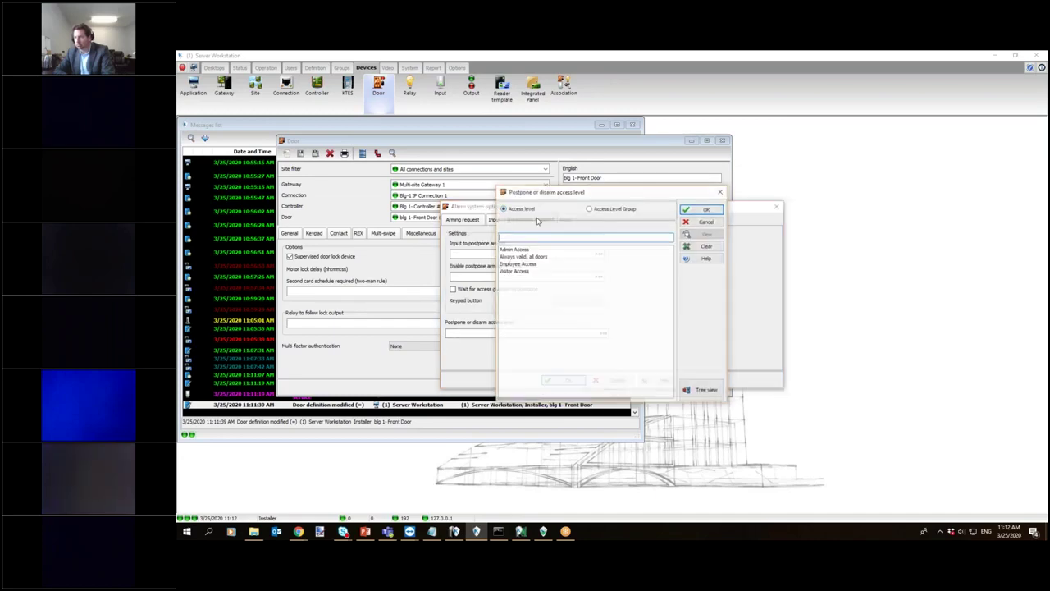
pyautogui.click(514, 265)
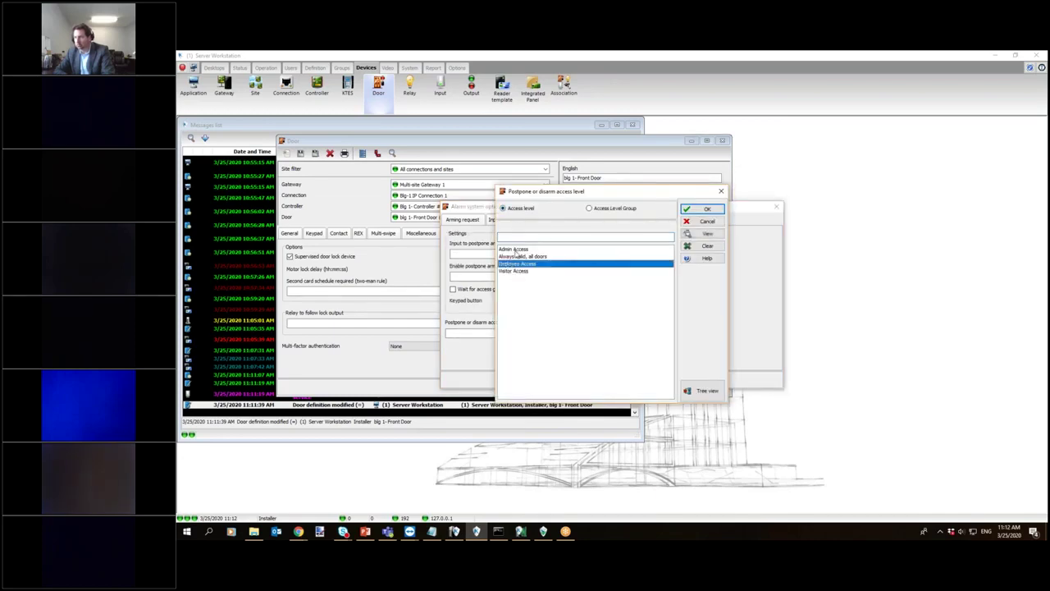
pyautogui.click(517, 250)
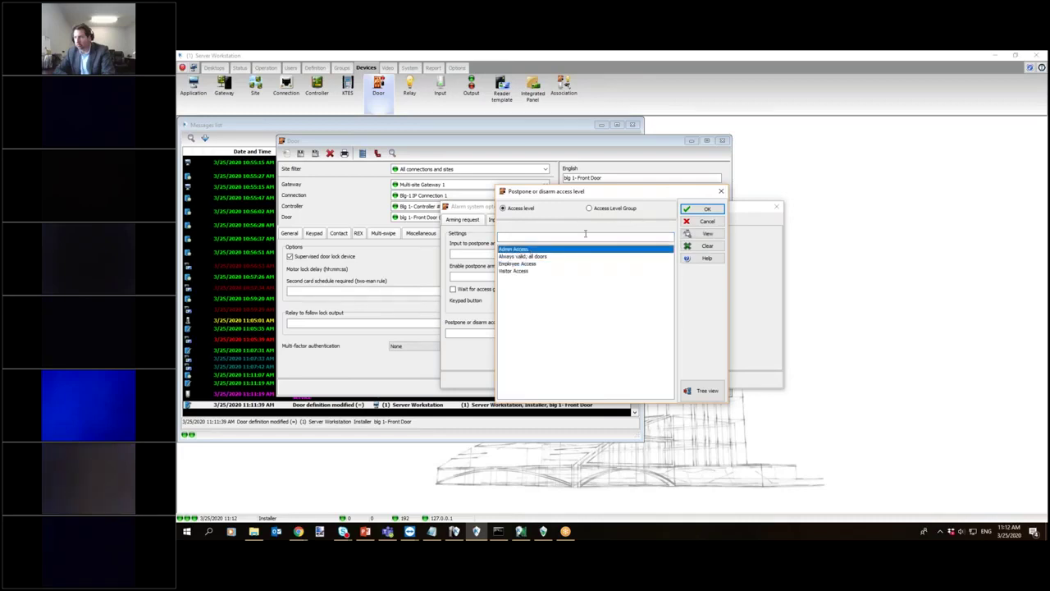
pyautogui.click(605, 210)
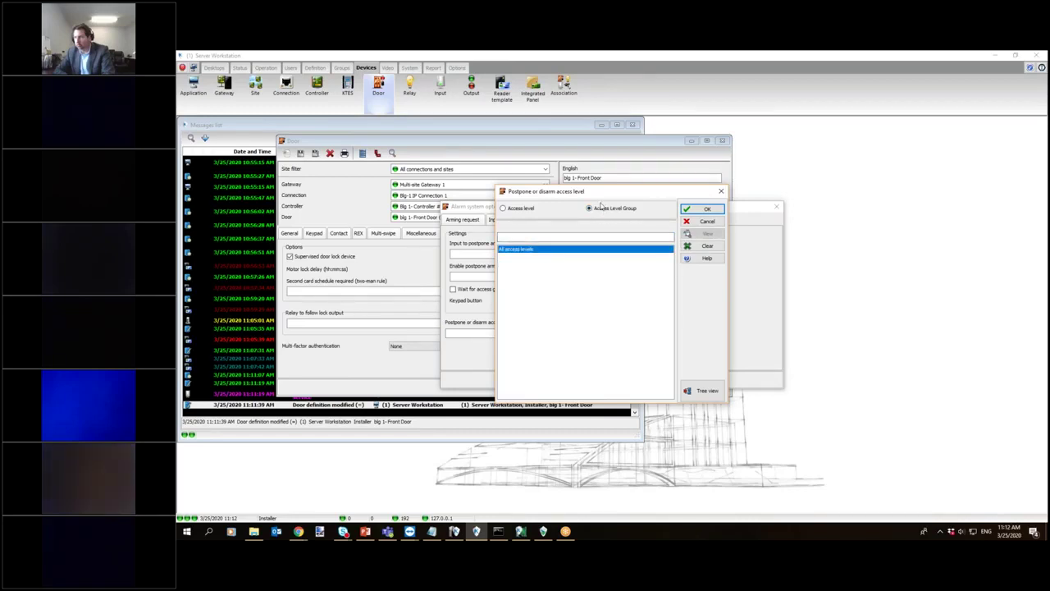
pyautogui.click(520, 210)
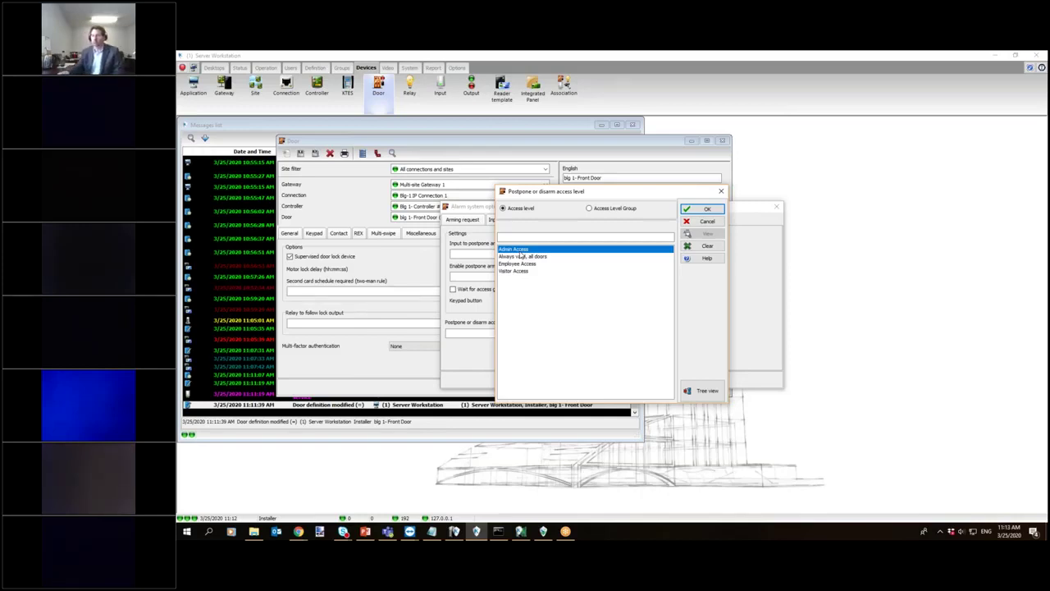
pyautogui.click(605, 210)
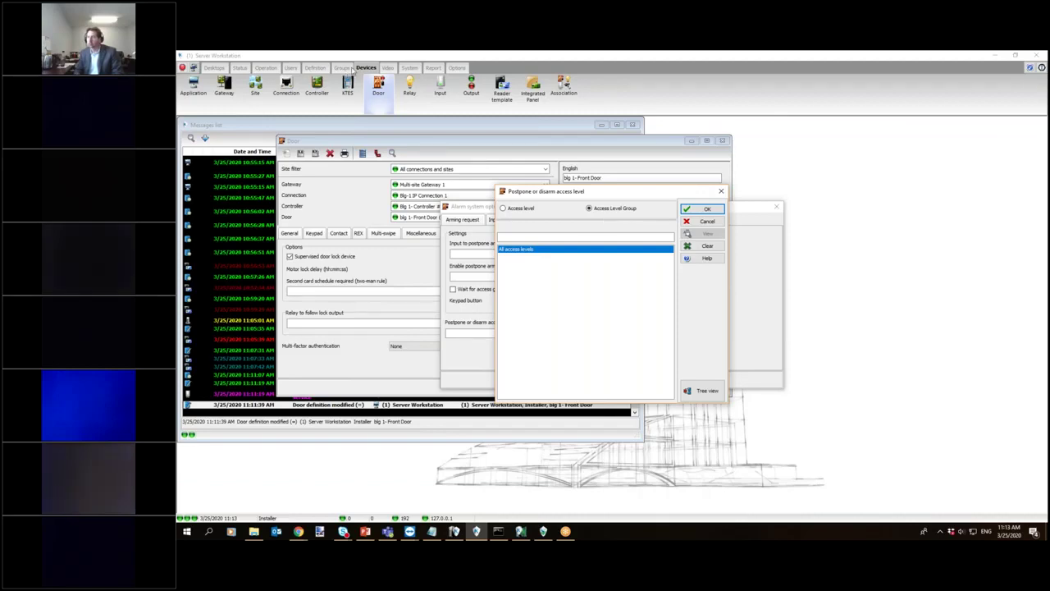
pyautogui.click(507, 210)
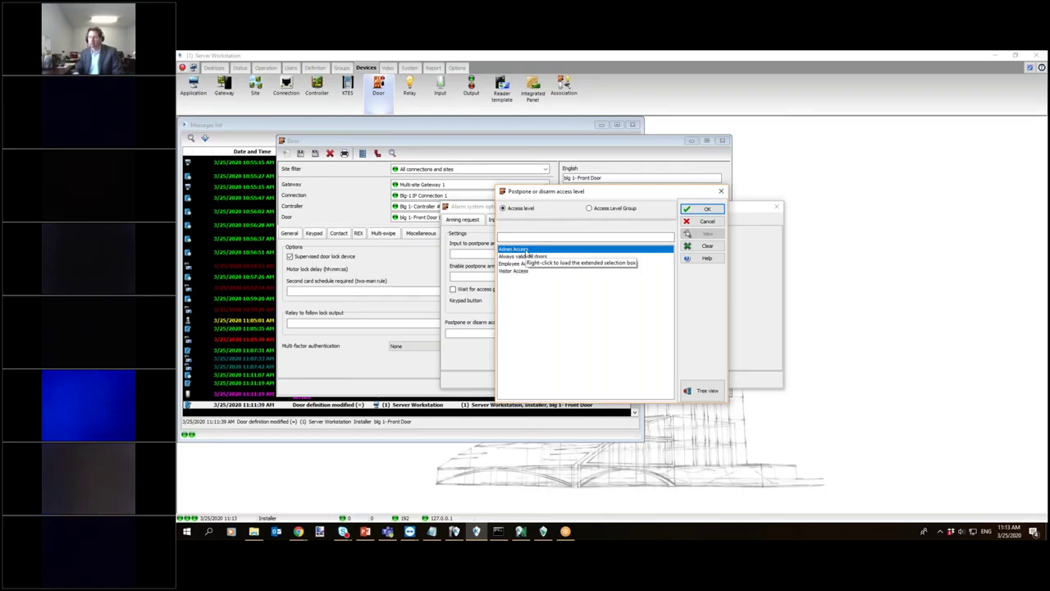
pyautogui.doubleClick(526, 250)
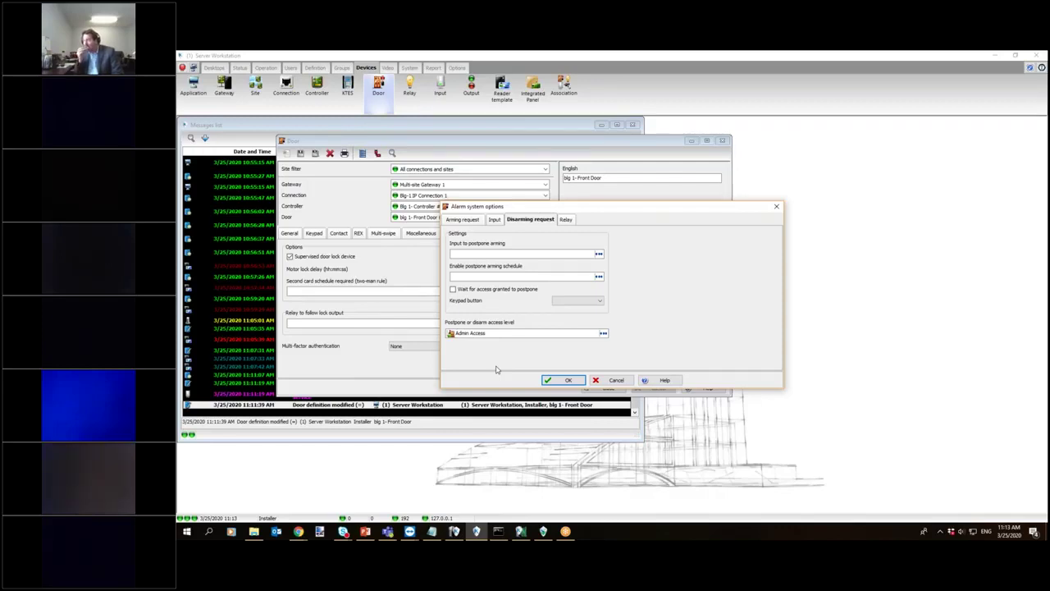
pyautogui.click(566, 381)
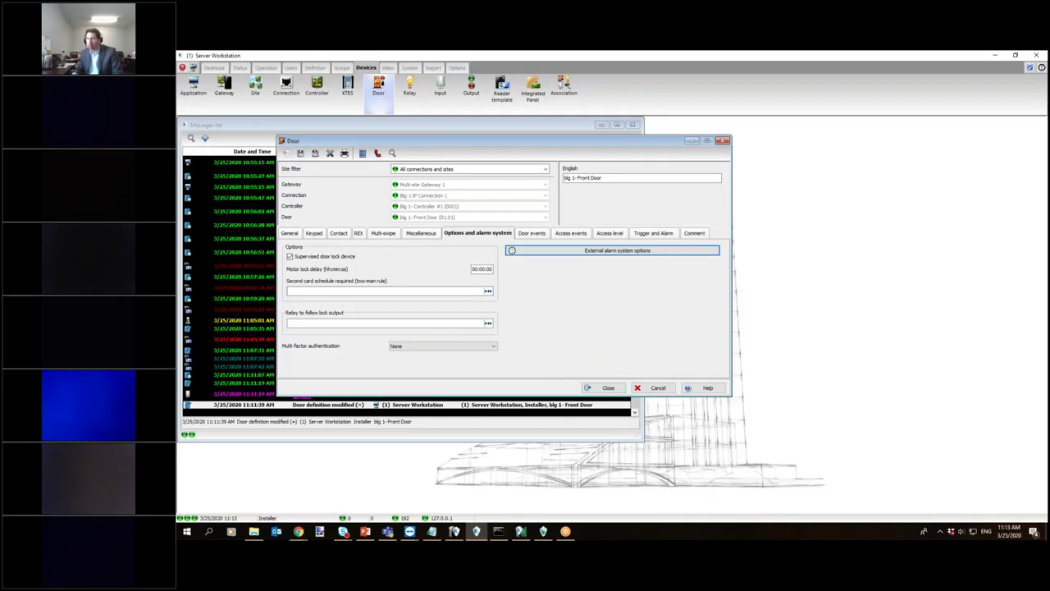
pyautogui.click(300, 153)
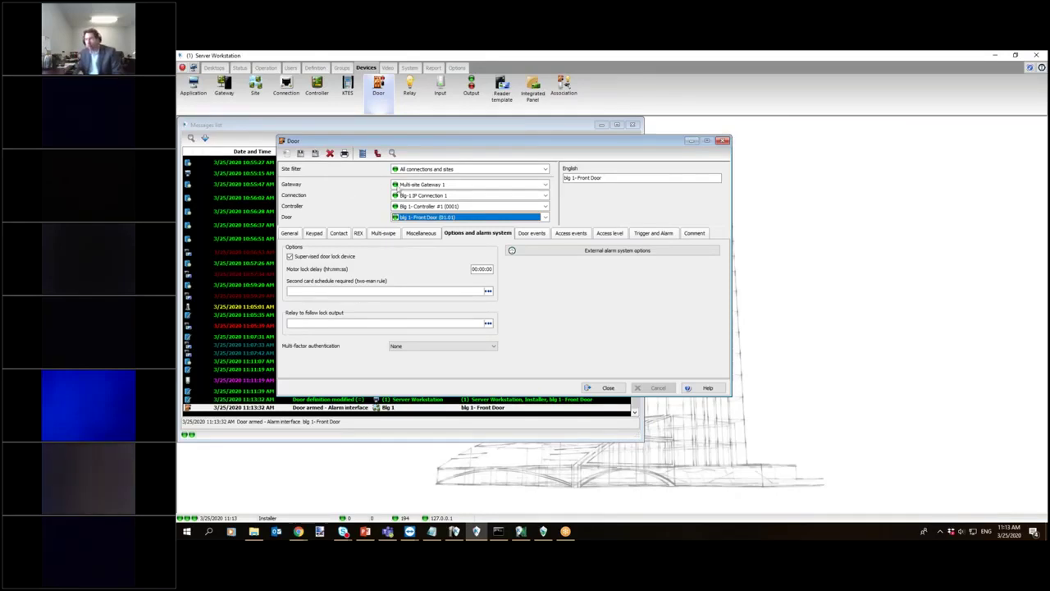
pyautogui.click(604, 388)
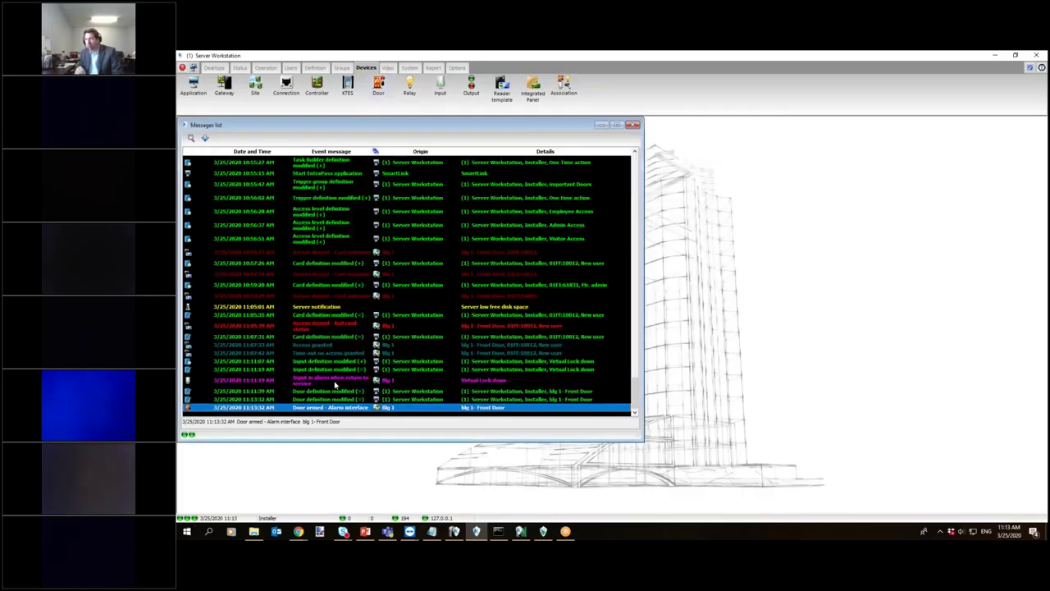
# Check the Virtual Lock down alarm event, the input's status in the input operations, and the front door events.
pyautogui.click(333, 382)
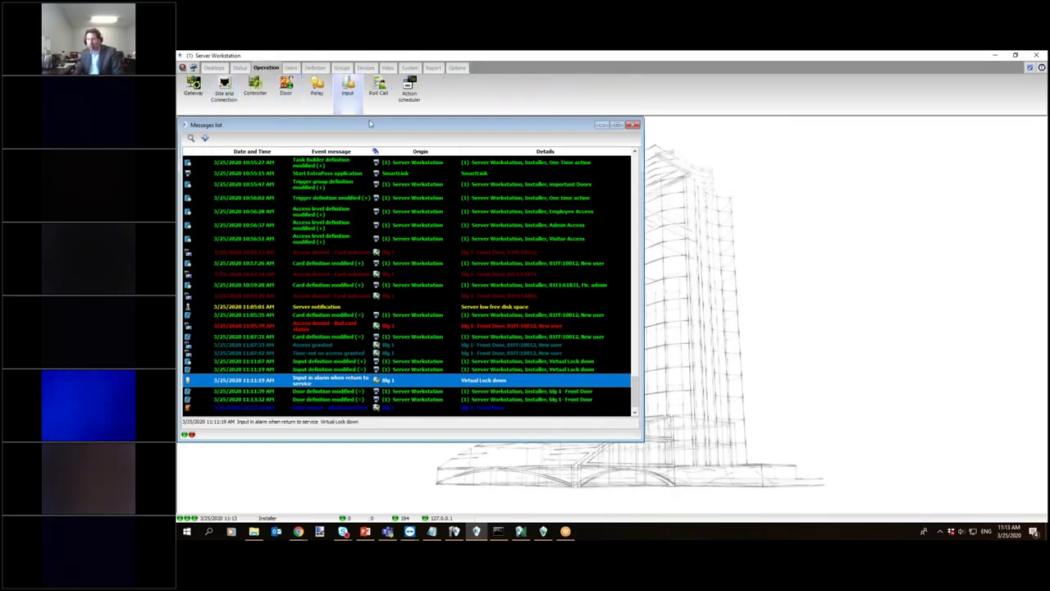
pyautogui.click(347, 86)
pyautogui.click(501, 285)
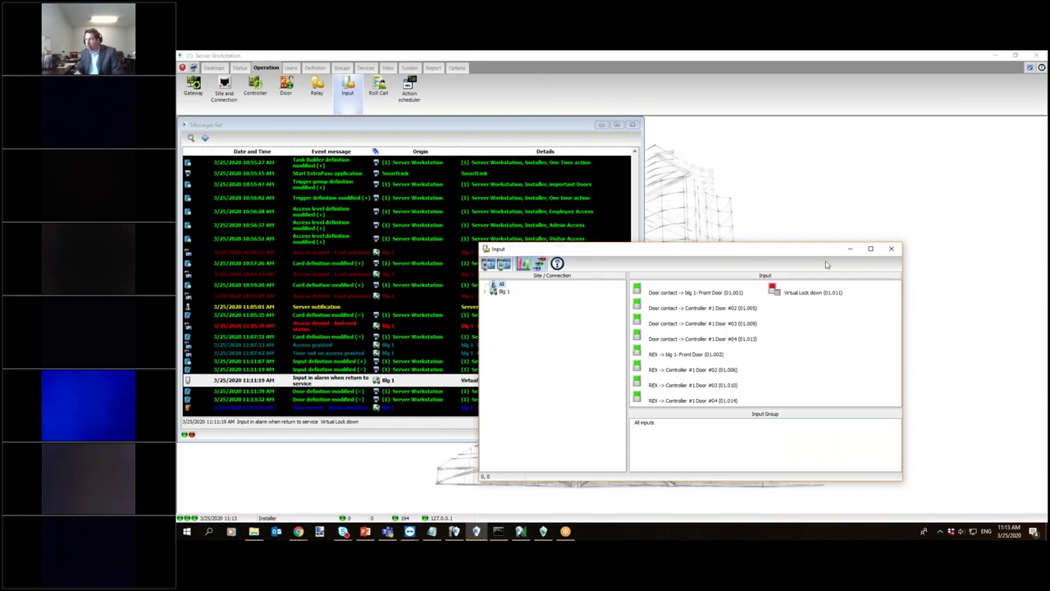
pyautogui.moveTo(673, 248); pyautogui.dragTo(727, 142)
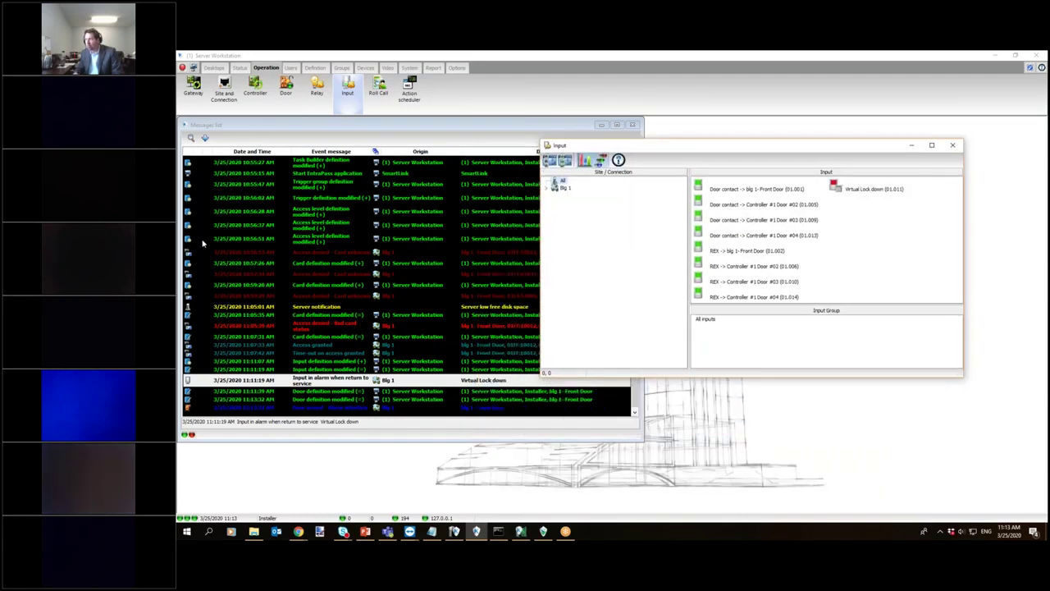
pyautogui.click(204, 139)
pyautogui.click(357, 408)
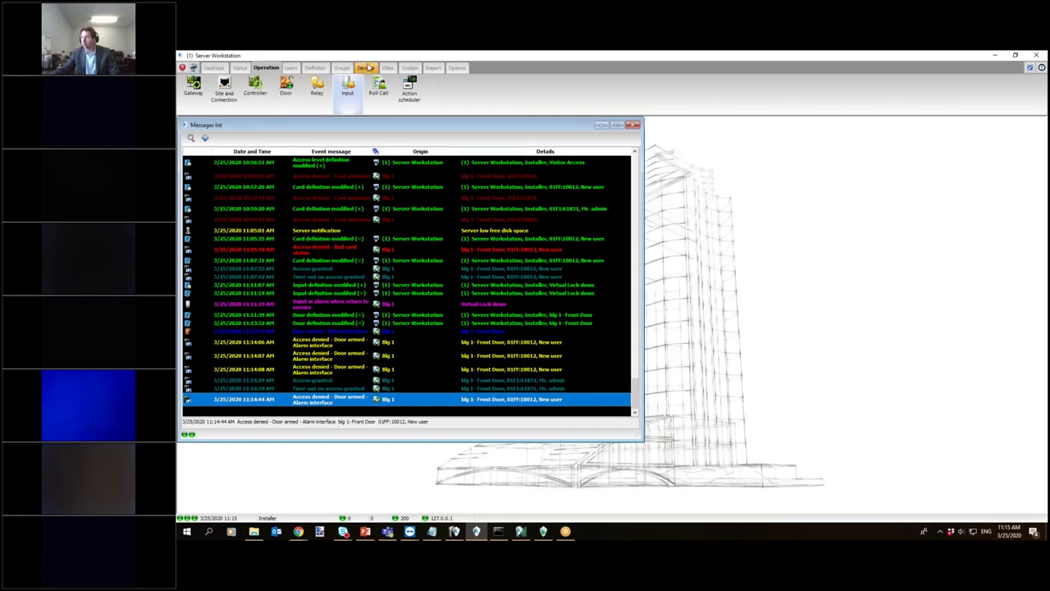
# Set the normal condition of the Virtual Lock down input on Blg 1- Controller #1 to Opened, then save and close its definition.
pyautogui.click(367, 68)
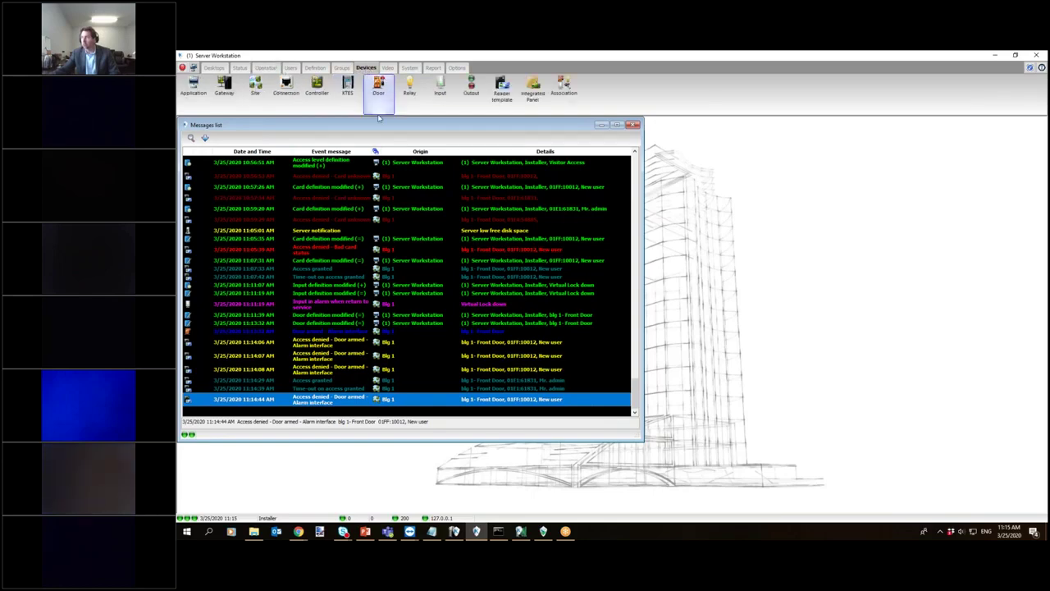
pyautogui.click(440, 88)
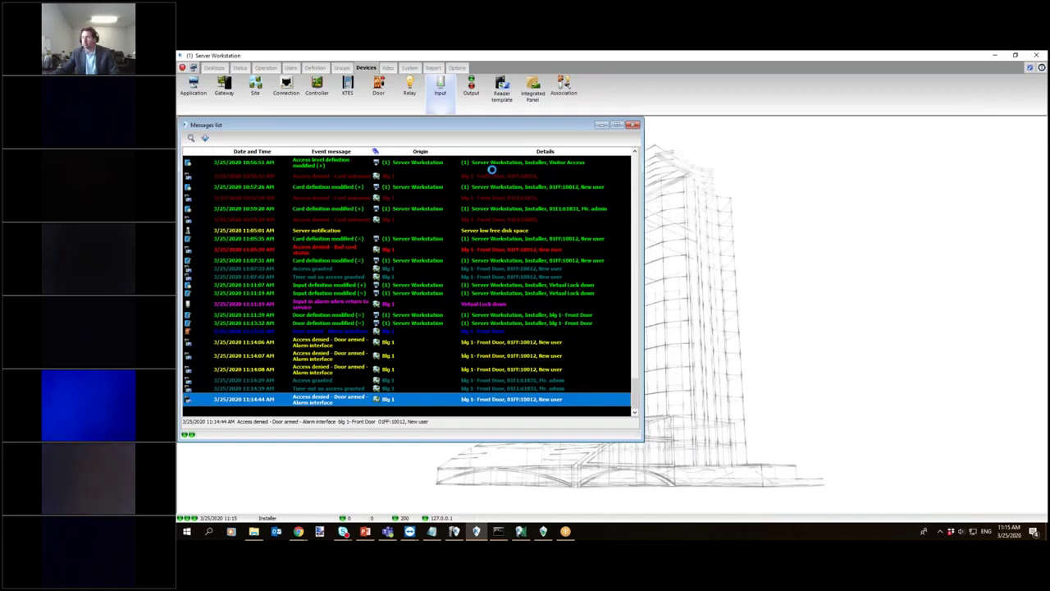
pyautogui.click(404, 177)
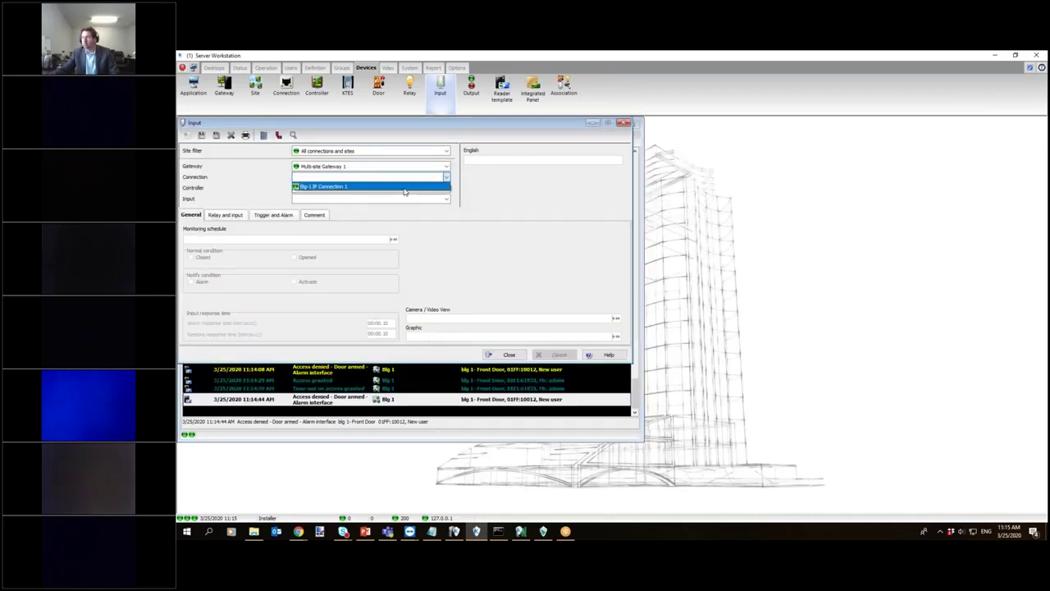
pyautogui.click(404, 187)
pyautogui.click(403, 188)
pyautogui.click(402, 199)
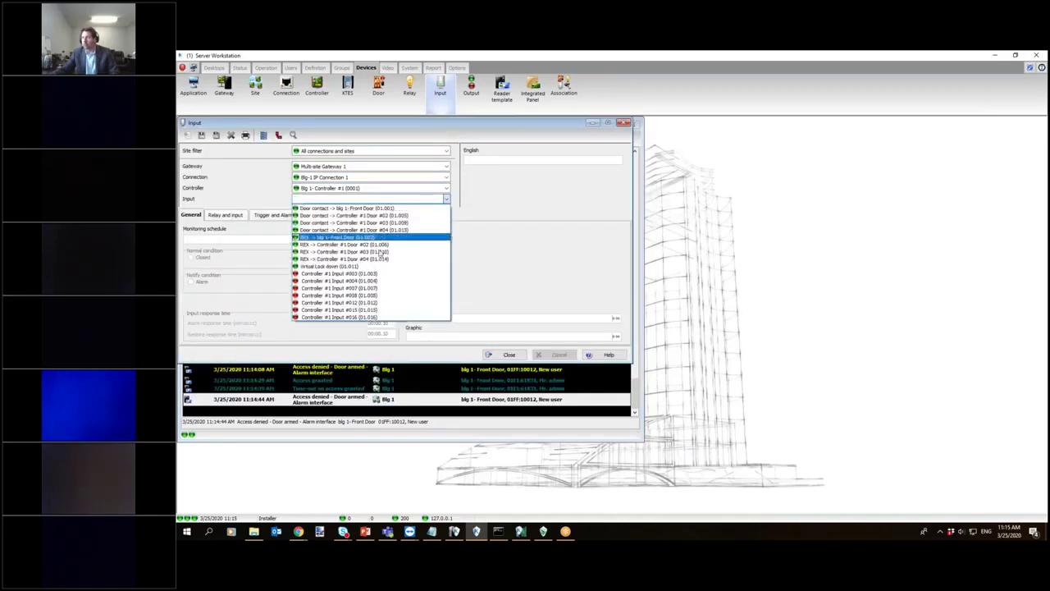
pyautogui.click(368, 266)
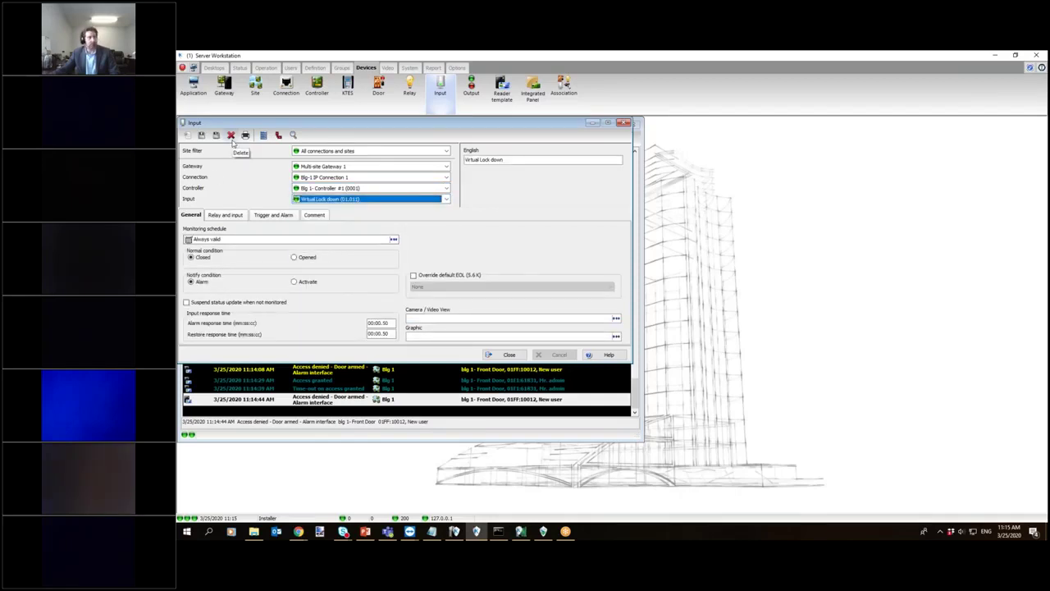
pyautogui.click(295, 259)
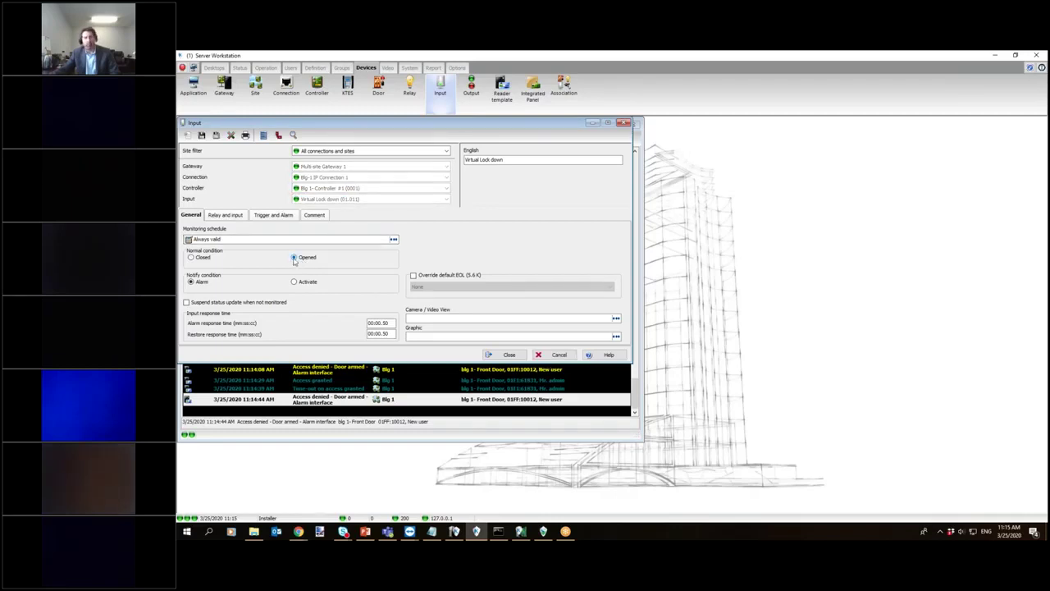
pyautogui.click(202, 137)
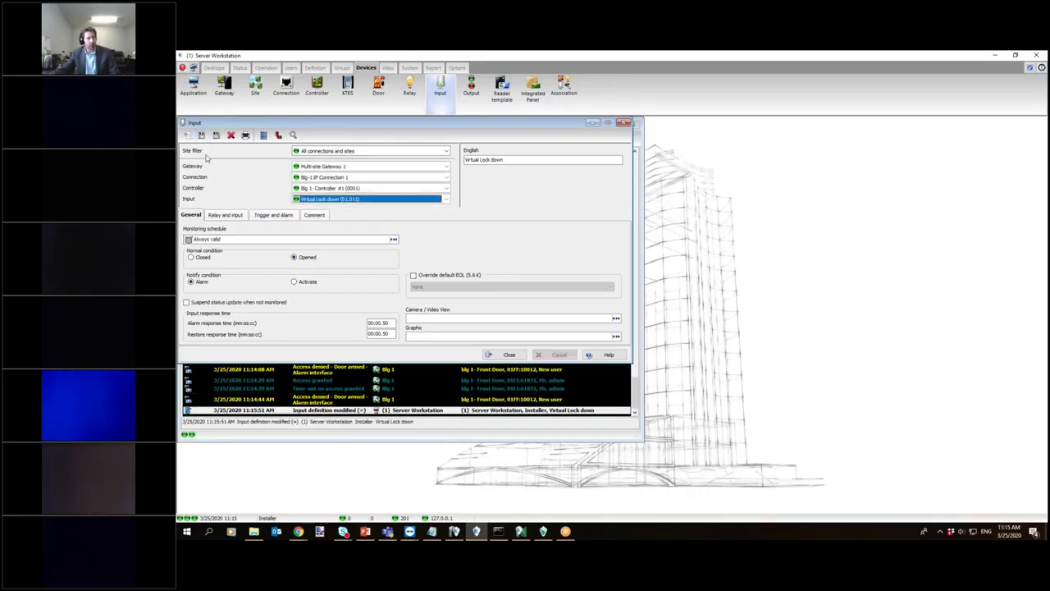
pyautogui.click(494, 358)
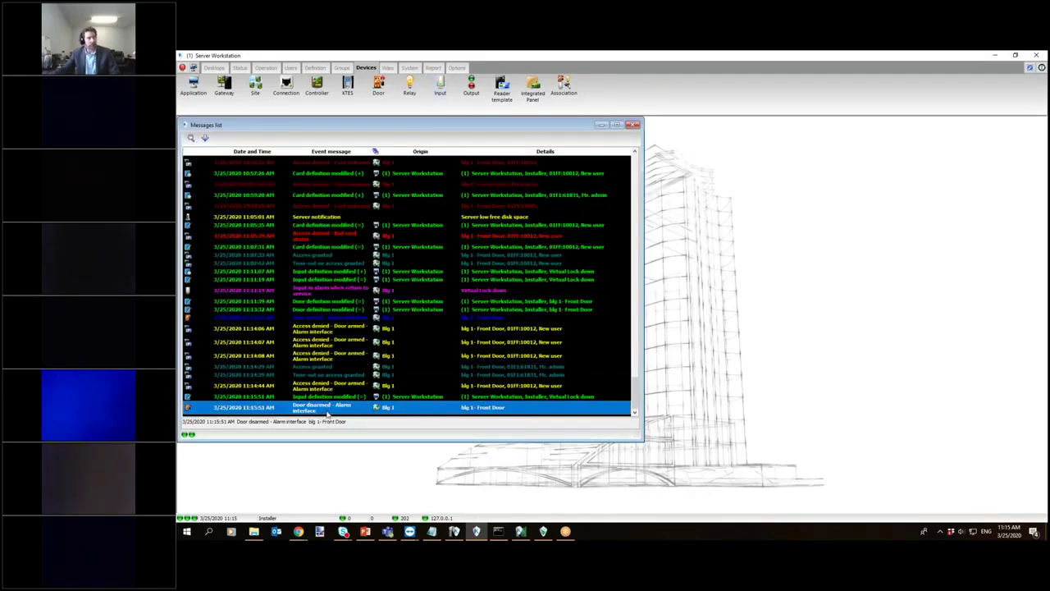
# Display the Blg 1 doors in the door operations, select blg 1- Front Door, and check its status alongside the event messages.
pyautogui.click(265, 67)
pyautogui.click(285, 89)
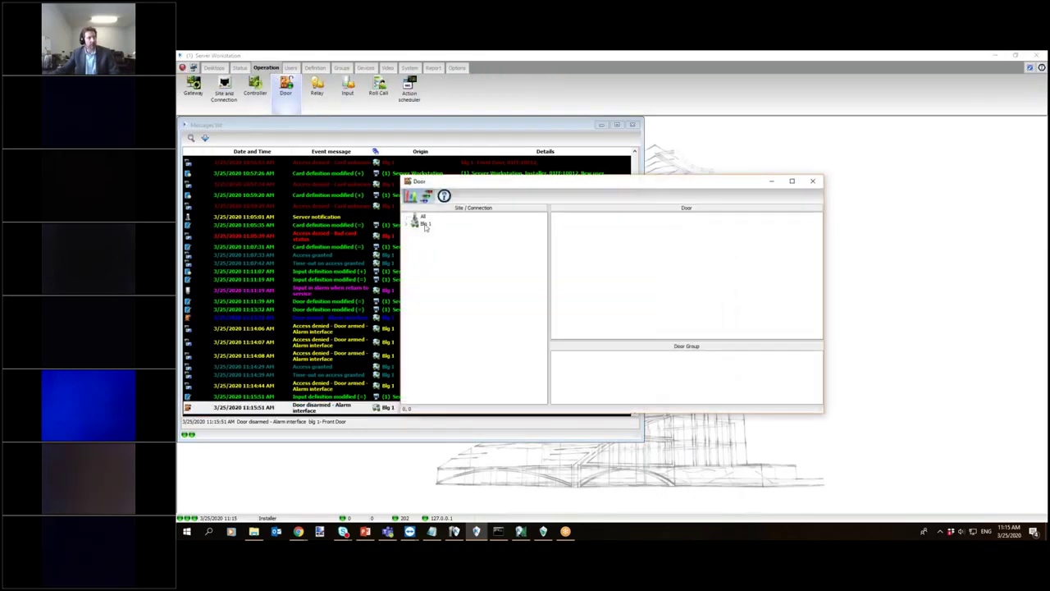
pyautogui.click(425, 224)
pyautogui.click(599, 226)
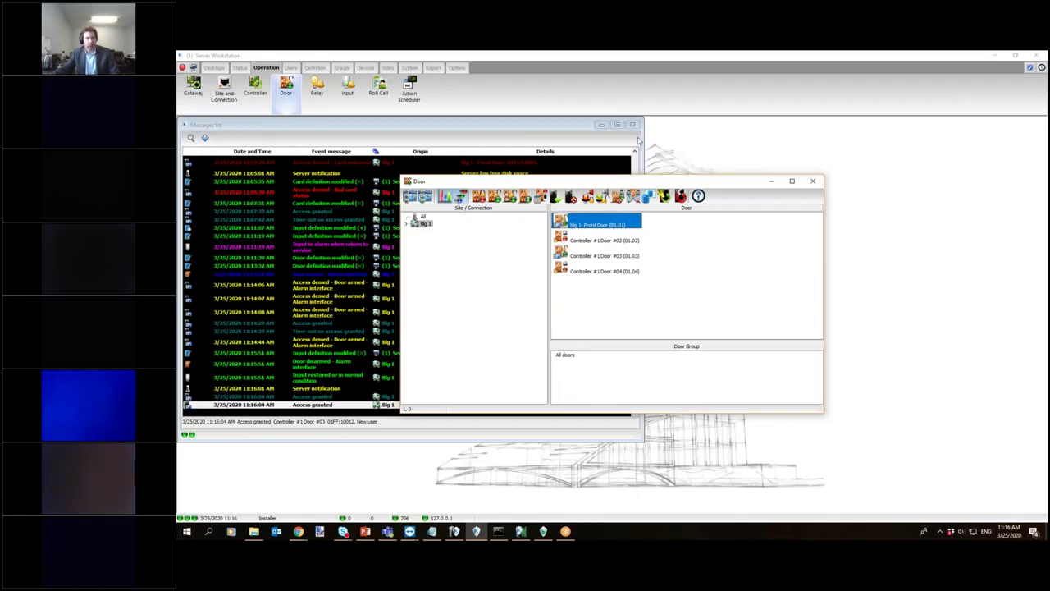
pyautogui.moveTo(642, 182); pyautogui.dragTo(598, 101)
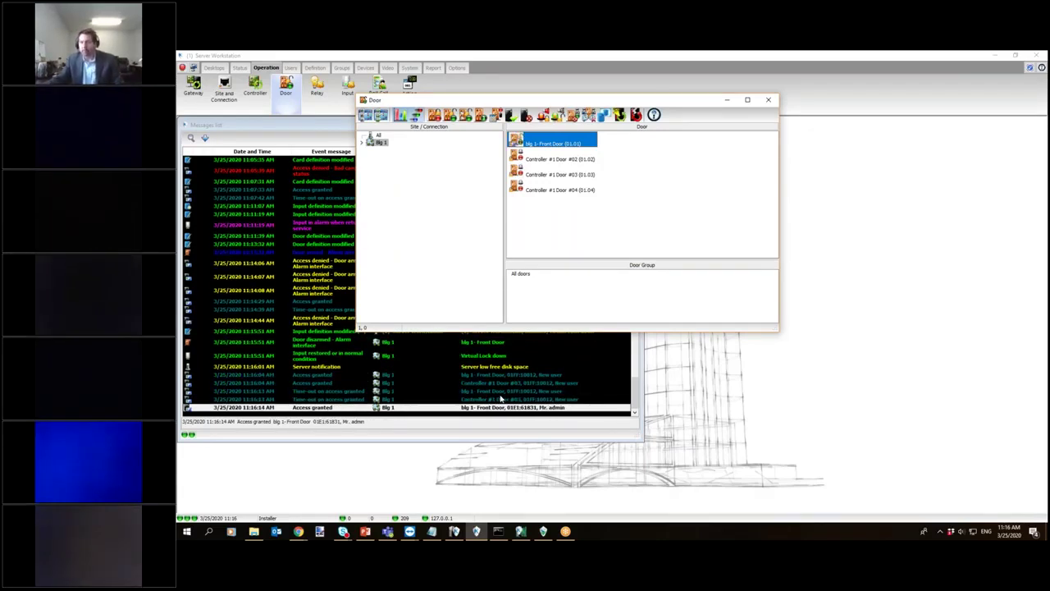
# Include Wednesday in the front door's Door- Mon To Fri 8am to 5pm unlock schedule, then save the schedule and door definition.
pyautogui.rightClick(548, 145)
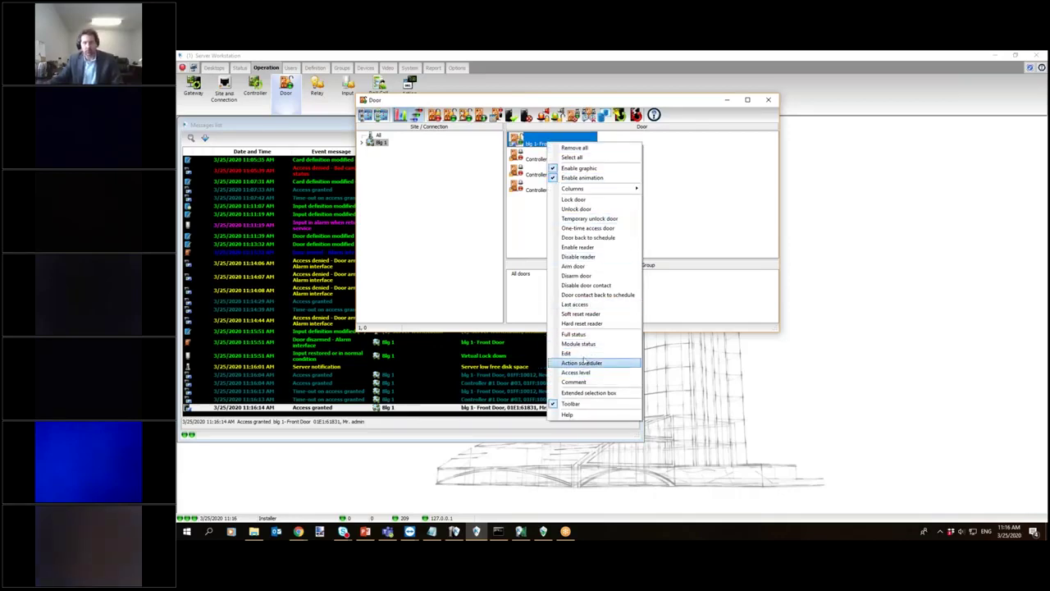
pyautogui.click(588, 353)
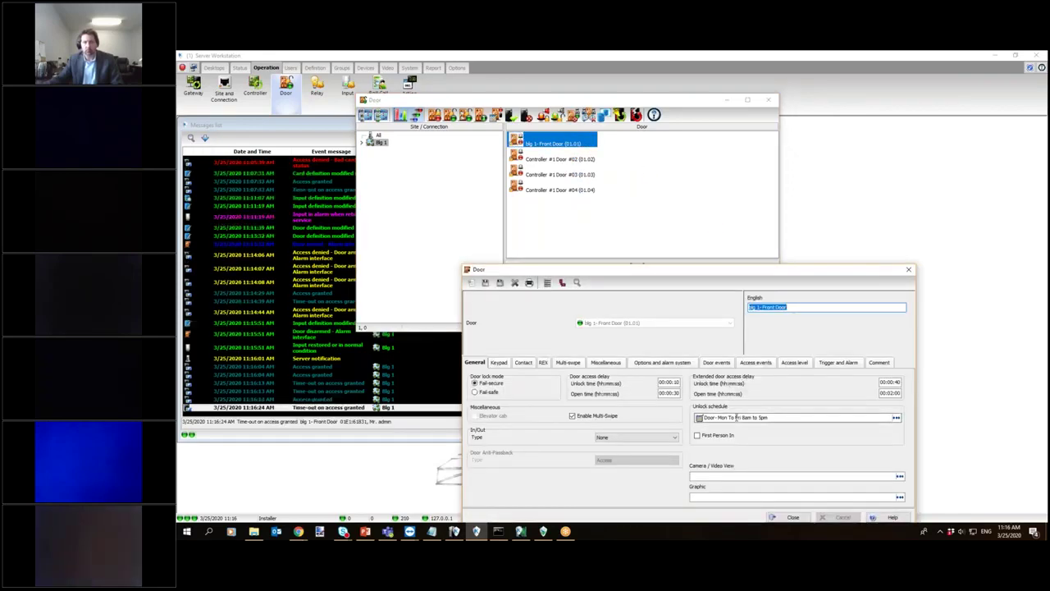
pyautogui.click(736, 418)
pyautogui.click(750, 444)
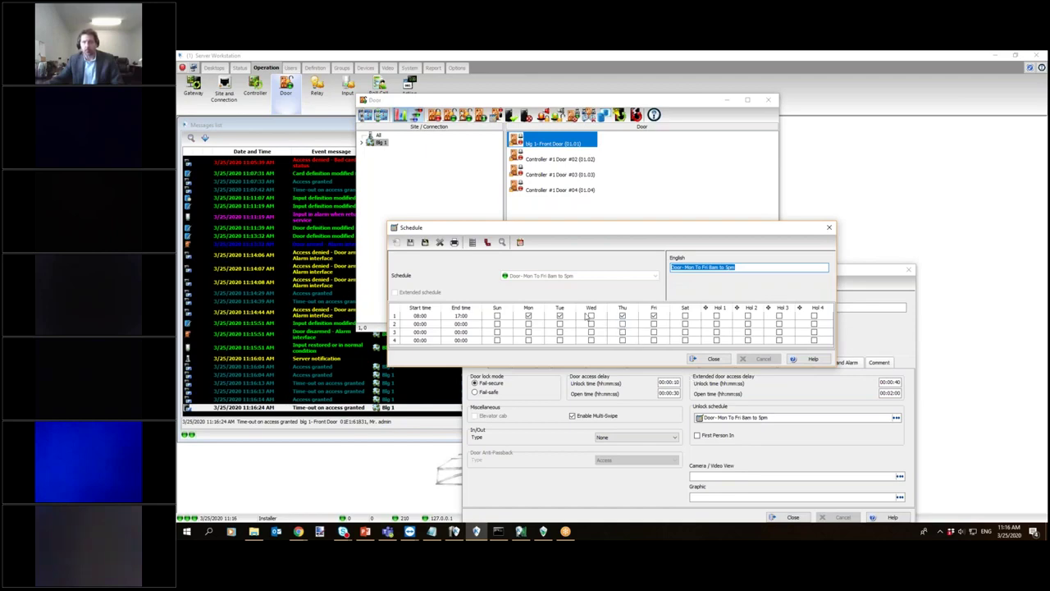
pyautogui.click(590, 319)
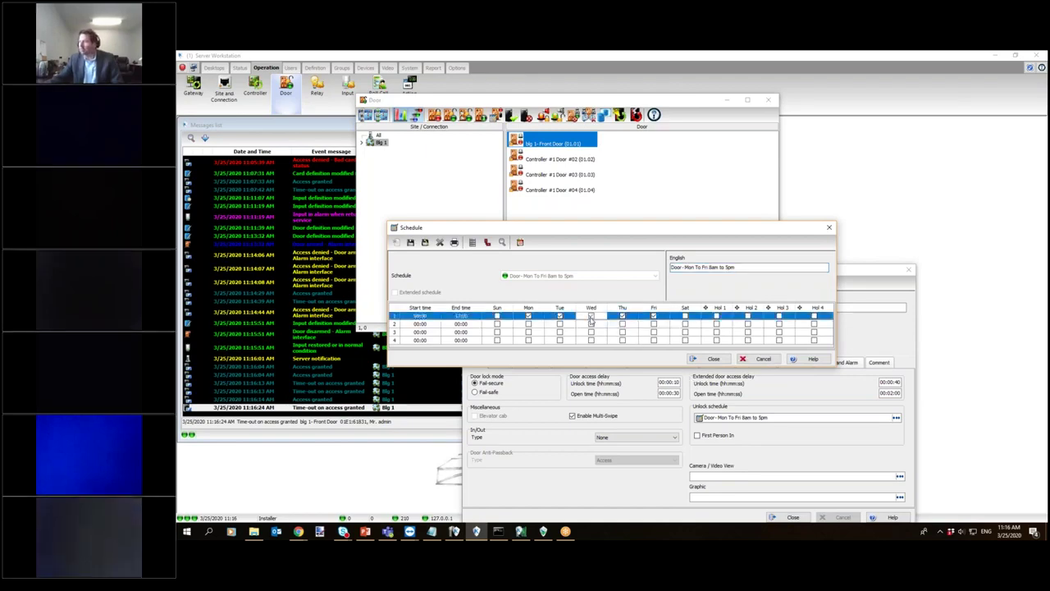
pyautogui.click(591, 317)
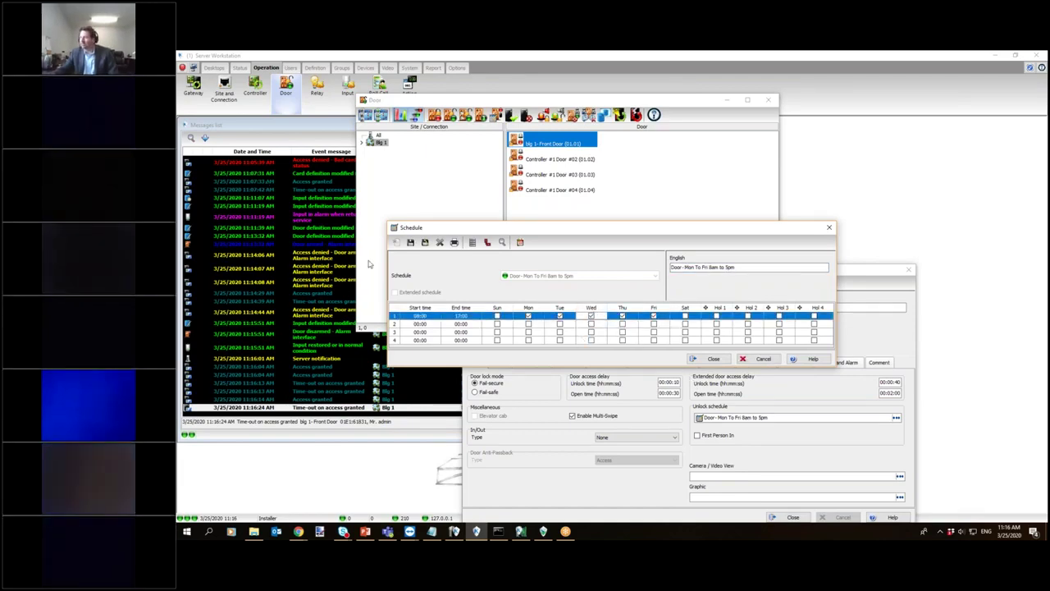
pyautogui.click(411, 243)
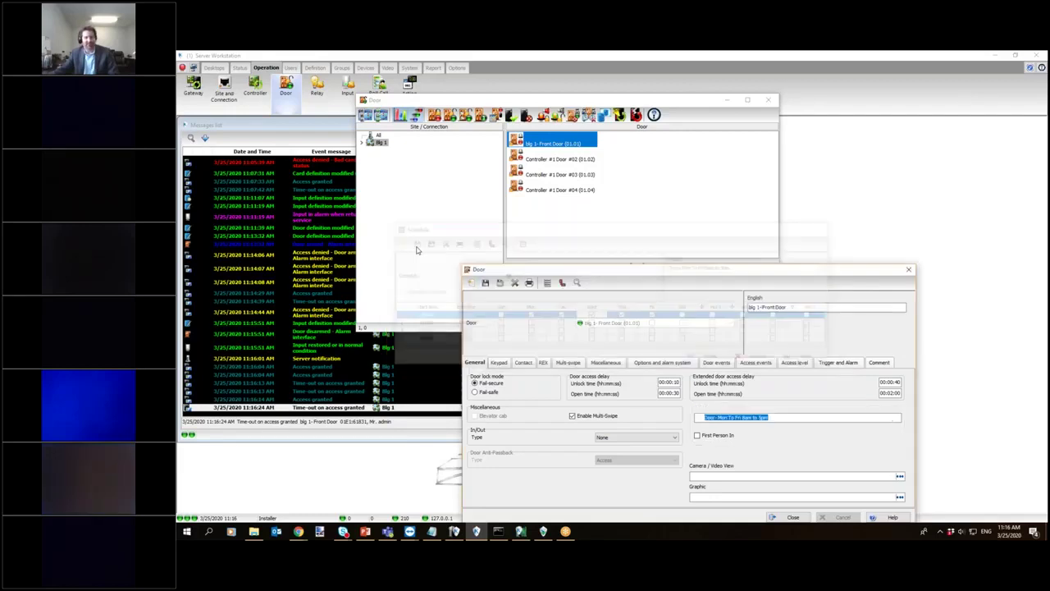
pyautogui.click(485, 282)
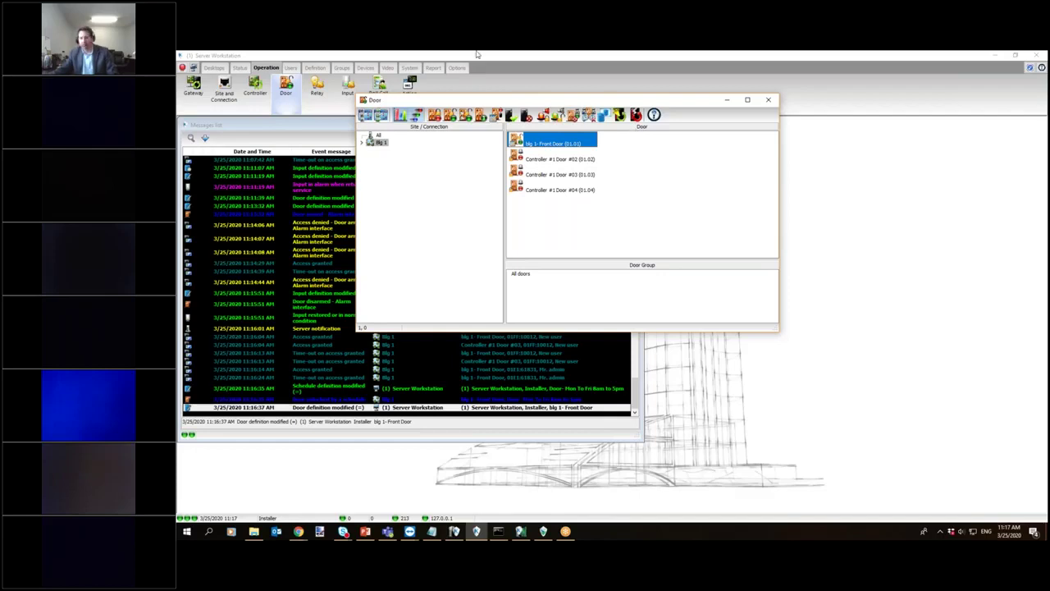
# In the external alarm system options of Controller #1 Door #02, assign Virtual Lock down as the external alarm system panel status.
pyautogui.click(366, 69)
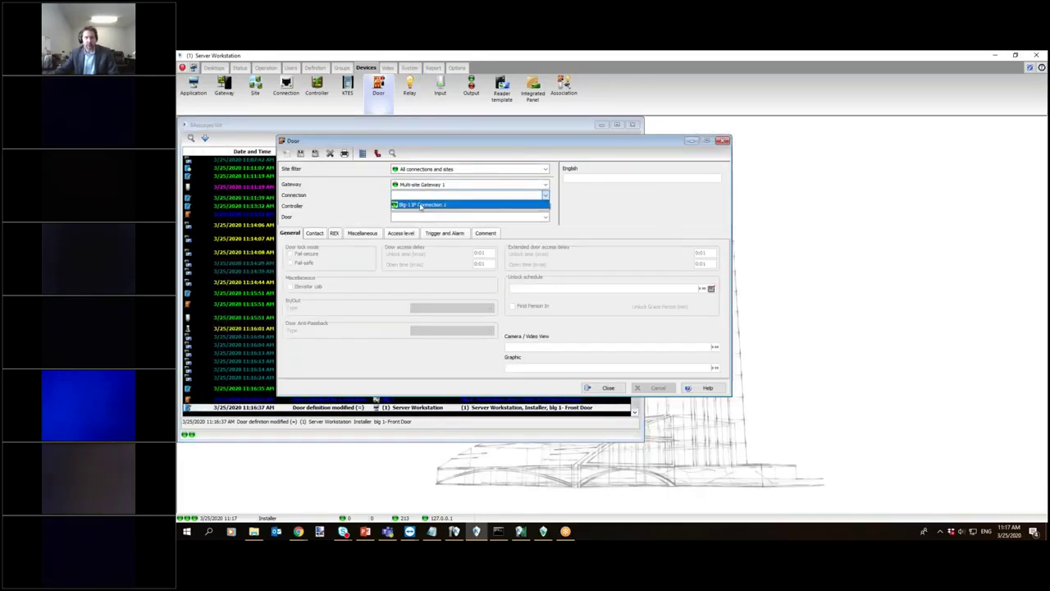
pyautogui.click(421, 206)
pyautogui.click(418, 206)
pyautogui.click(419, 214)
pyautogui.click(423, 217)
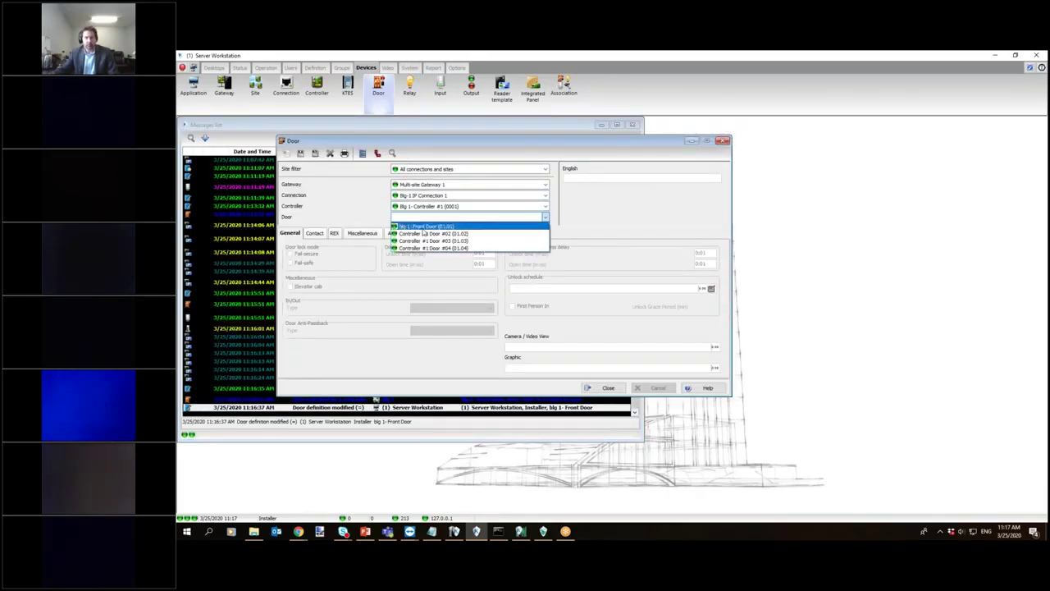
pyautogui.click(429, 223)
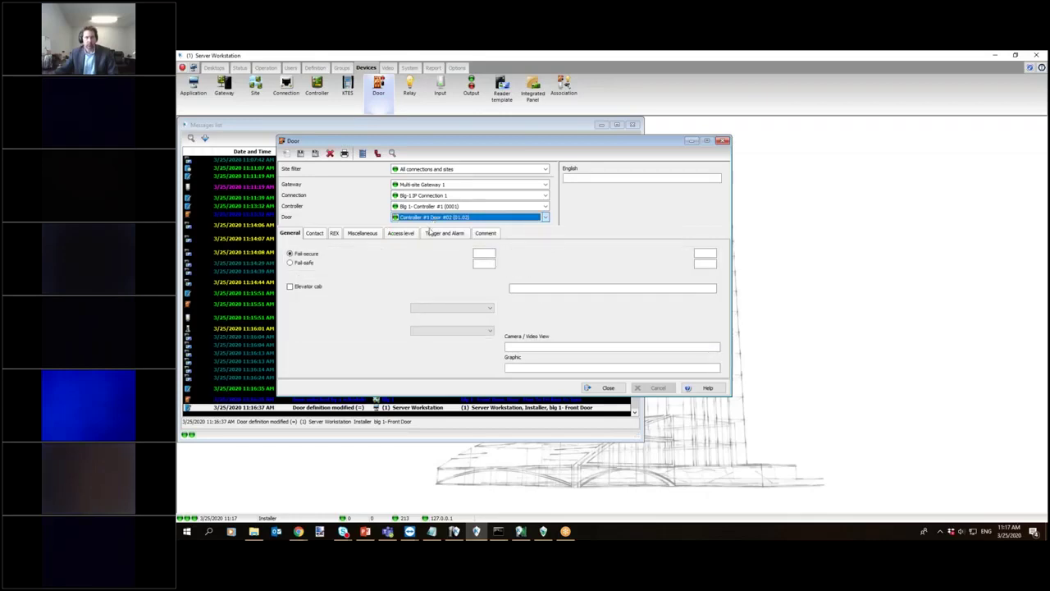
pyautogui.click(443, 233)
pyautogui.click(589, 253)
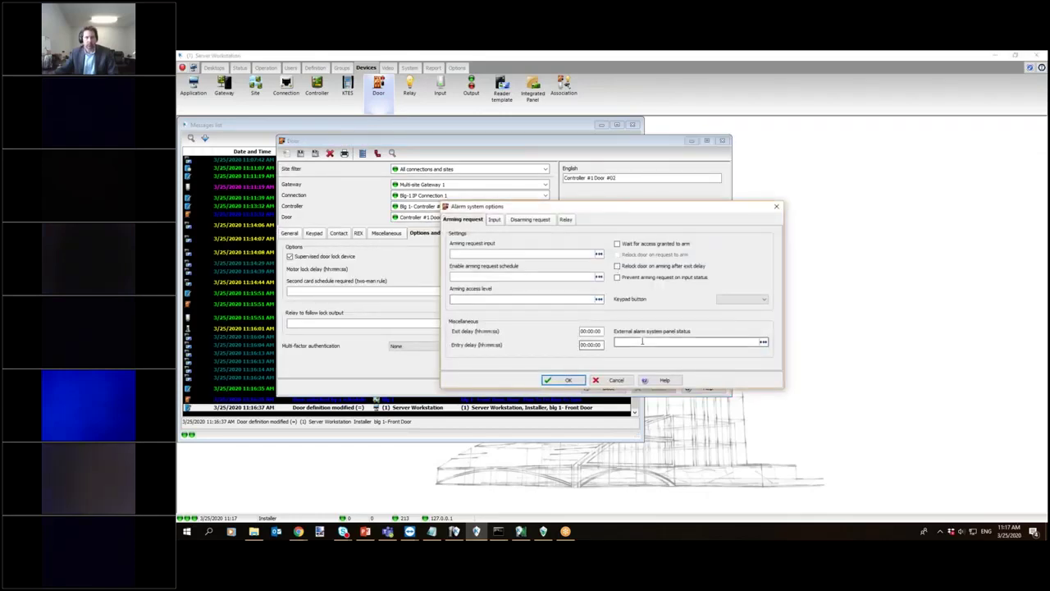
pyautogui.click(763, 342)
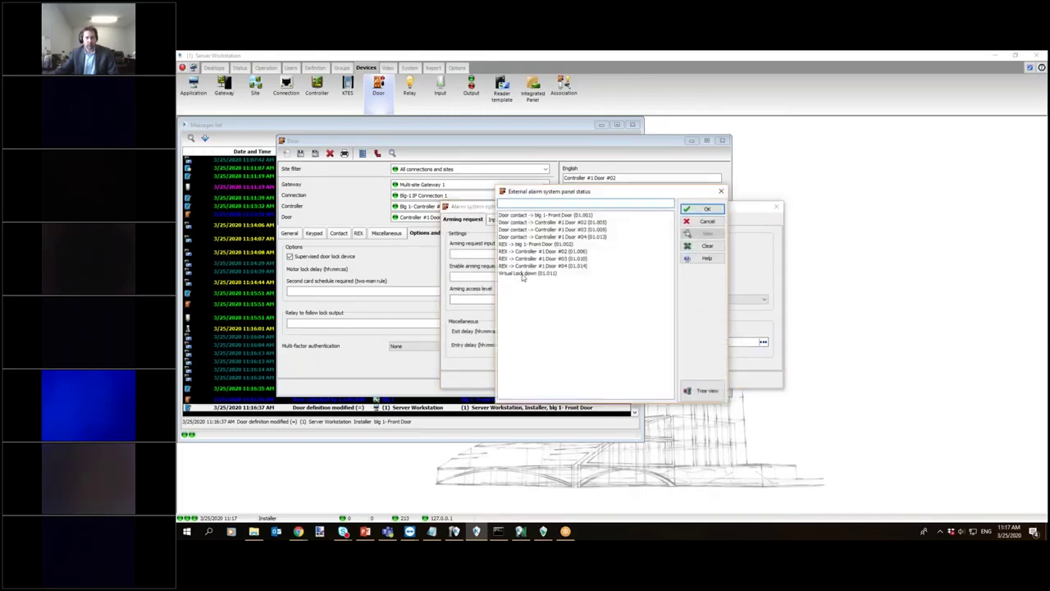
pyautogui.click(522, 273)
pyautogui.doubleClick(523, 274)
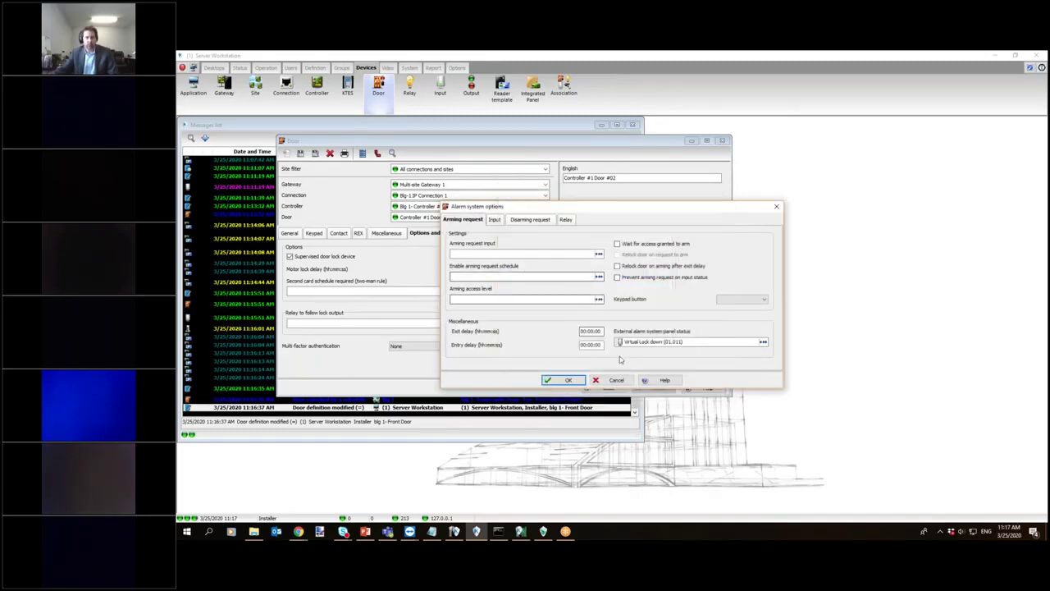
# Review Door #02's arming and disarming request settings and the access levels available for postponing or disarming.
pyautogui.click(530, 219)
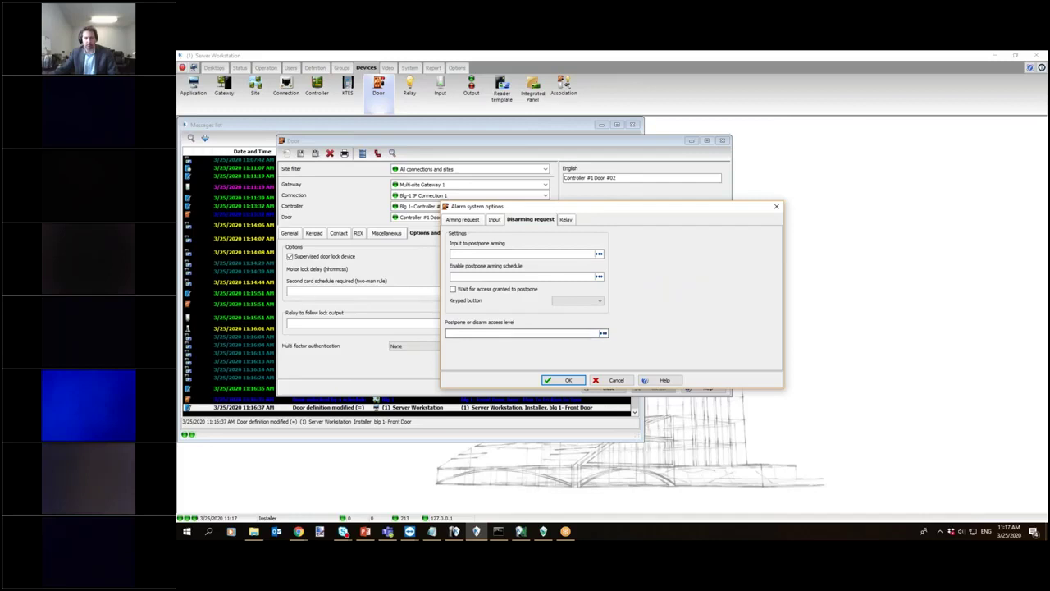
pyautogui.click(603, 333)
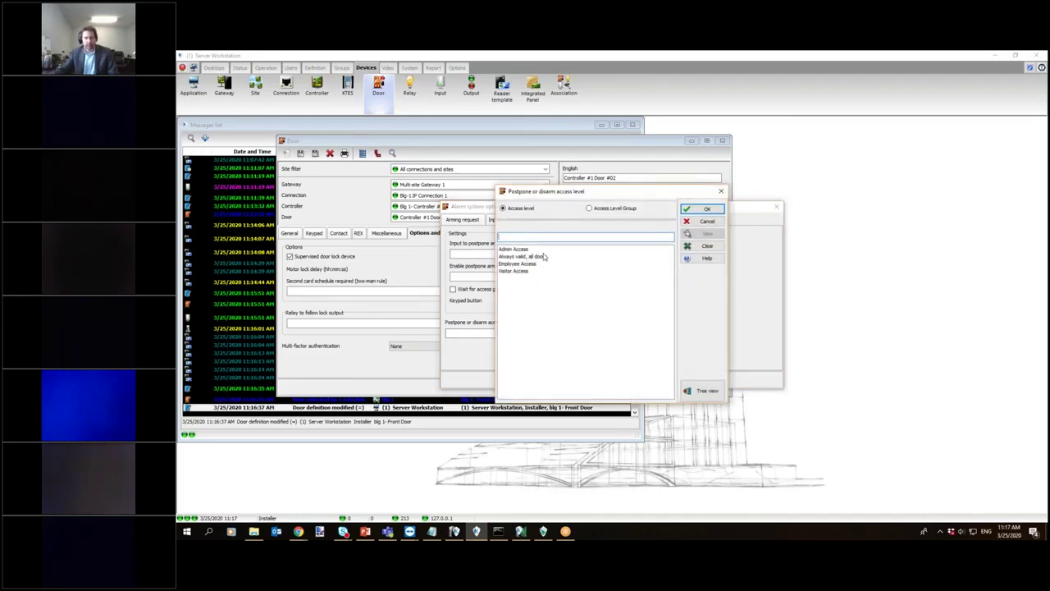
pyautogui.click(706, 211)
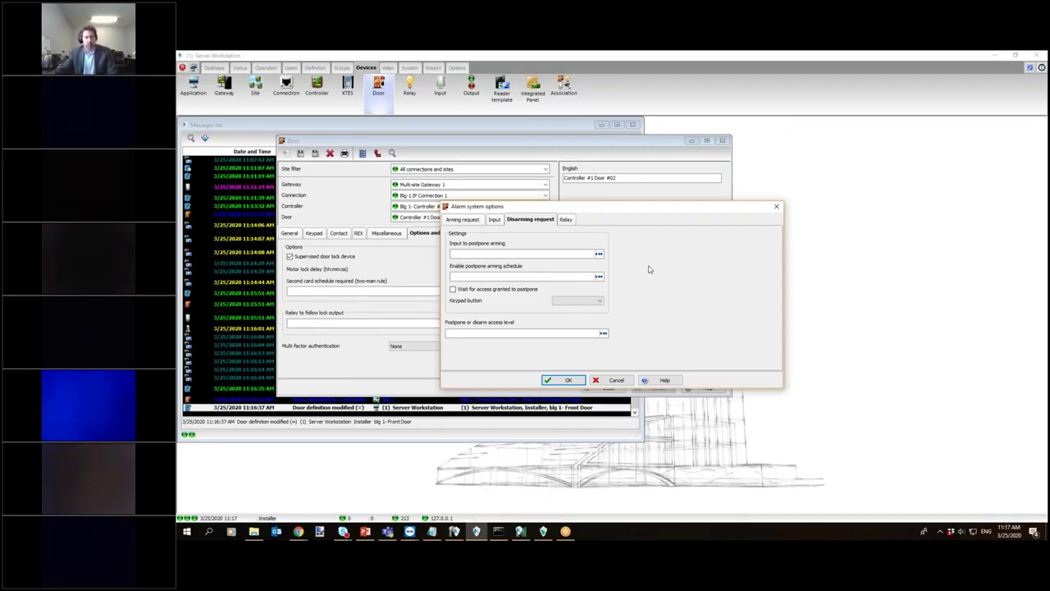
pyautogui.click(462, 220)
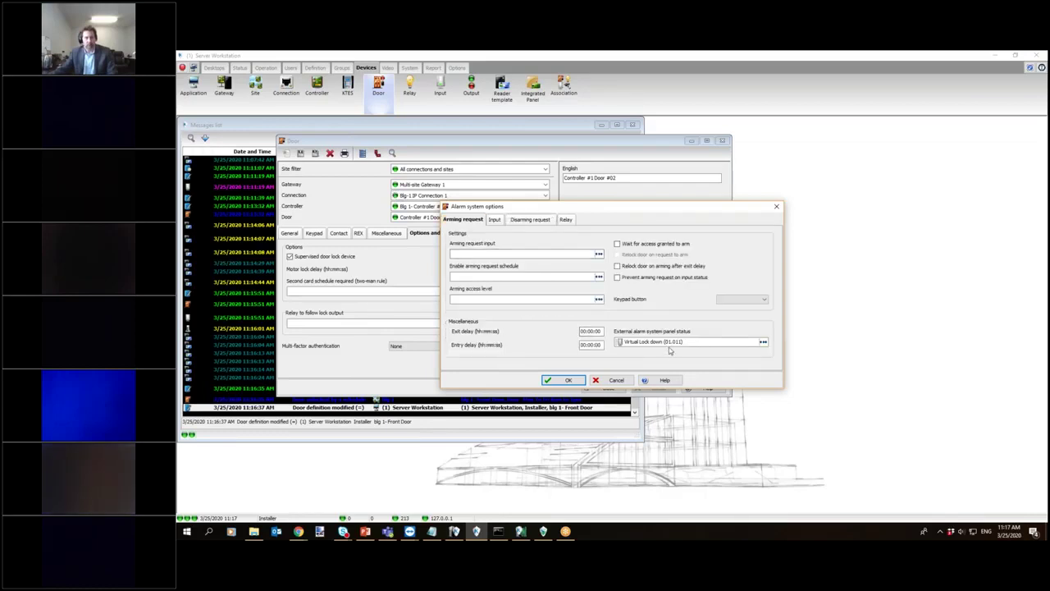
pyautogui.click(530, 219)
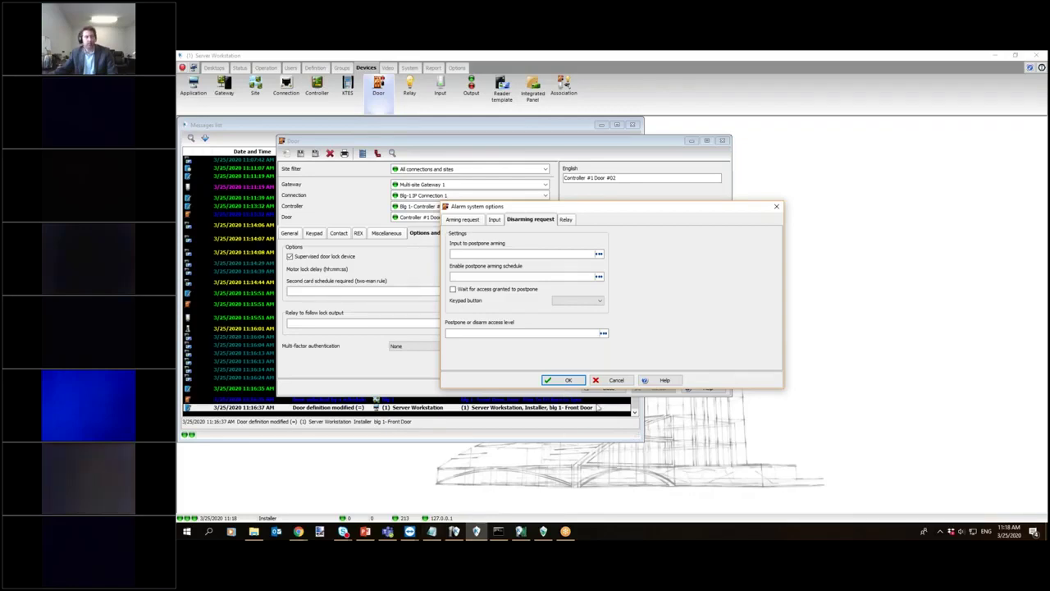
# Accept the alarm system options for Door #02, then save and close its door definition.
pyautogui.click(576, 382)
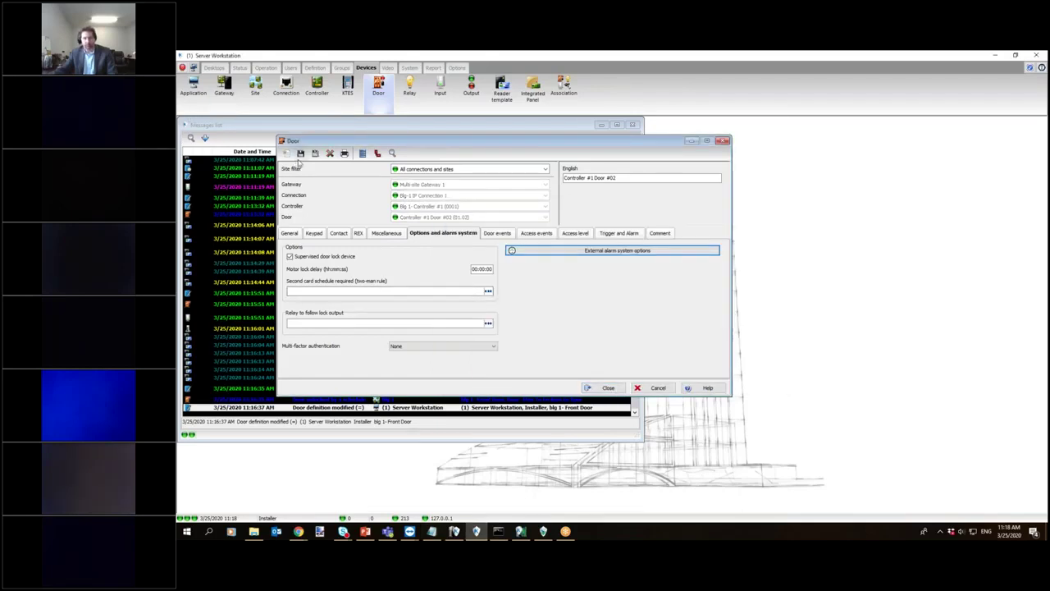
pyautogui.click(300, 153)
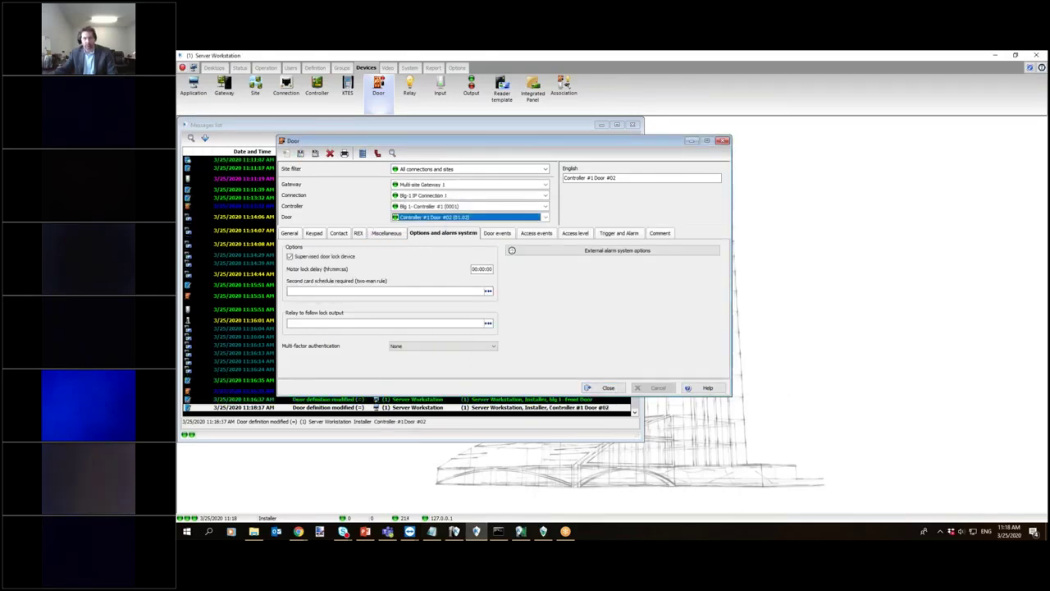
pyautogui.click(604, 388)
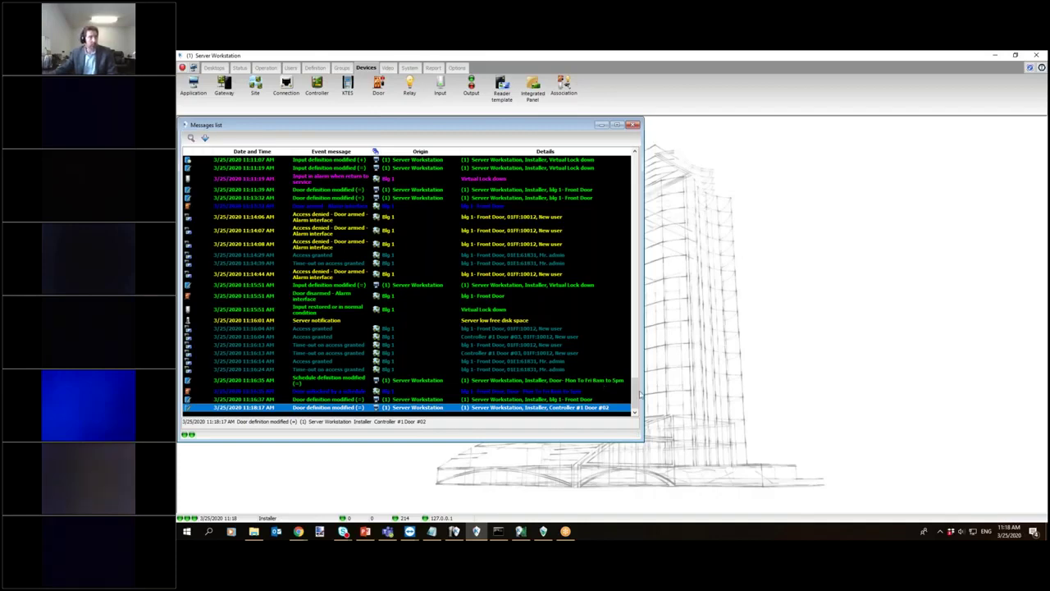
# Open the existing One Time action task in the Task Builder and examine its command text.
pyautogui.click(316, 68)
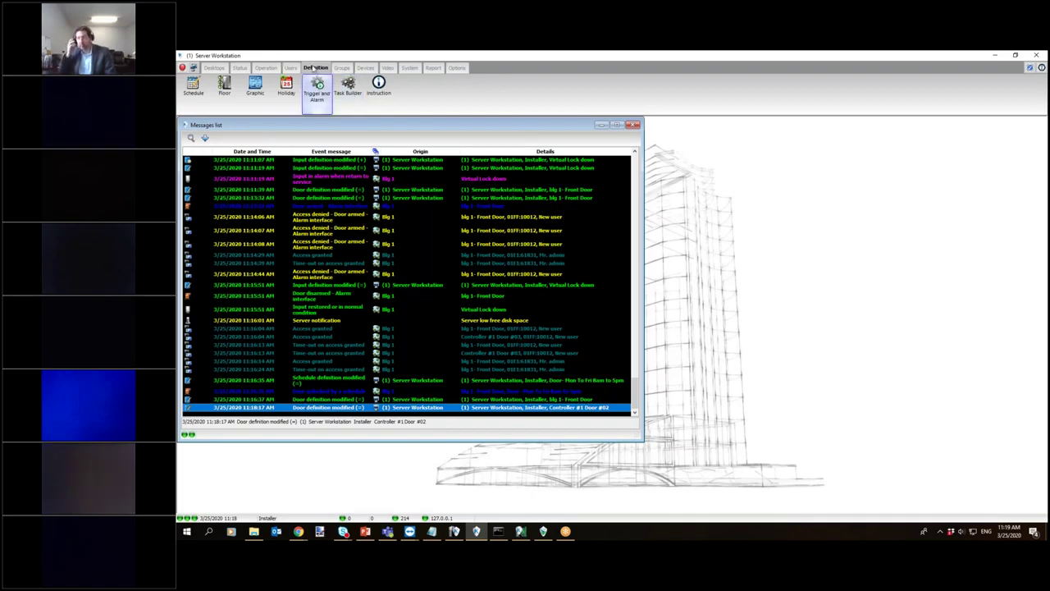
pyautogui.click(351, 90)
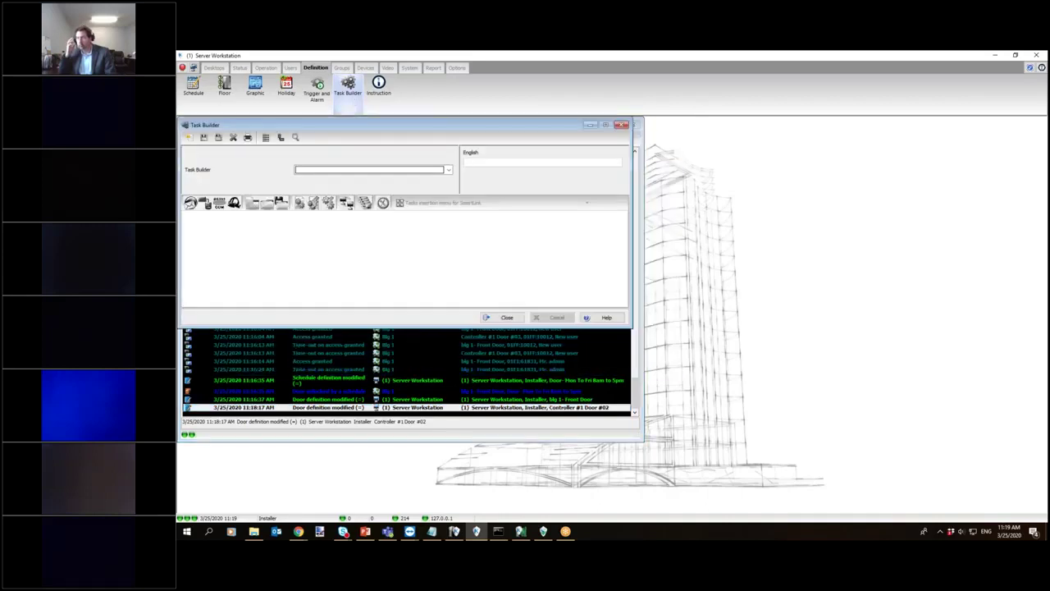
pyautogui.click(367, 174)
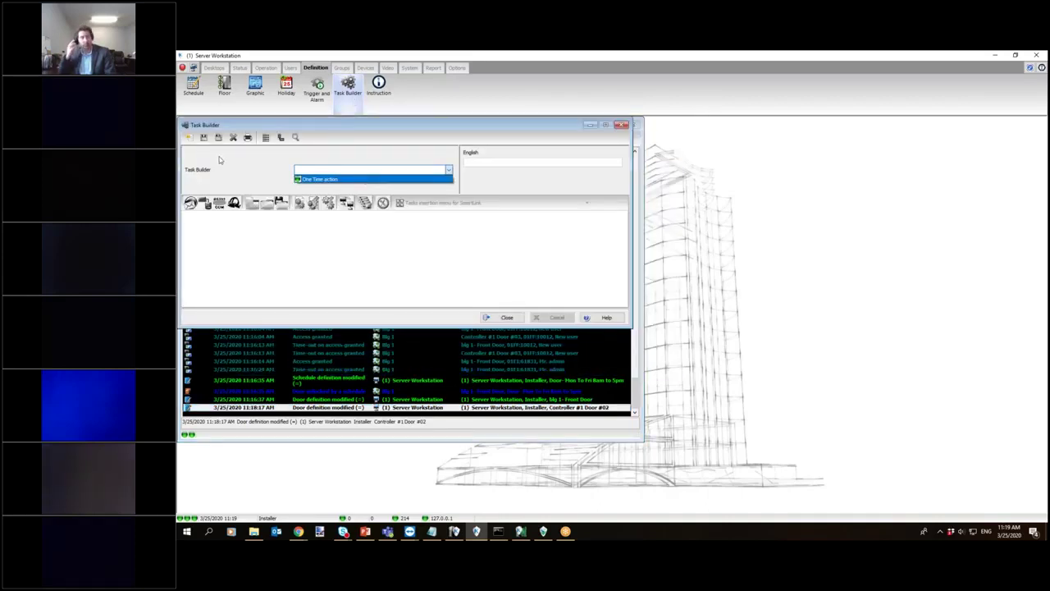
pyautogui.click(315, 182)
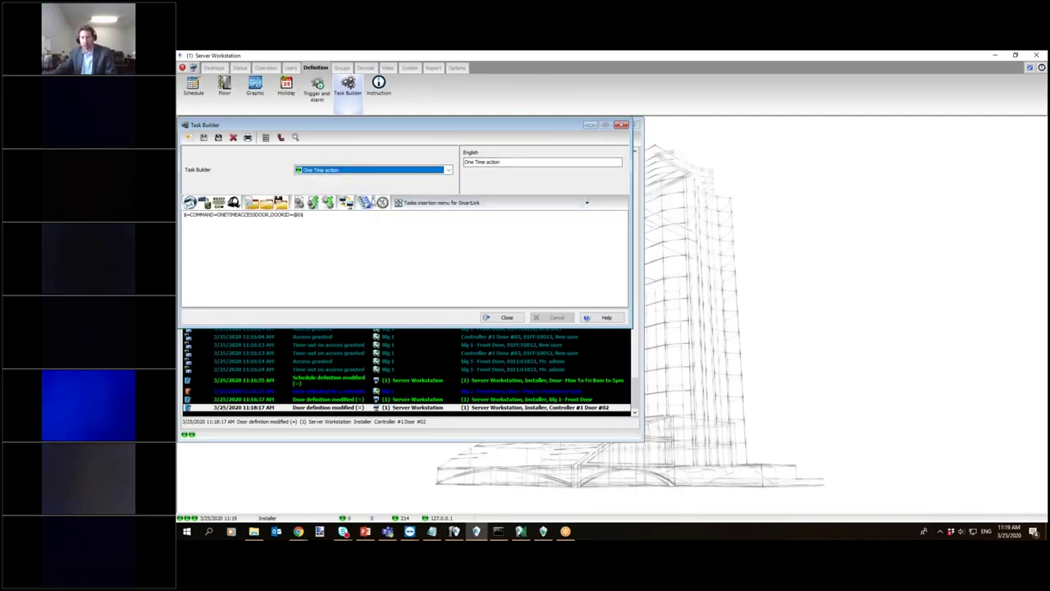
# Compose a SmartLink one-time access door command with Message value as the door variable, then close the task without saving.
pyautogui.click(383, 203)
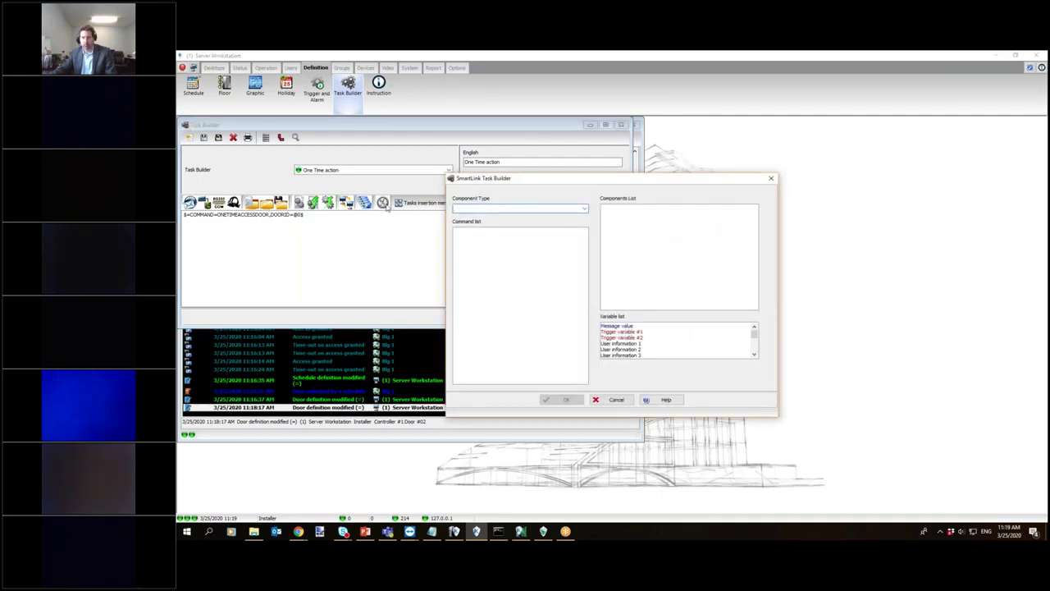
pyautogui.click(584, 208)
pyautogui.click(535, 233)
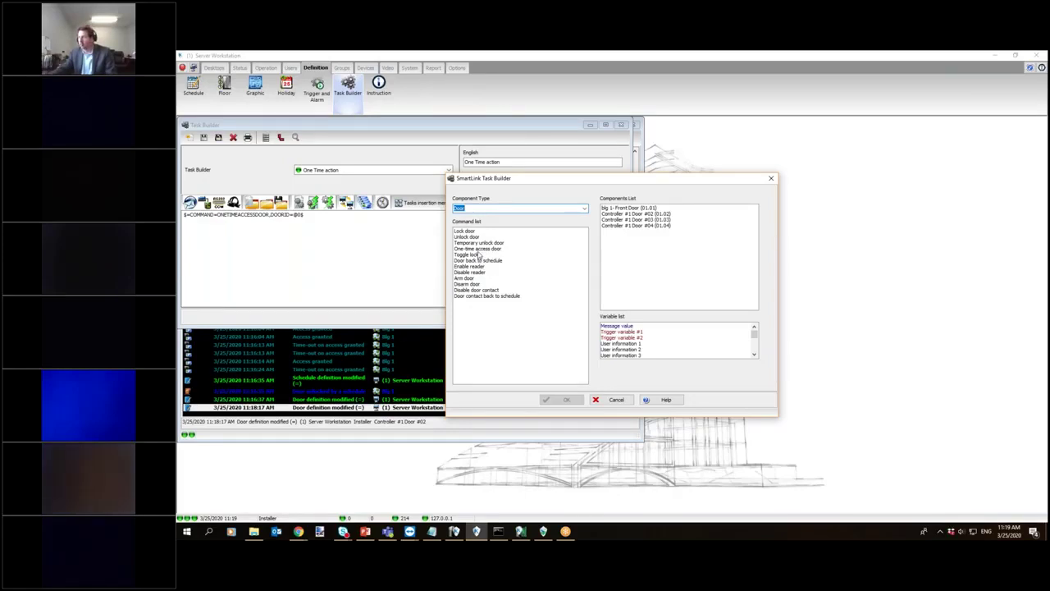
pyautogui.click(473, 248)
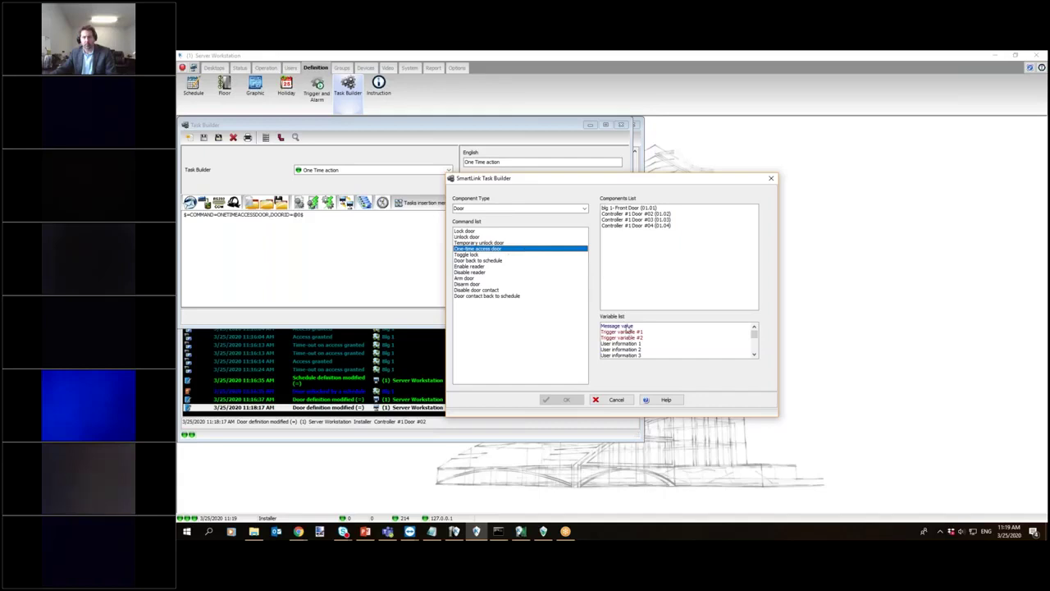
pyautogui.click(629, 209)
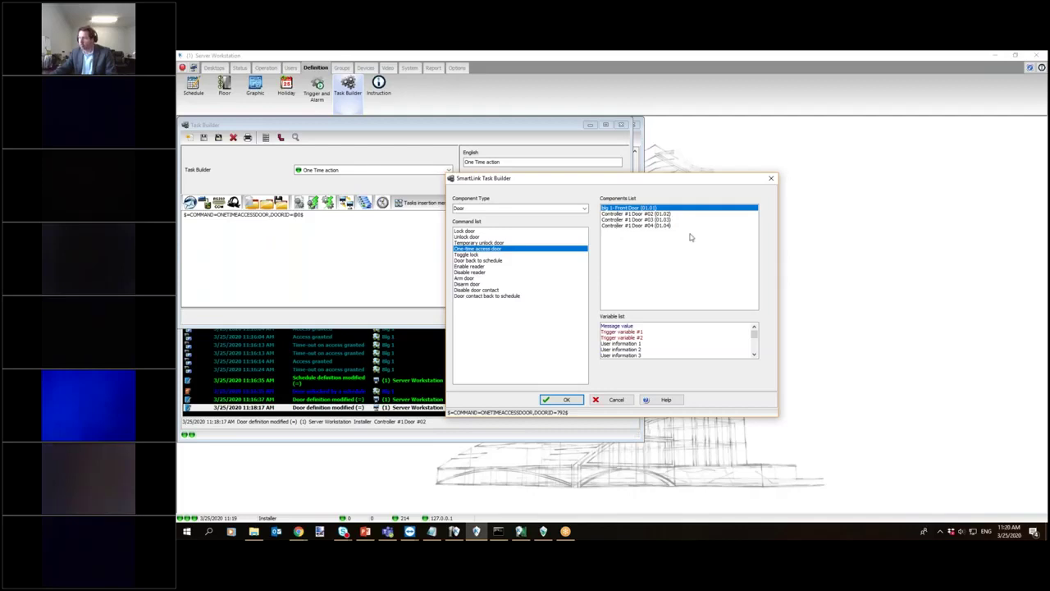
pyautogui.click(632, 328)
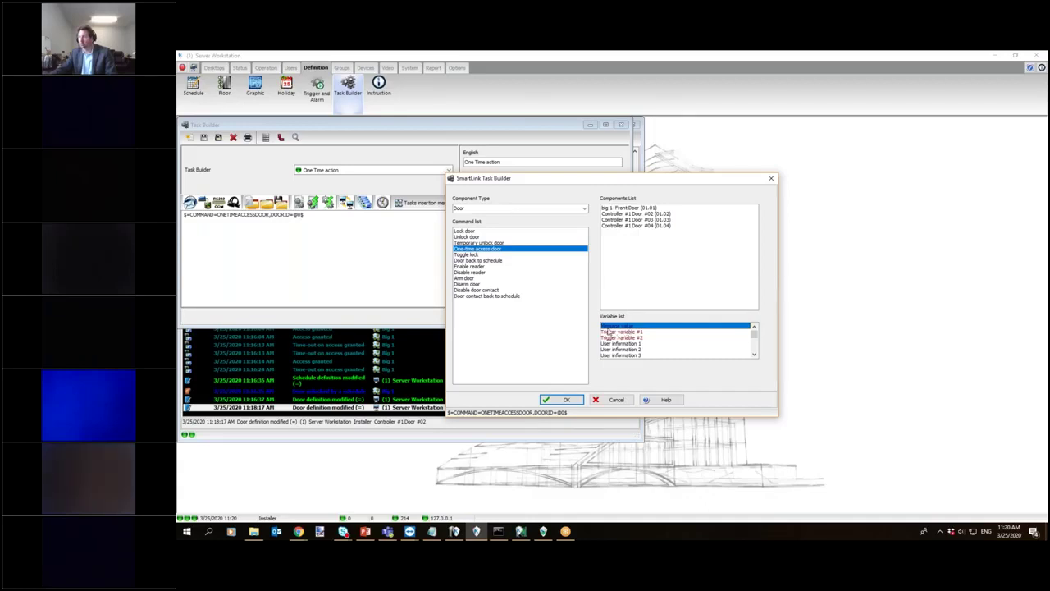
pyautogui.click(542, 398)
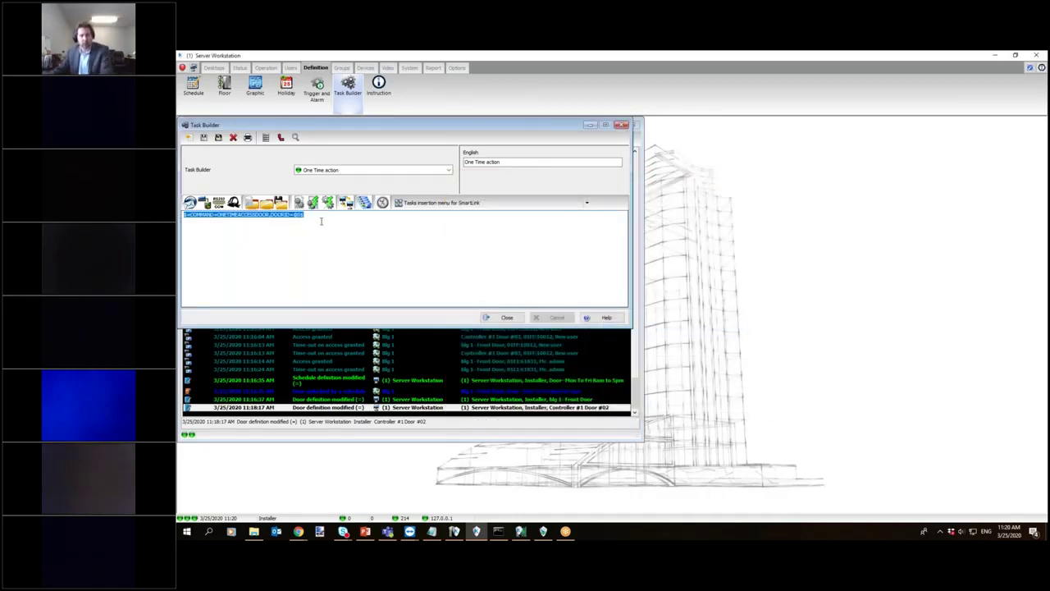
pyautogui.moveTo(304, 215); pyautogui.dragTo(184, 214)
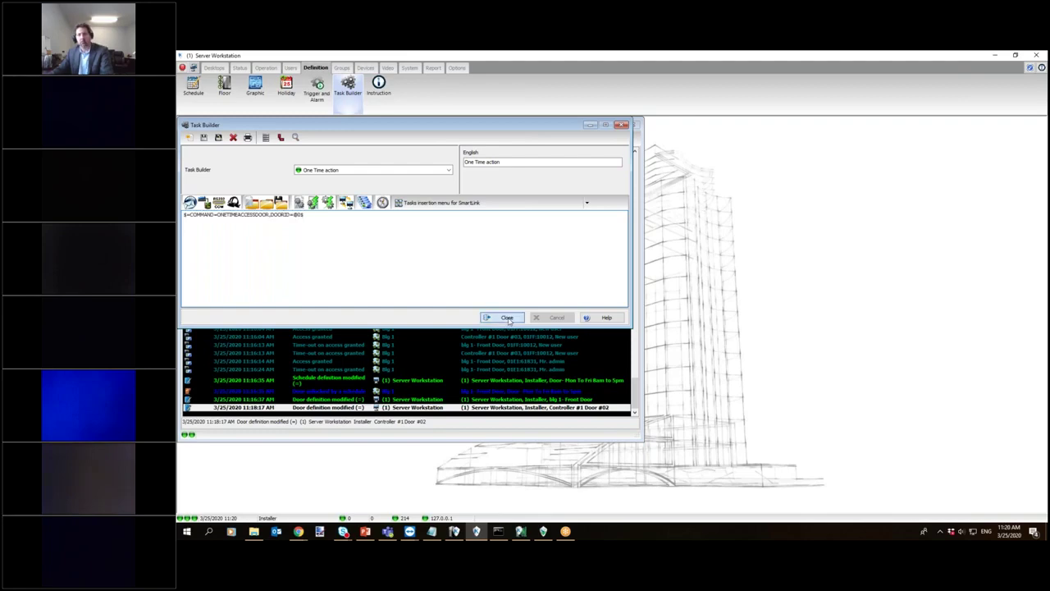
pyautogui.click(506, 318)
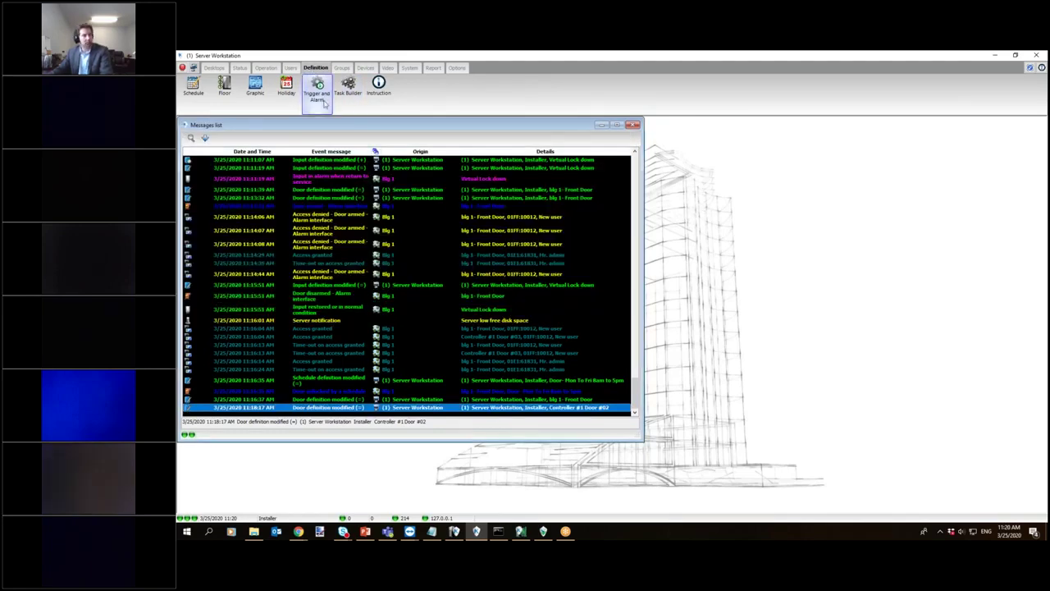
# Open the One time action event trigger and examine which doors belong to its Important Doors trigger group.
pyautogui.click(325, 103)
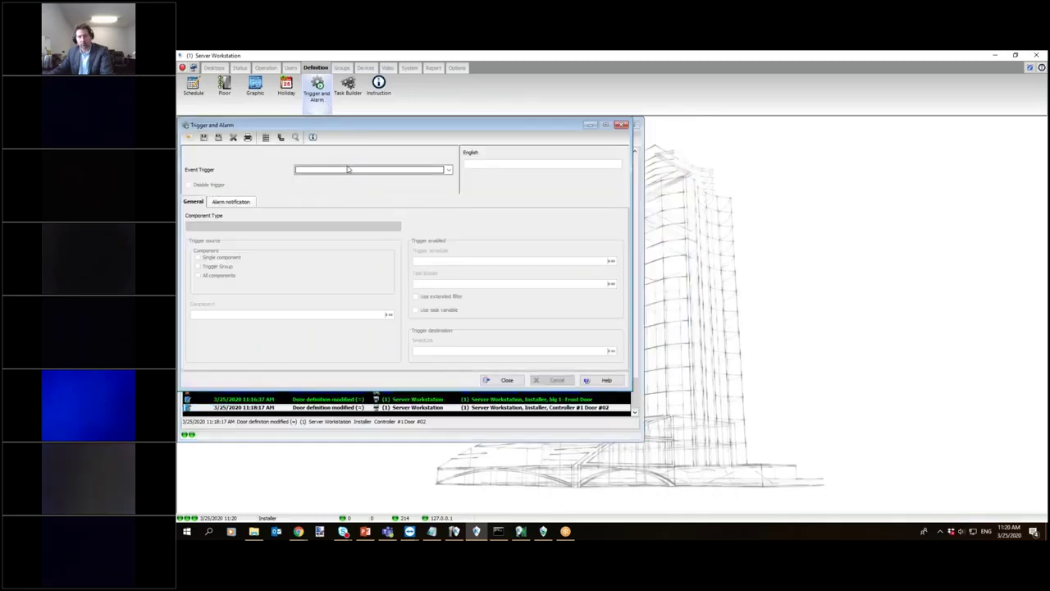
pyautogui.click(349, 169)
pyautogui.click(337, 179)
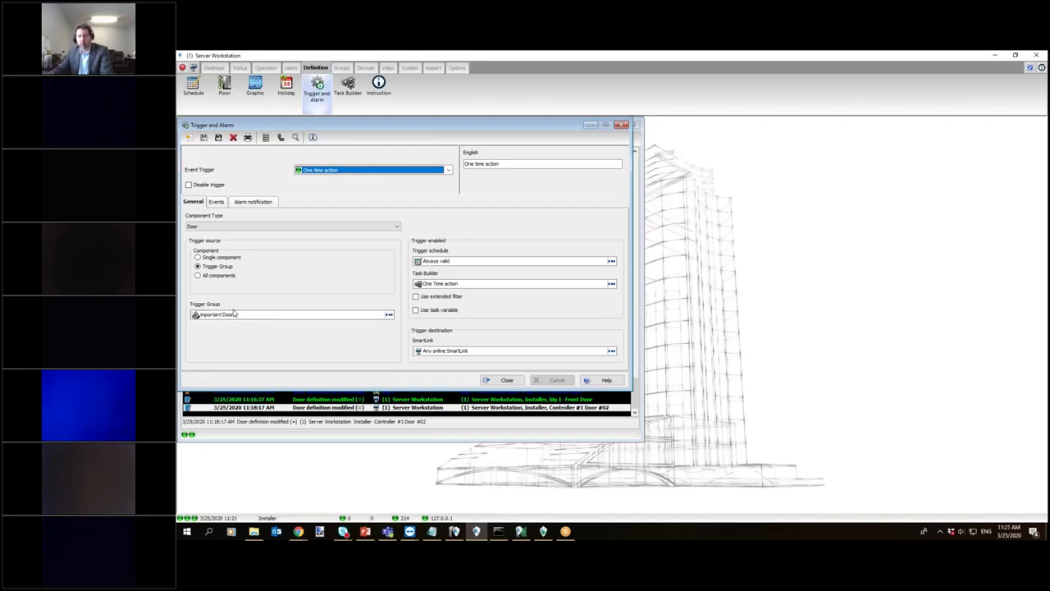
pyautogui.rightClick(238, 314)
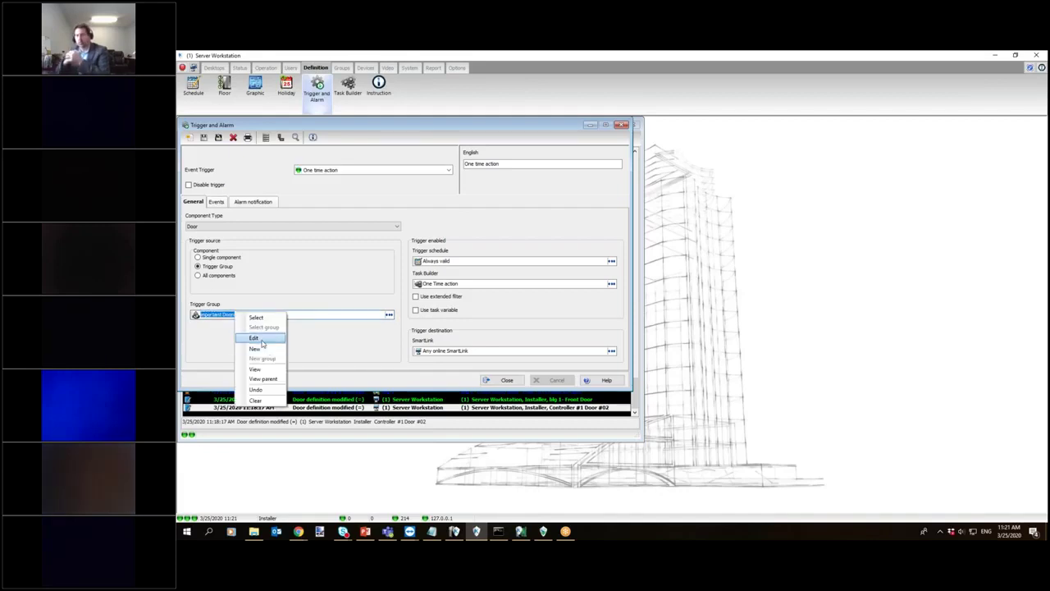
pyautogui.click(254, 337)
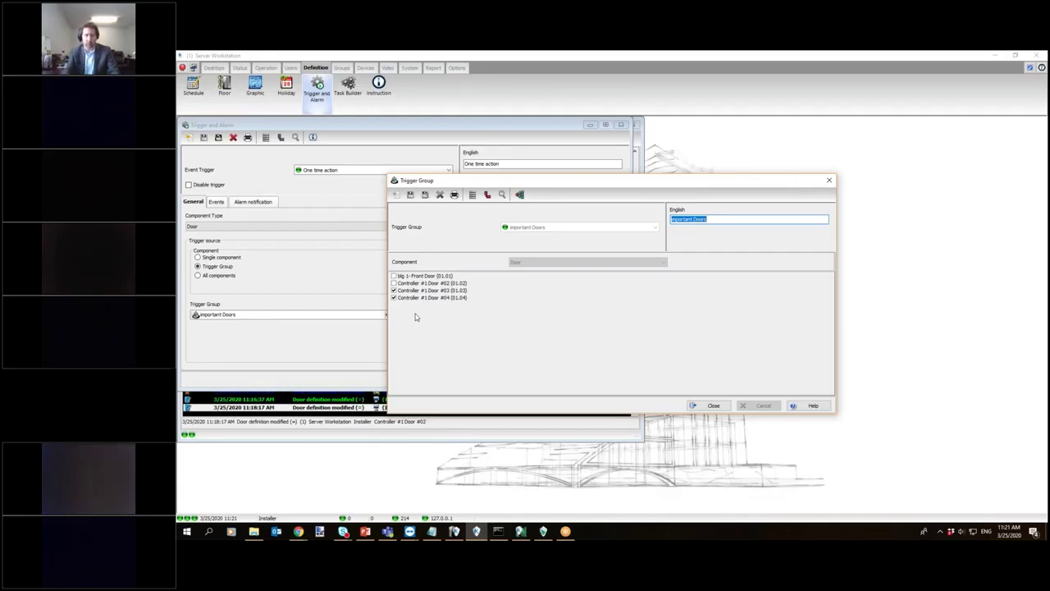
pyautogui.click(714, 407)
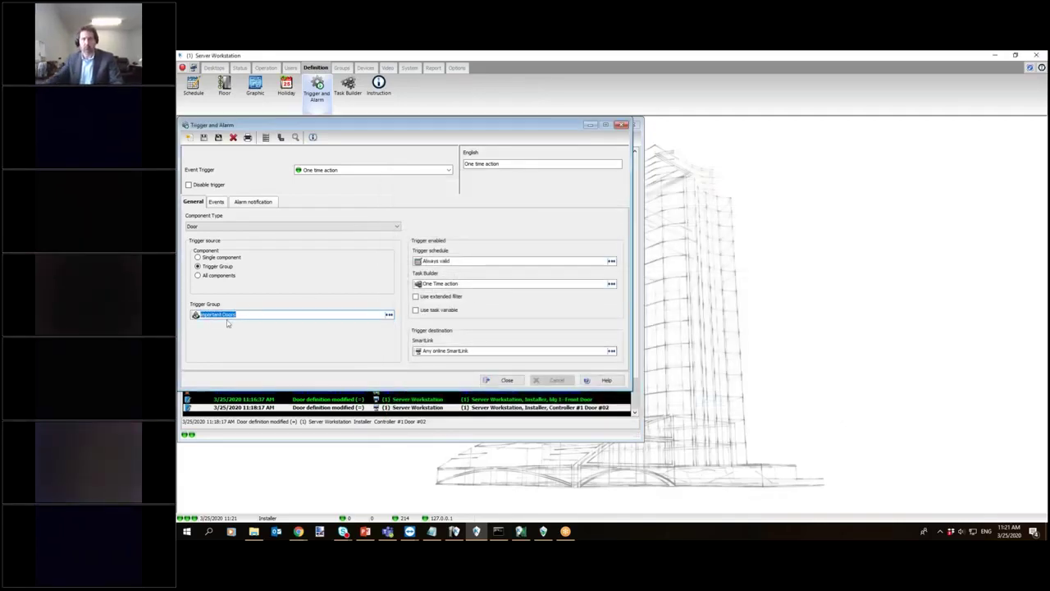
# Review the trigger's schedule, its assigned task and the Access denied - Door manually disabled event.
pyautogui.click(453, 261)
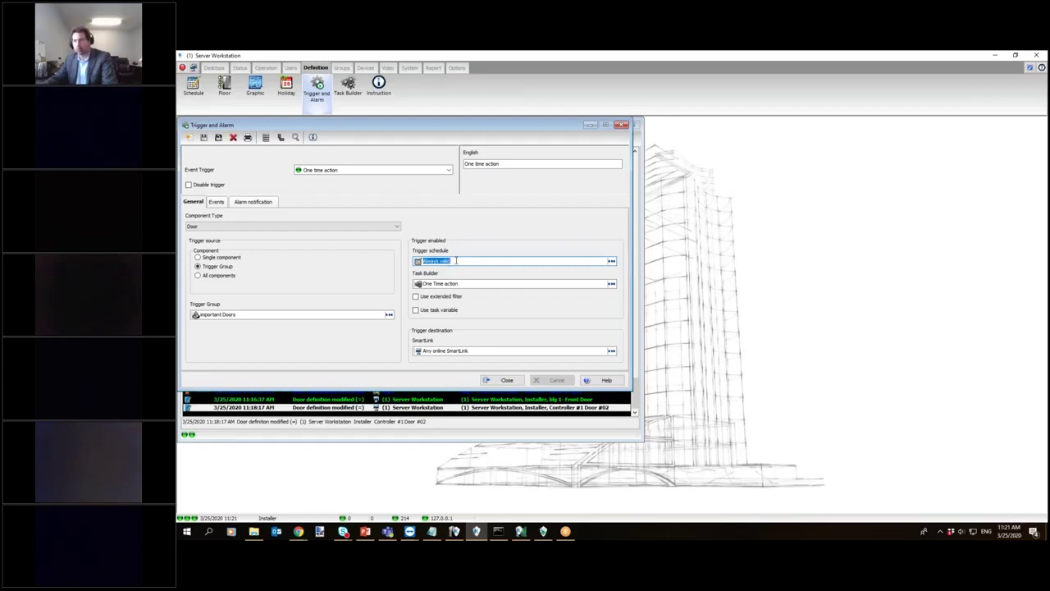
pyautogui.click(460, 283)
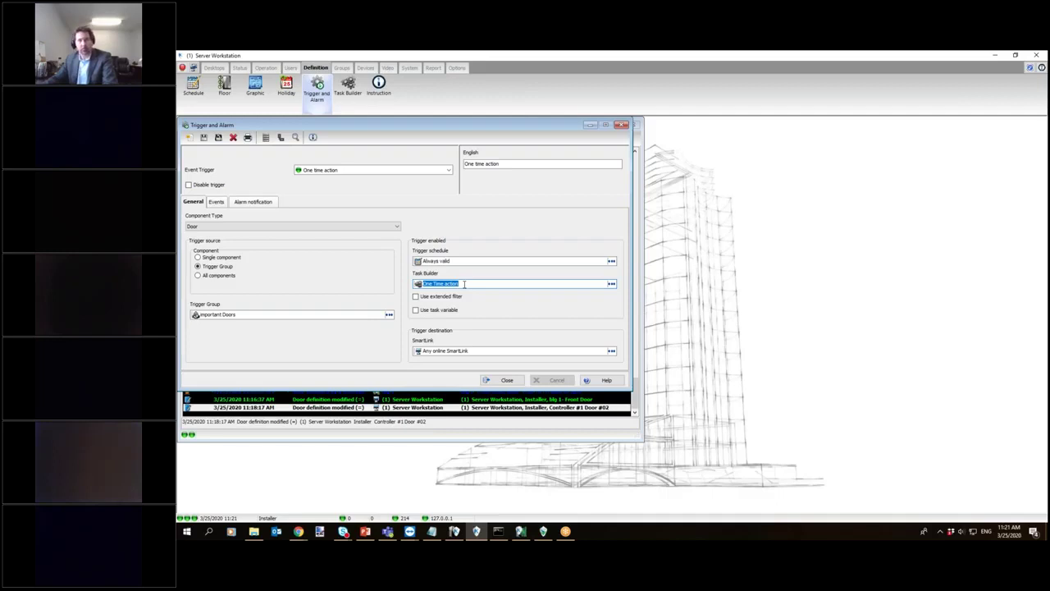
pyautogui.rightClick(464, 283)
pyautogui.click(306, 285)
pyautogui.click(218, 206)
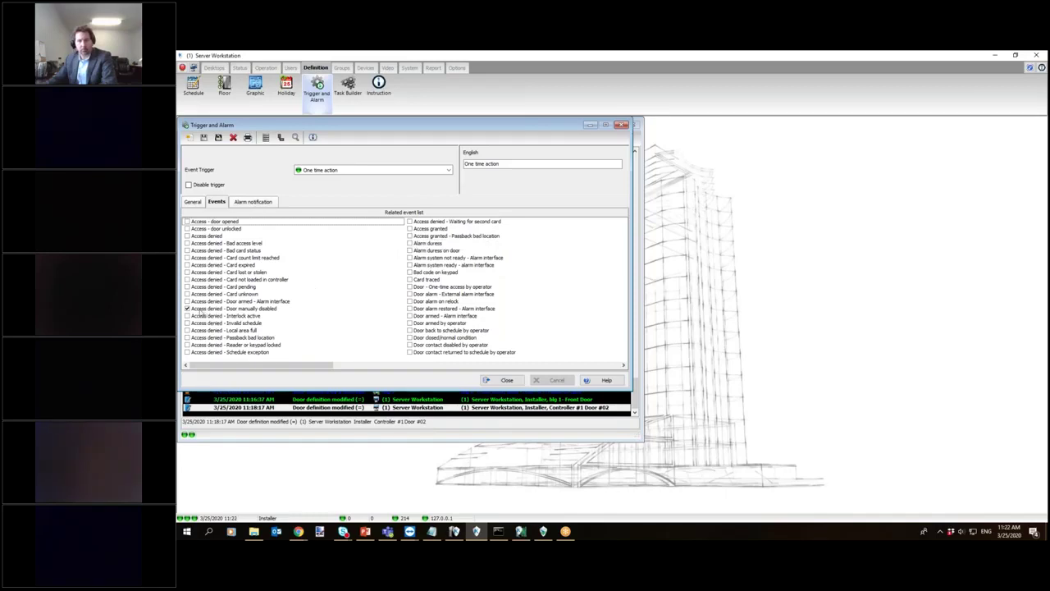
pyautogui.click(203, 310)
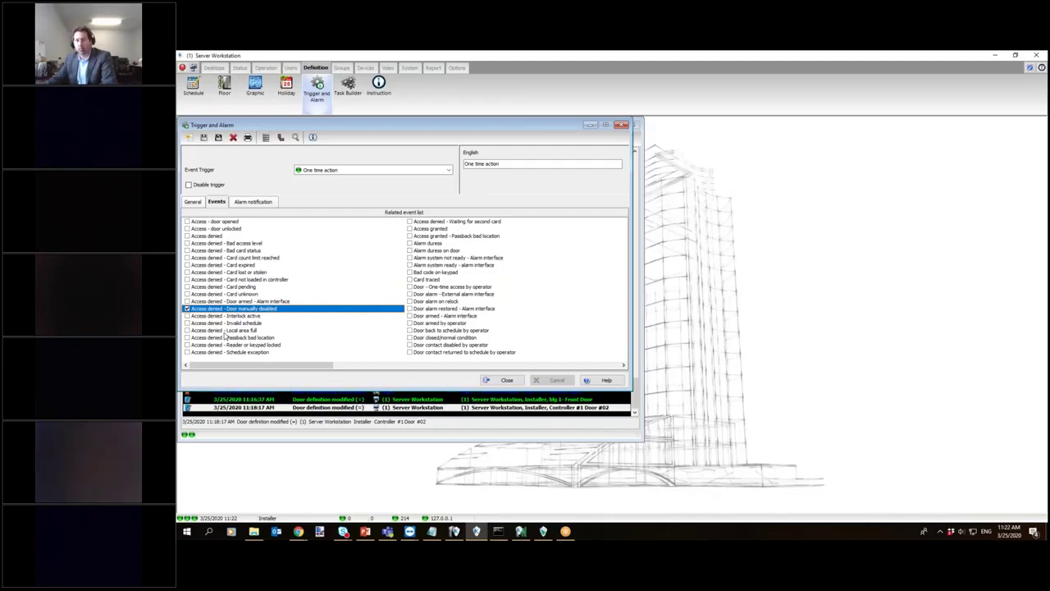
# Enable the extended filter on the One time action trigger and add a Card filter for the administrator's card.
pyautogui.click(191, 203)
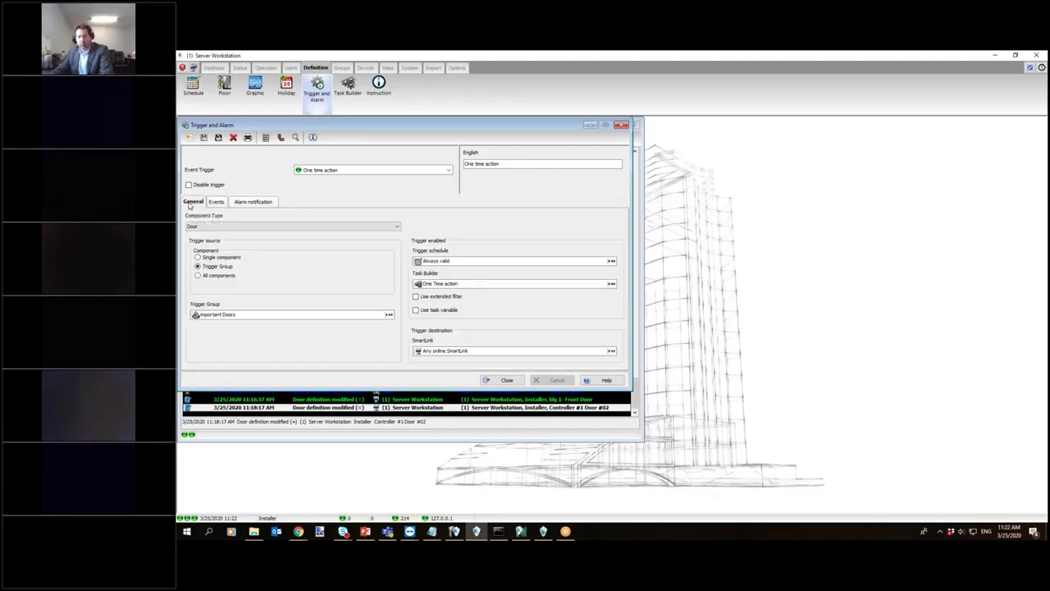
pyautogui.click(416, 297)
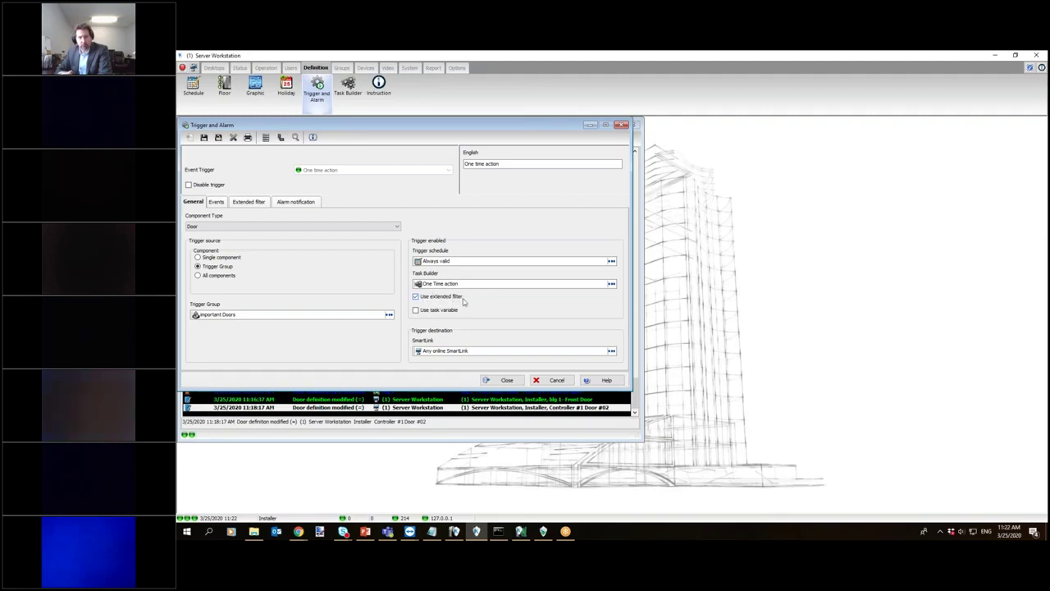
pyautogui.click(250, 202)
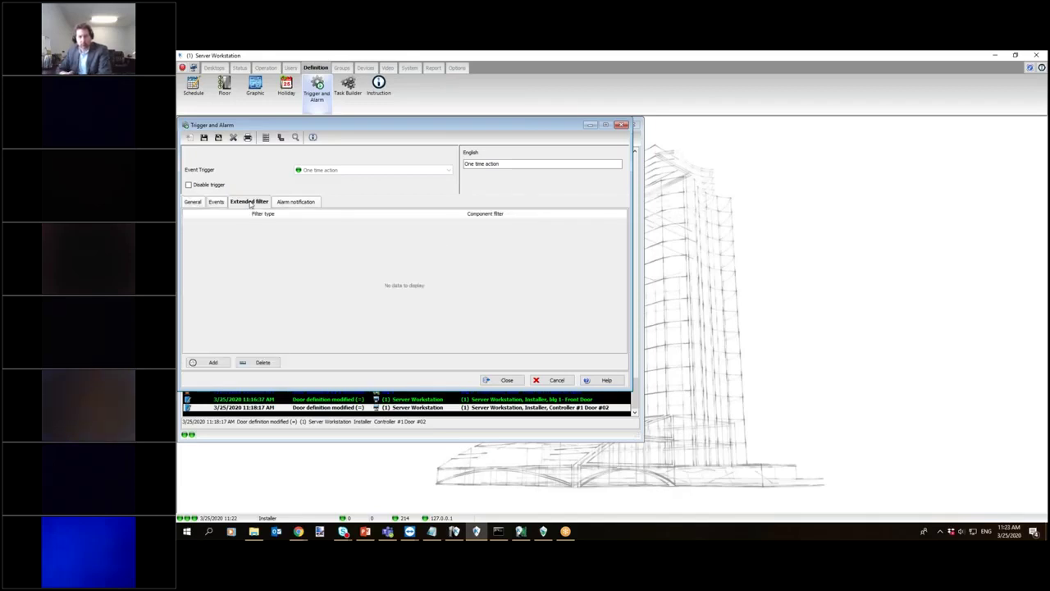
pyautogui.click(214, 364)
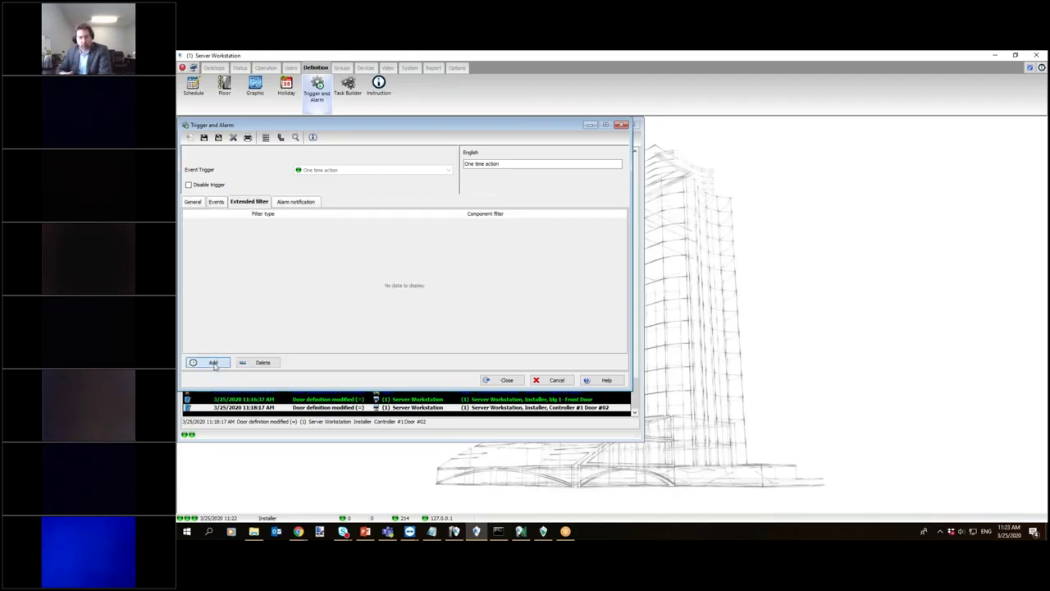
pyautogui.click(340, 222)
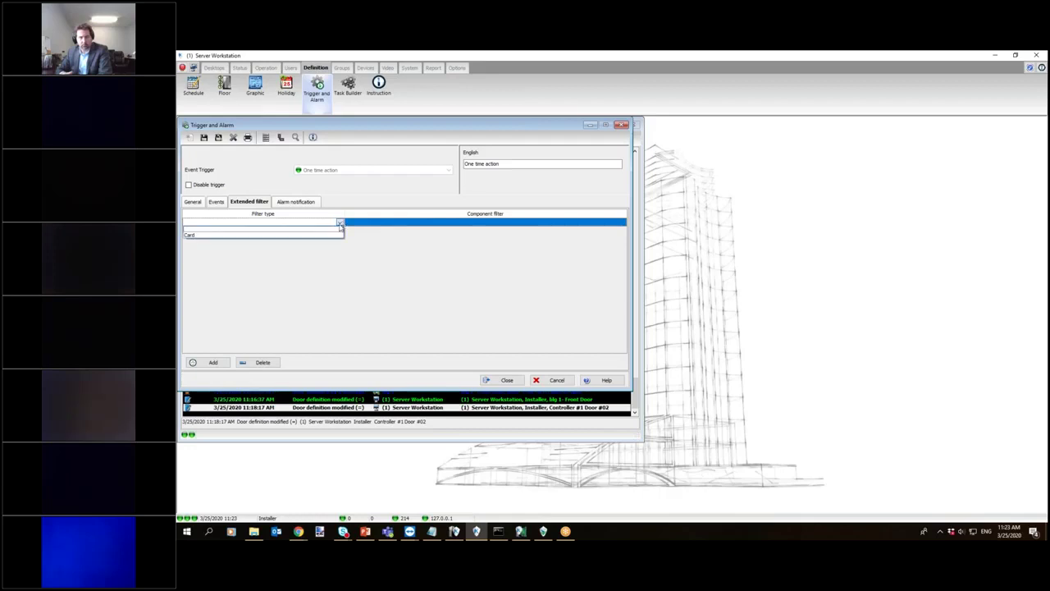
pyautogui.click(334, 235)
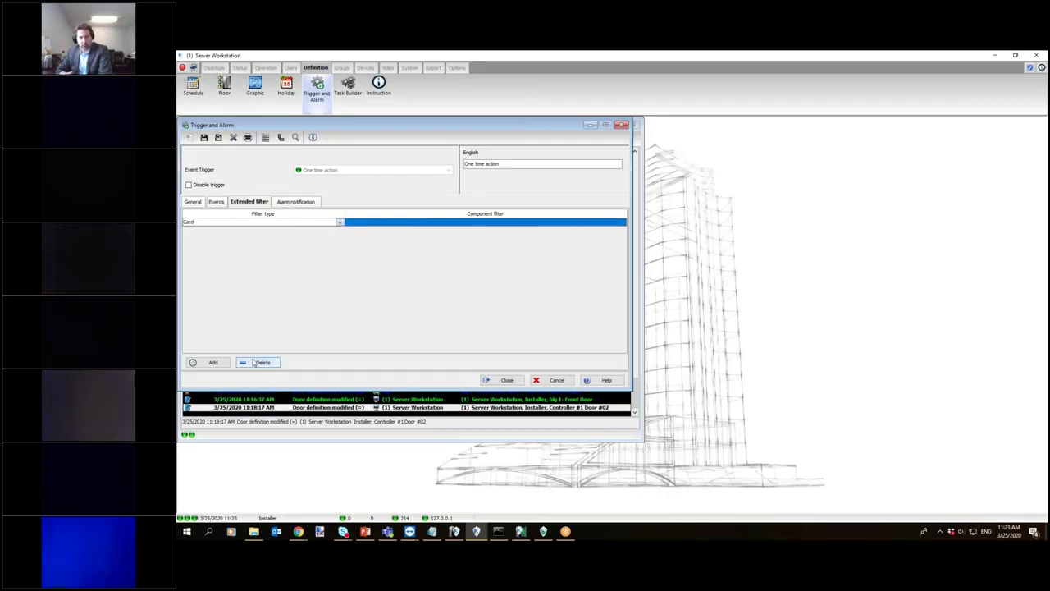
pyautogui.click(377, 225)
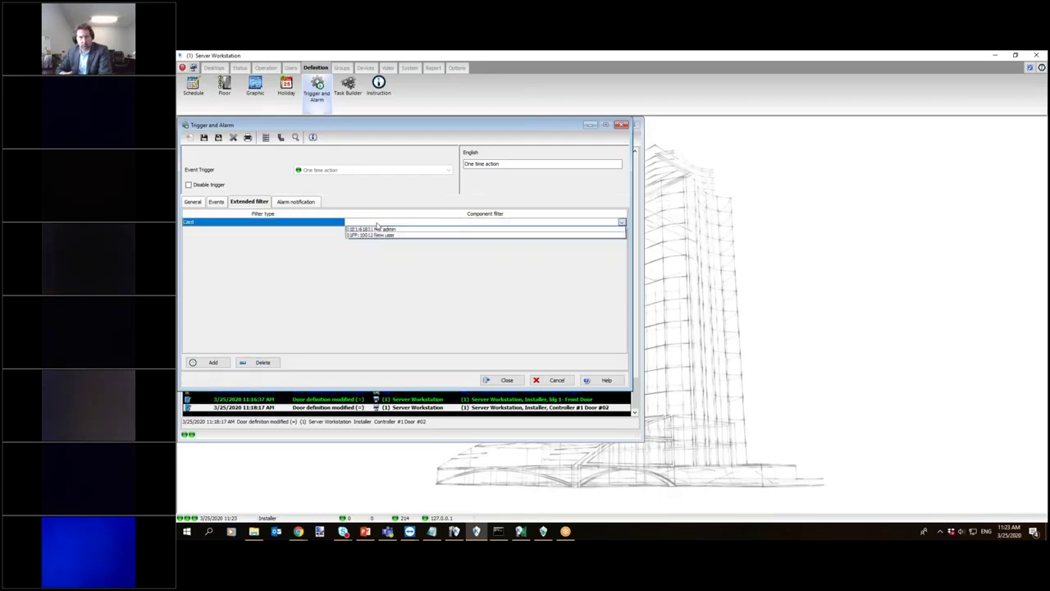
pyautogui.click(380, 230)
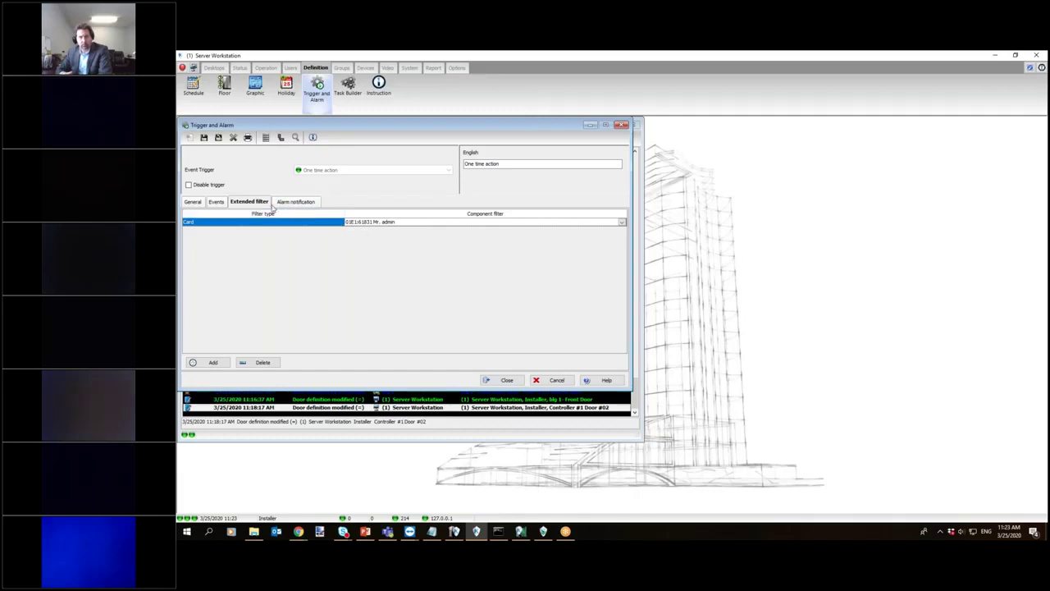
# Recheck the trigger's event and general settings, then save the One time action trigger and close it.
pyautogui.click(216, 202)
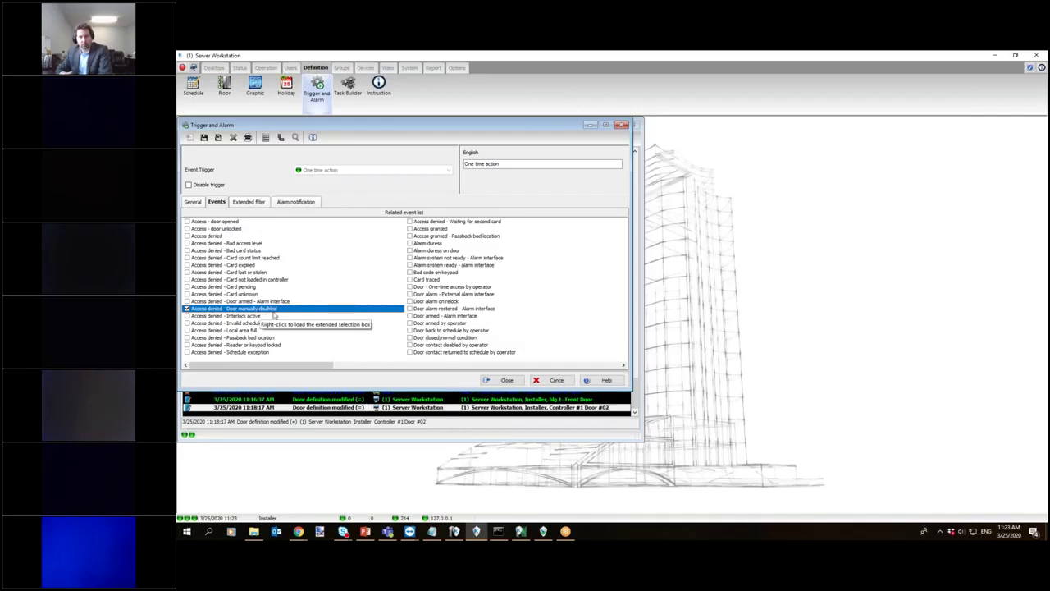
pyautogui.click(193, 204)
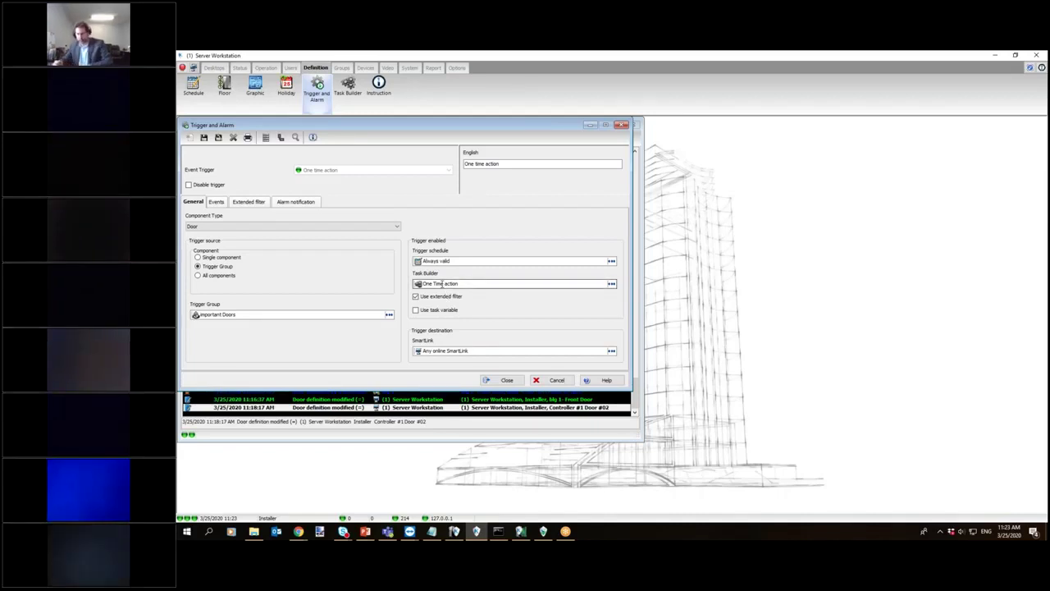
pyautogui.click(203, 138)
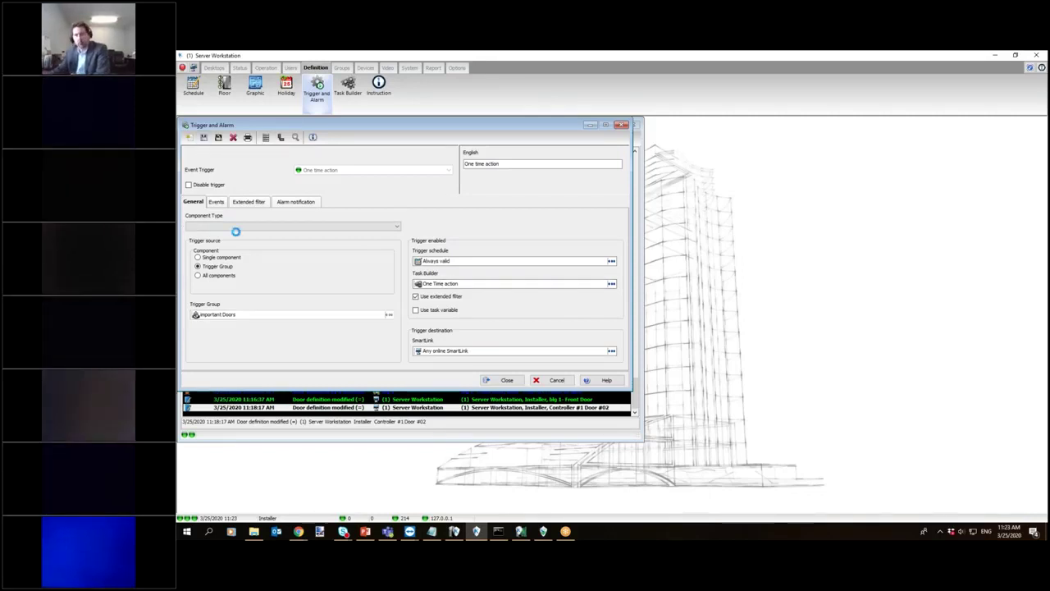
pyautogui.click(247, 201)
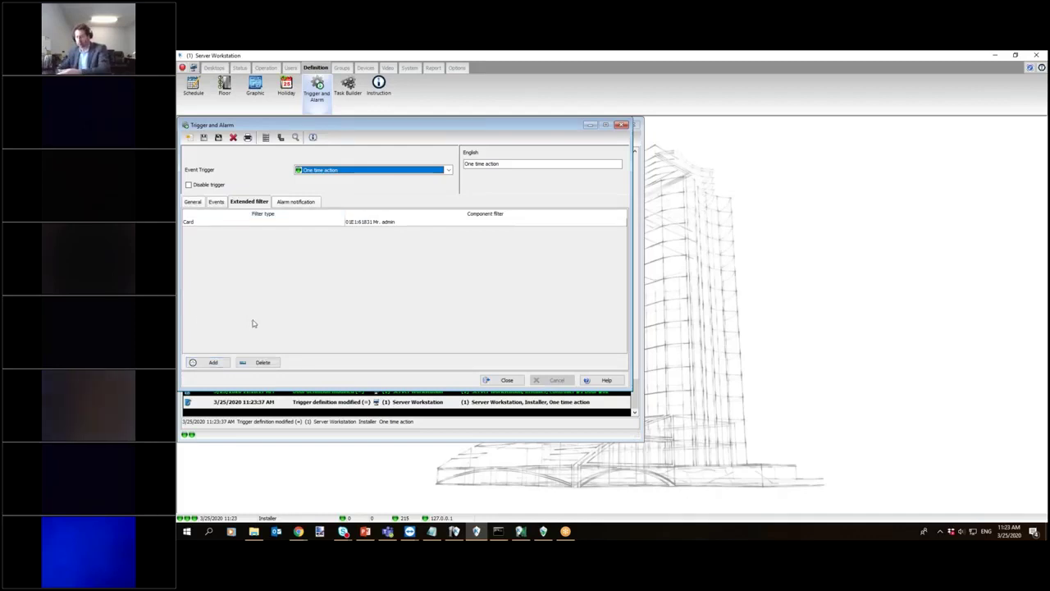
pyautogui.click(505, 382)
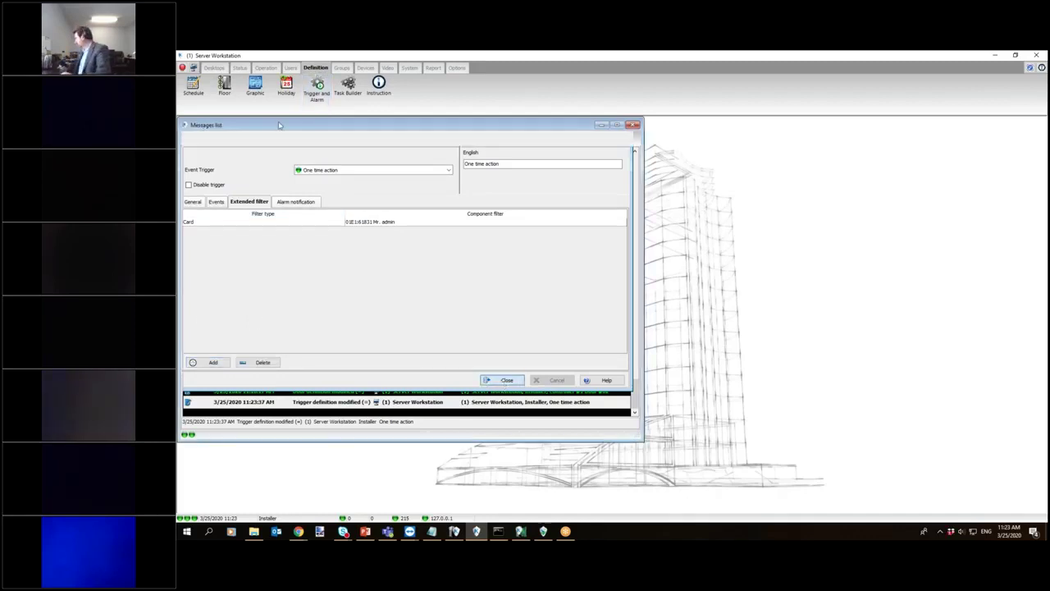
# Disable the readers of Controller #1 Door #02, Door #03 and Door #04 at the Blg 1 site through a manual door operation.
pyautogui.click(265, 67)
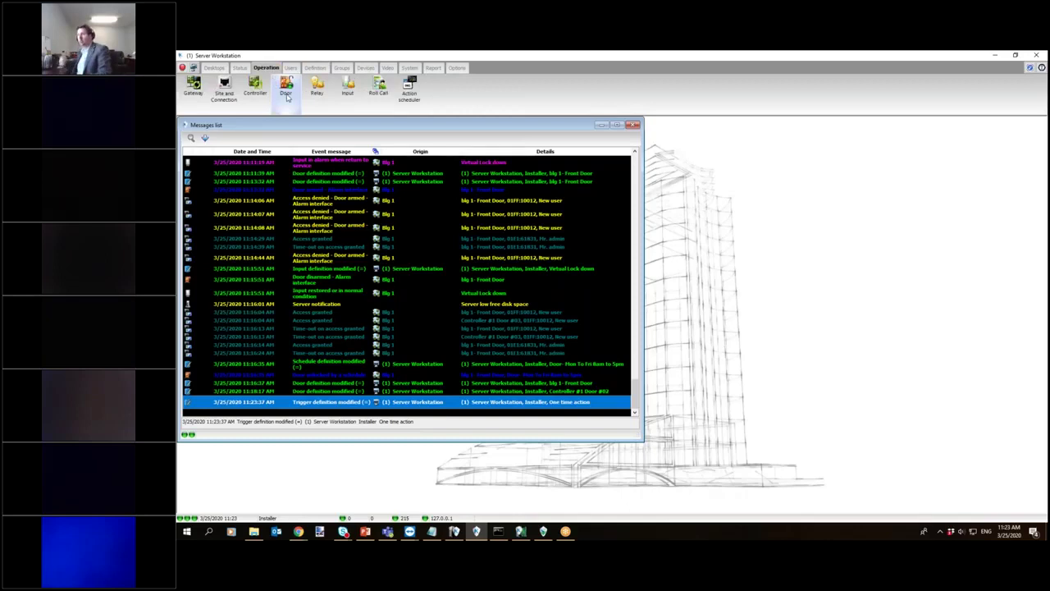
pyautogui.click(286, 92)
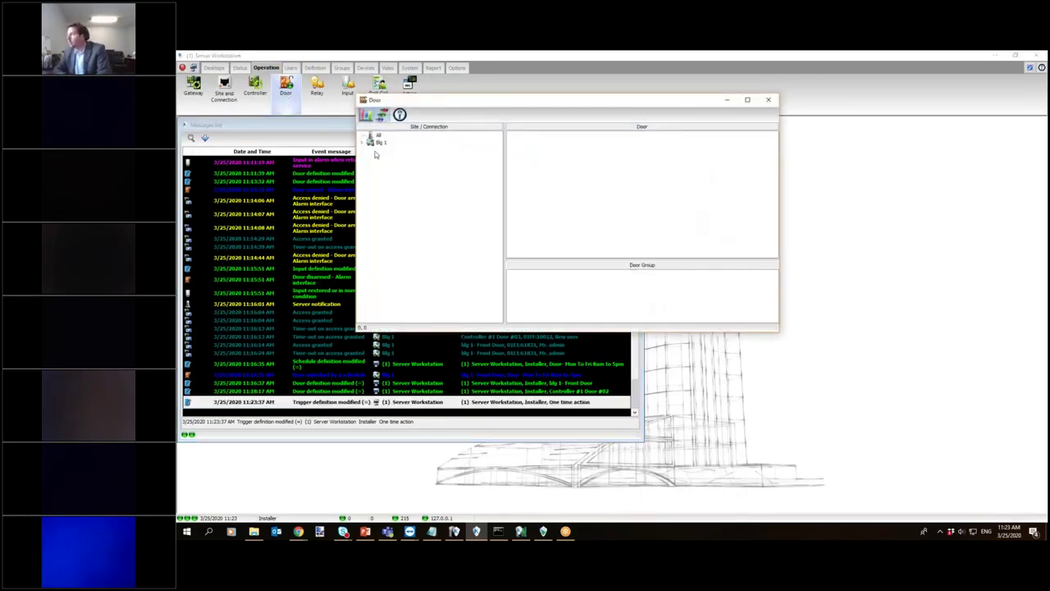
pyautogui.click(379, 143)
pyautogui.click(539, 163)
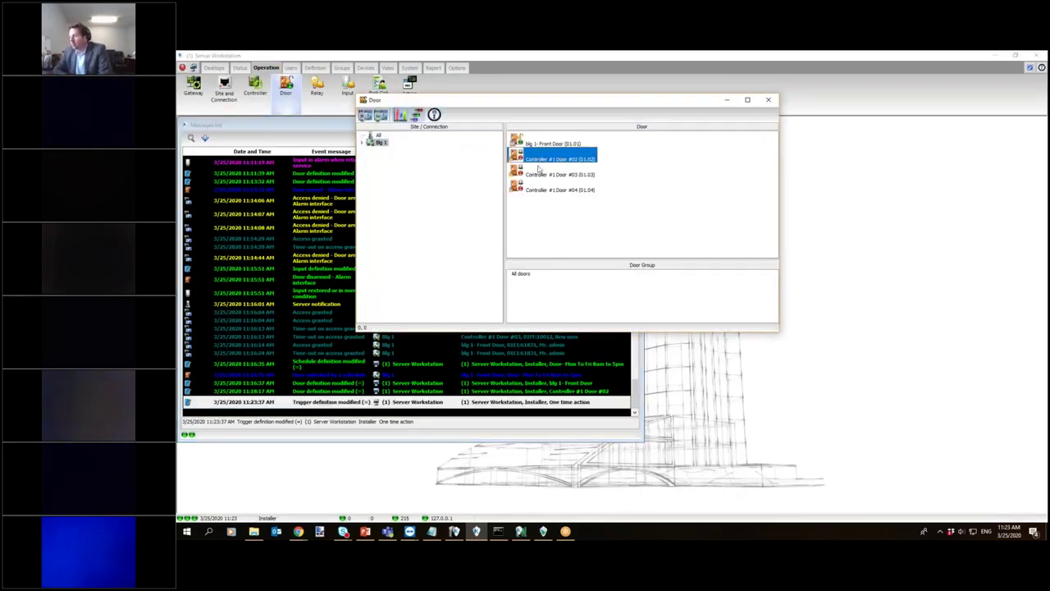
pyautogui.moveTo(538, 168); pyautogui.dragTo(547, 190)
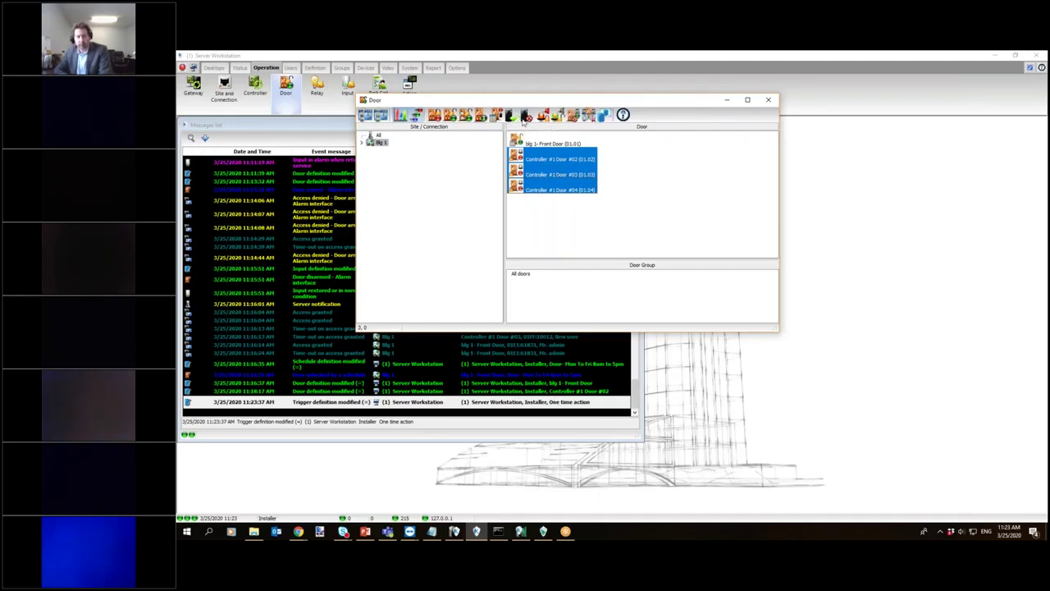
pyautogui.click(527, 117)
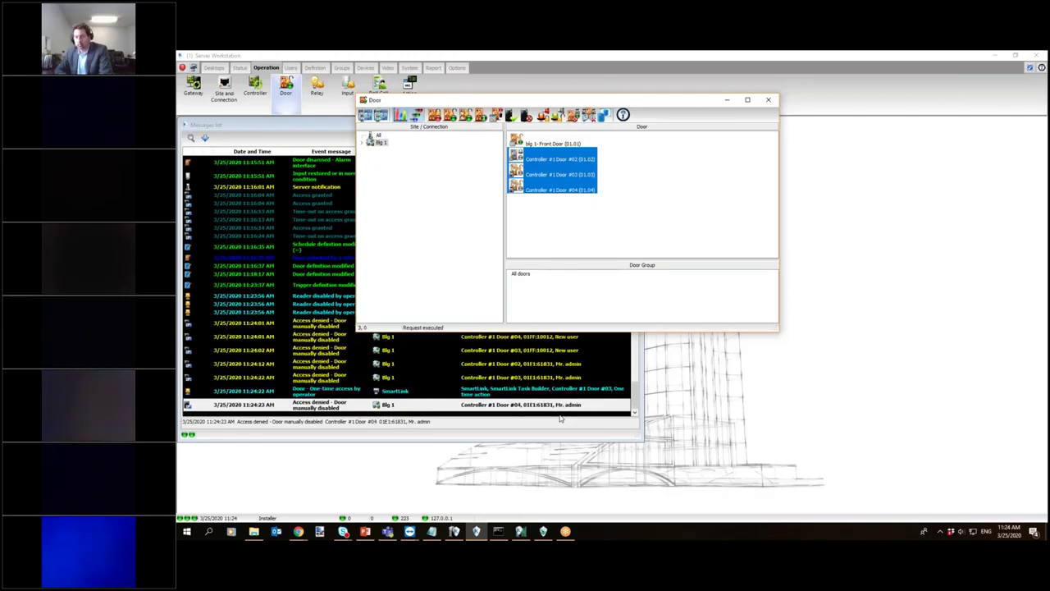
# Examine the message list's door manually disabled denials, one-time access by operator events and manual unlock time-outs for Door #03 and Door #04.
pyautogui.click(340, 390)
pyautogui.click(333, 405)
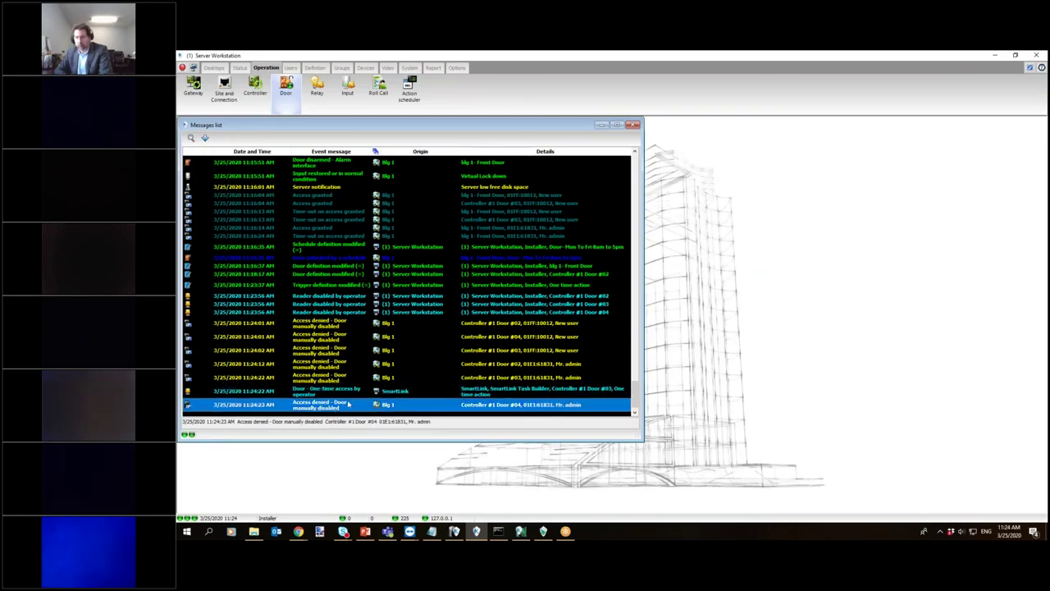
pyautogui.click(335, 392)
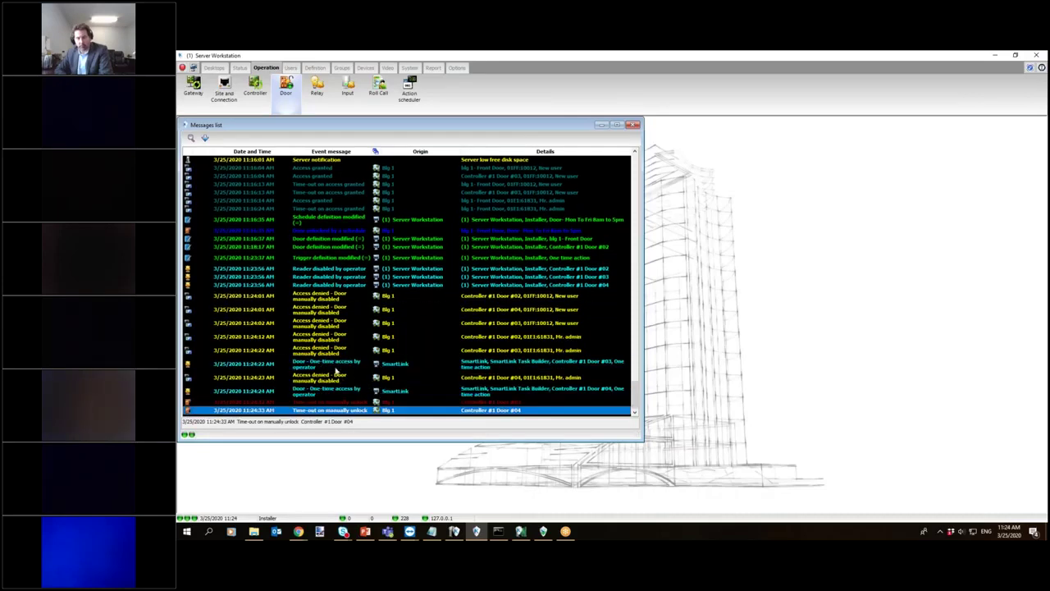
pyautogui.click(329, 353)
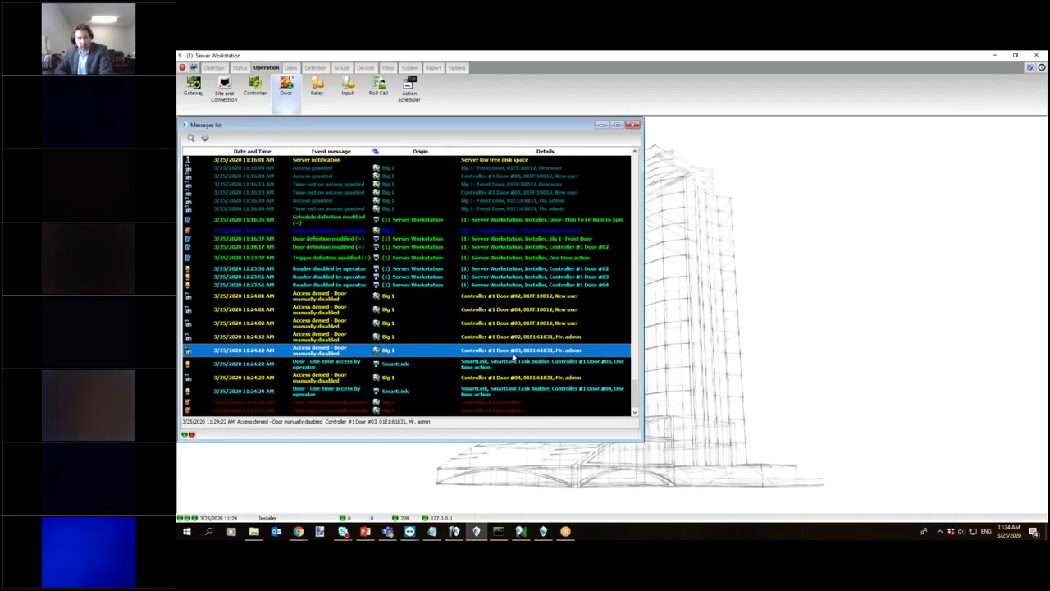
pyautogui.click(333, 366)
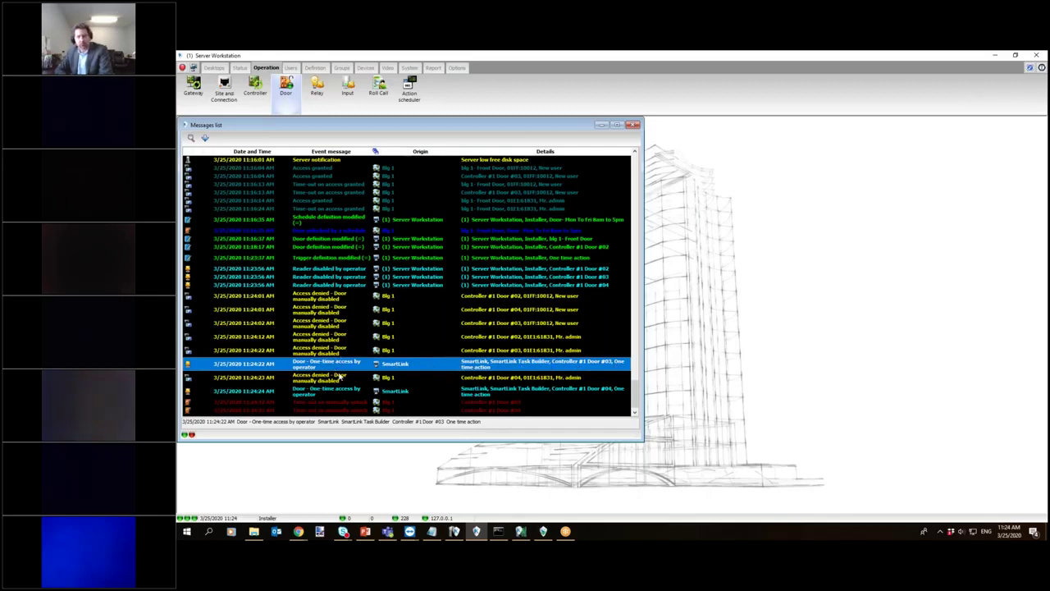
pyautogui.click(344, 403)
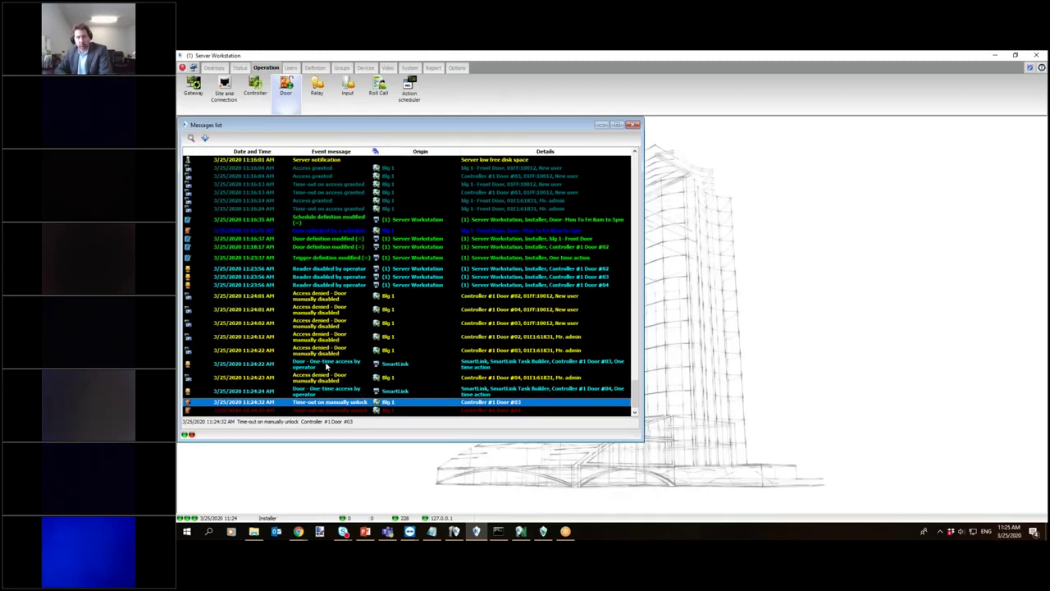
pyautogui.click(326, 365)
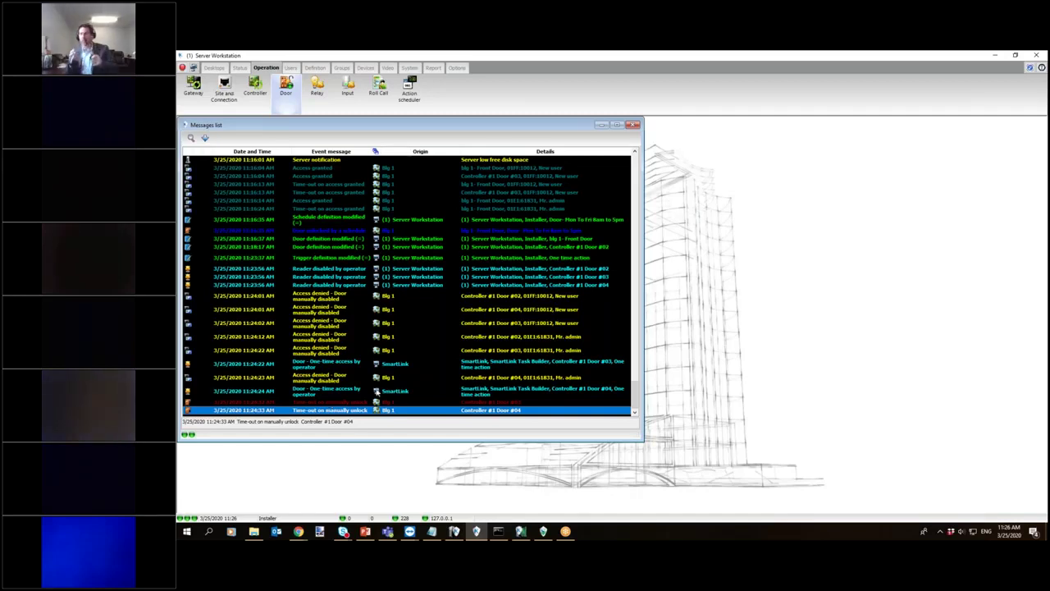
pyautogui.click(345, 370)
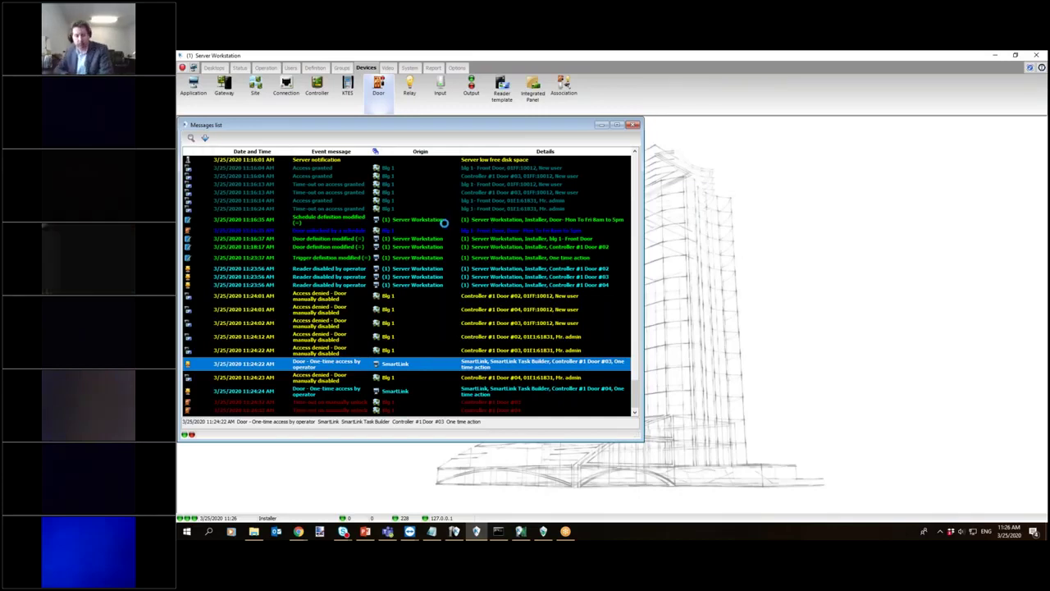
# Open the device definition of the blg 1- Front Door on Blg-1 IP Connection 1, Blg 1- Controller #1.
pyautogui.click(464, 197)
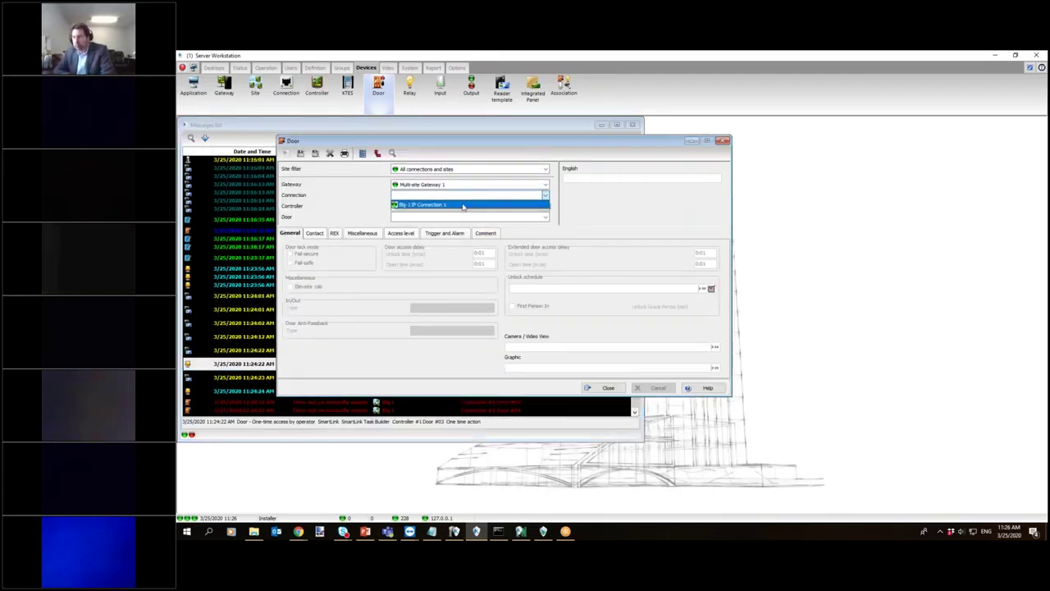
pyautogui.click(462, 206)
pyautogui.click(462, 205)
pyautogui.click(462, 215)
pyautogui.click(465, 216)
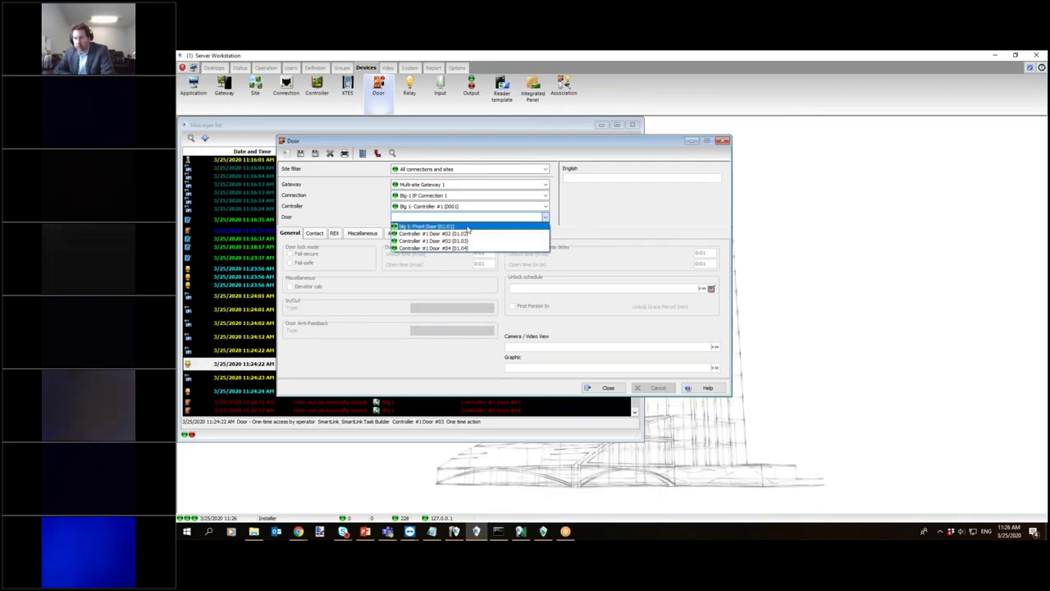
pyautogui.click(467, 226)
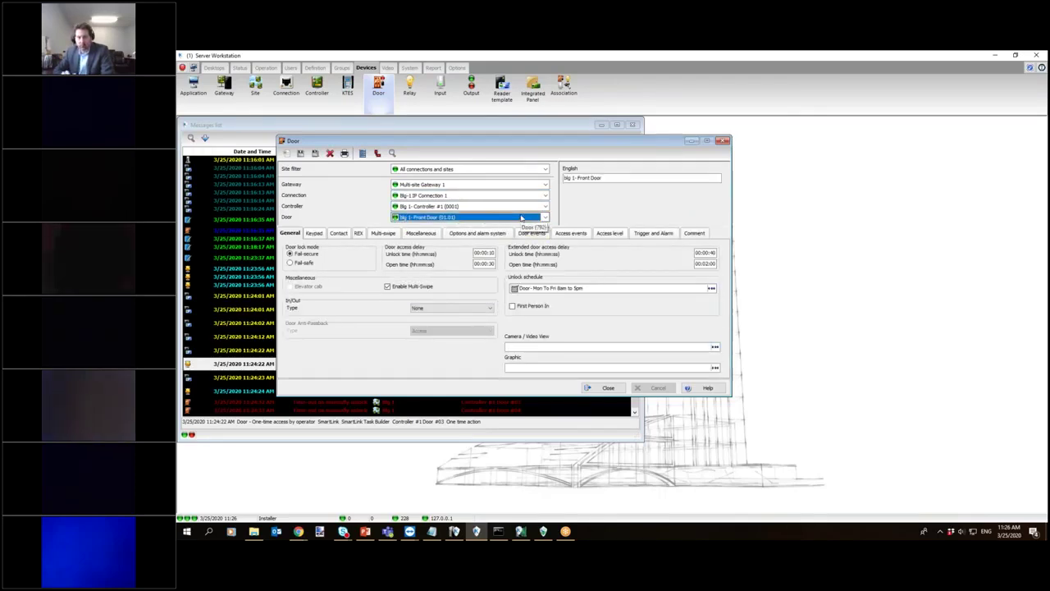
# Review the front door's options and alarm system settings and its access events relay activation, including the Access granted relay.
pyautogui.click(473, 236)
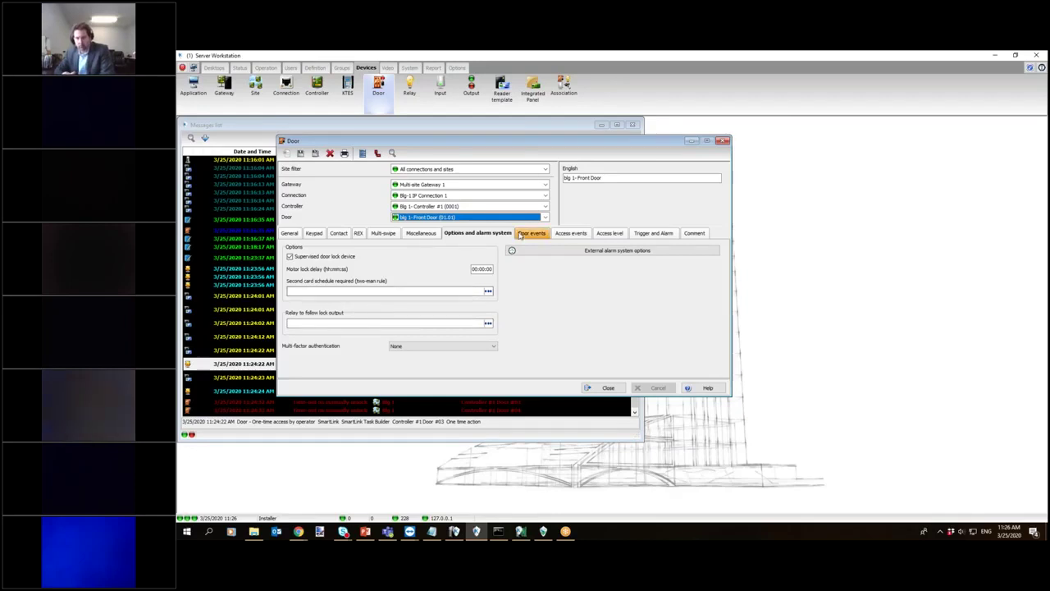
pyautogui.click(571, 233)
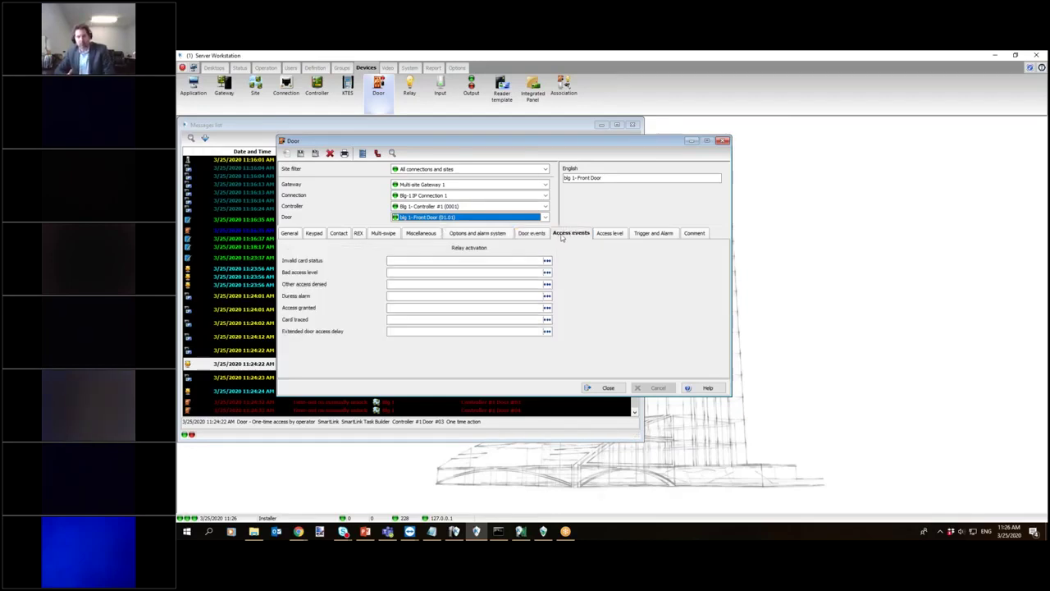
pyautogui.click(410, 308)
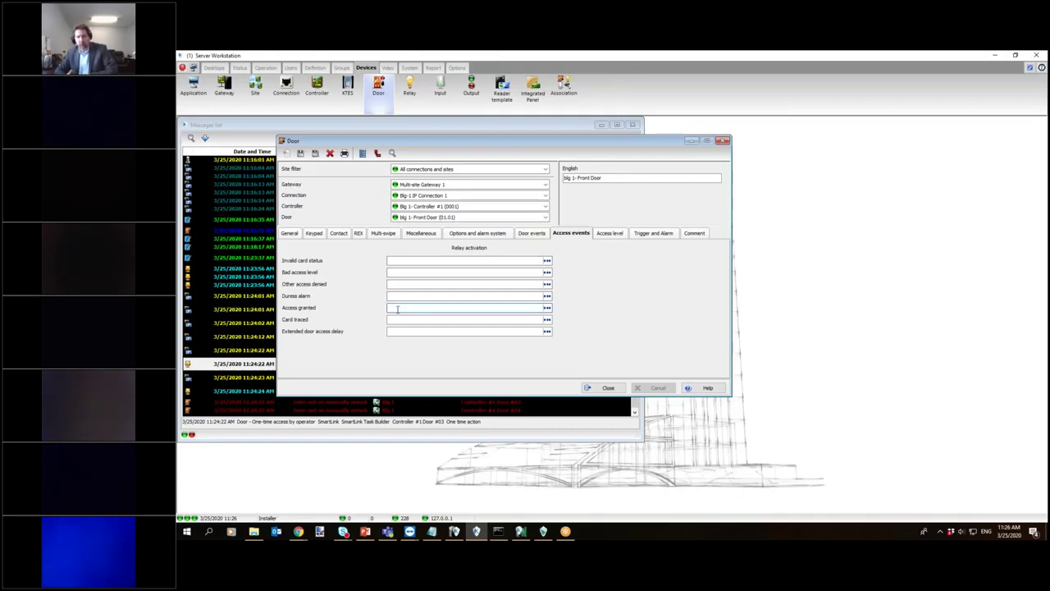